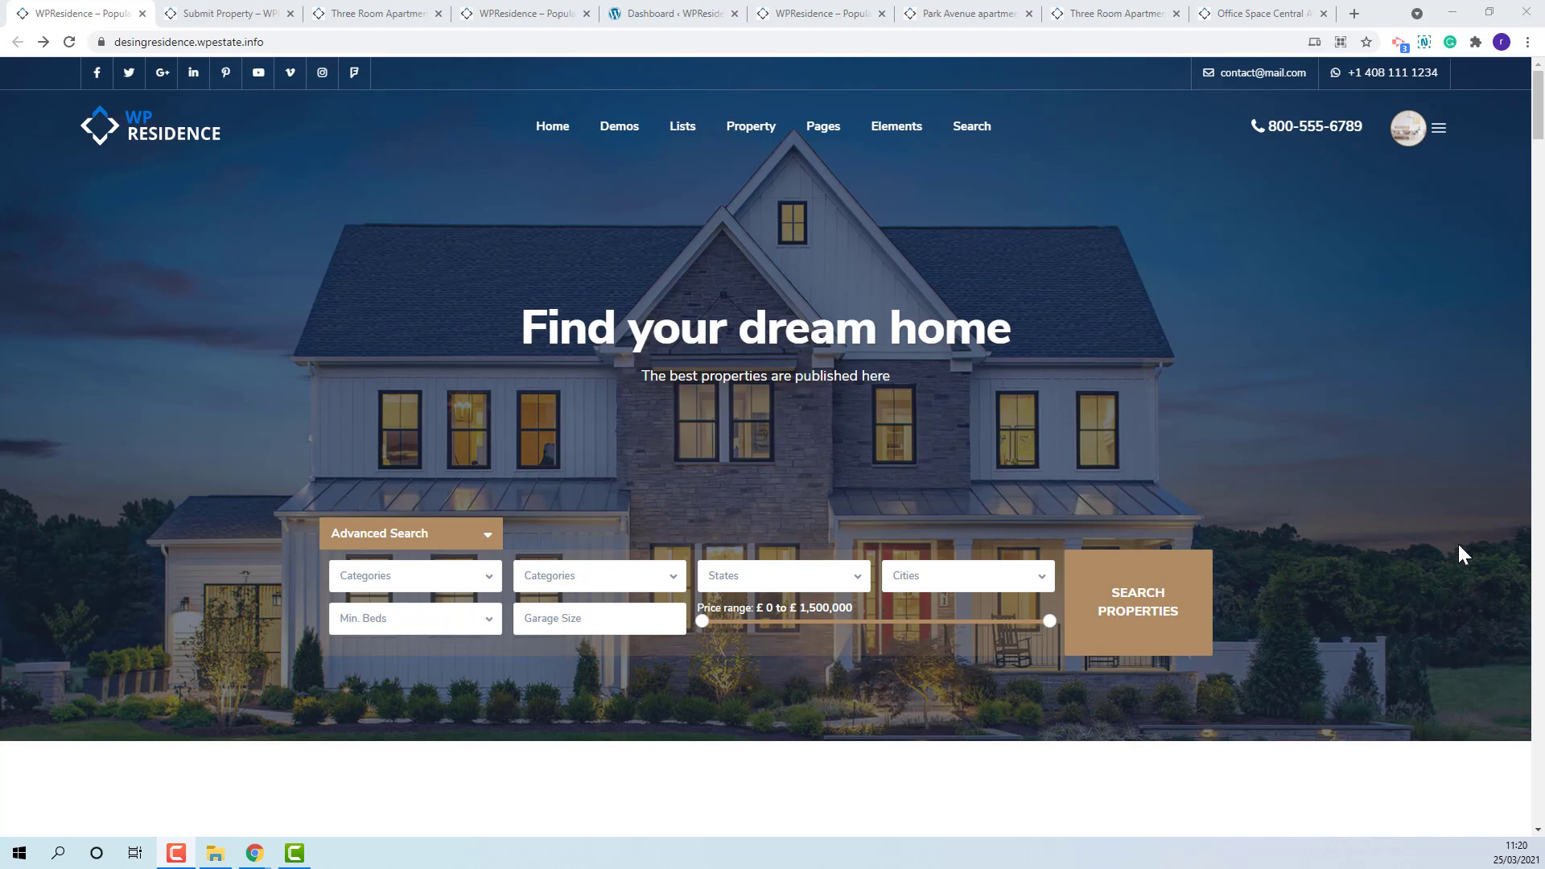
Choose Add New Property from the top-right user menu to reach the Submit Property form
left_click(1409, 145)
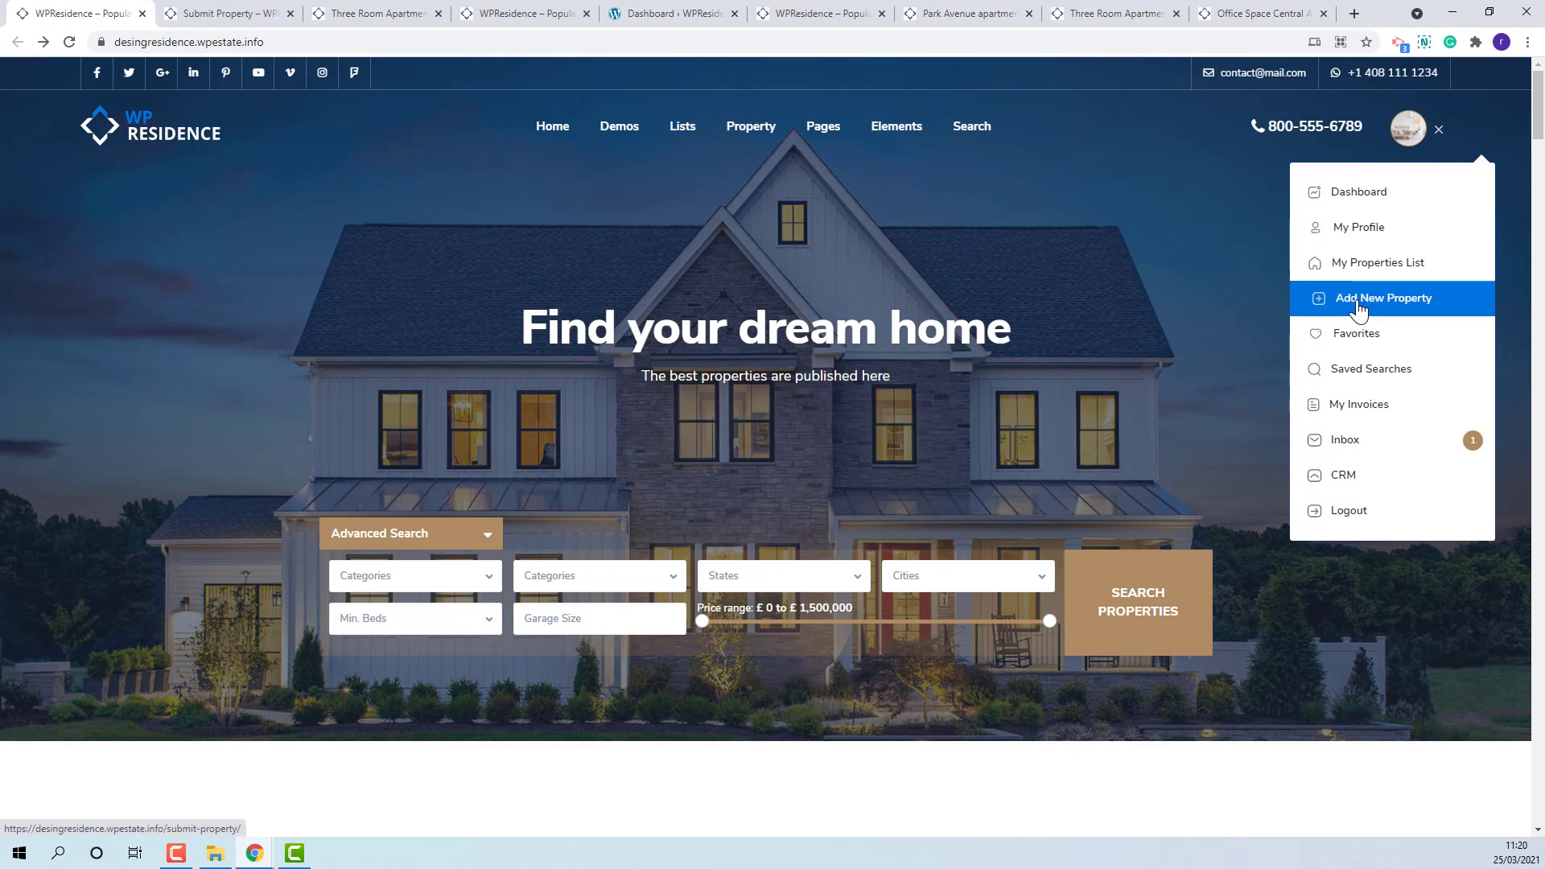
left_click(1358, 308)
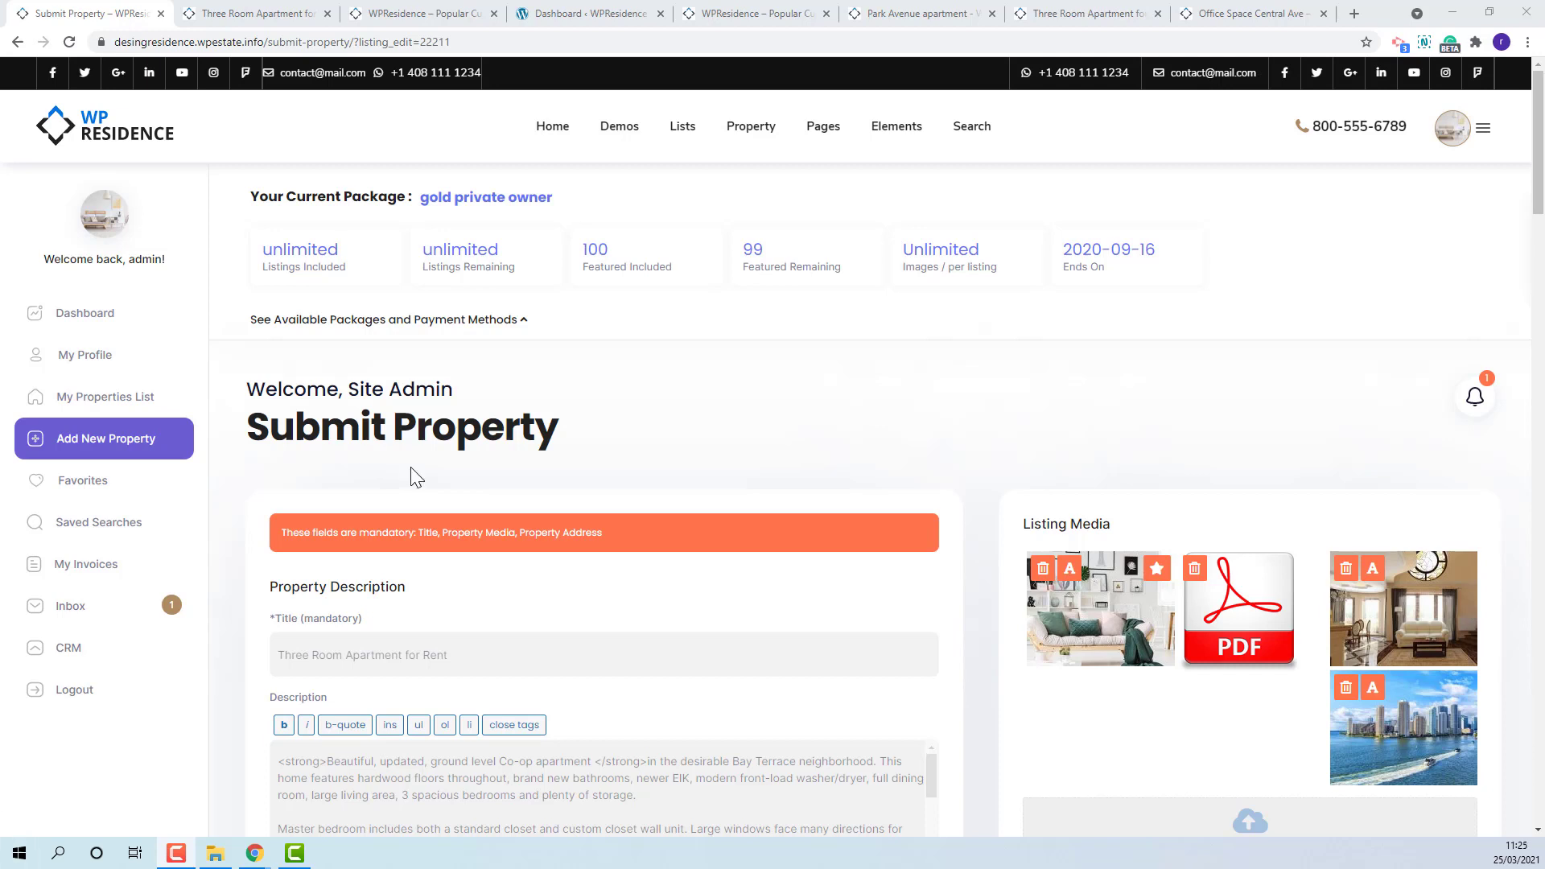
Wrap the description's opening text, up to '3 spaci', in an extra pair of bold tags
left_click(460, 654)
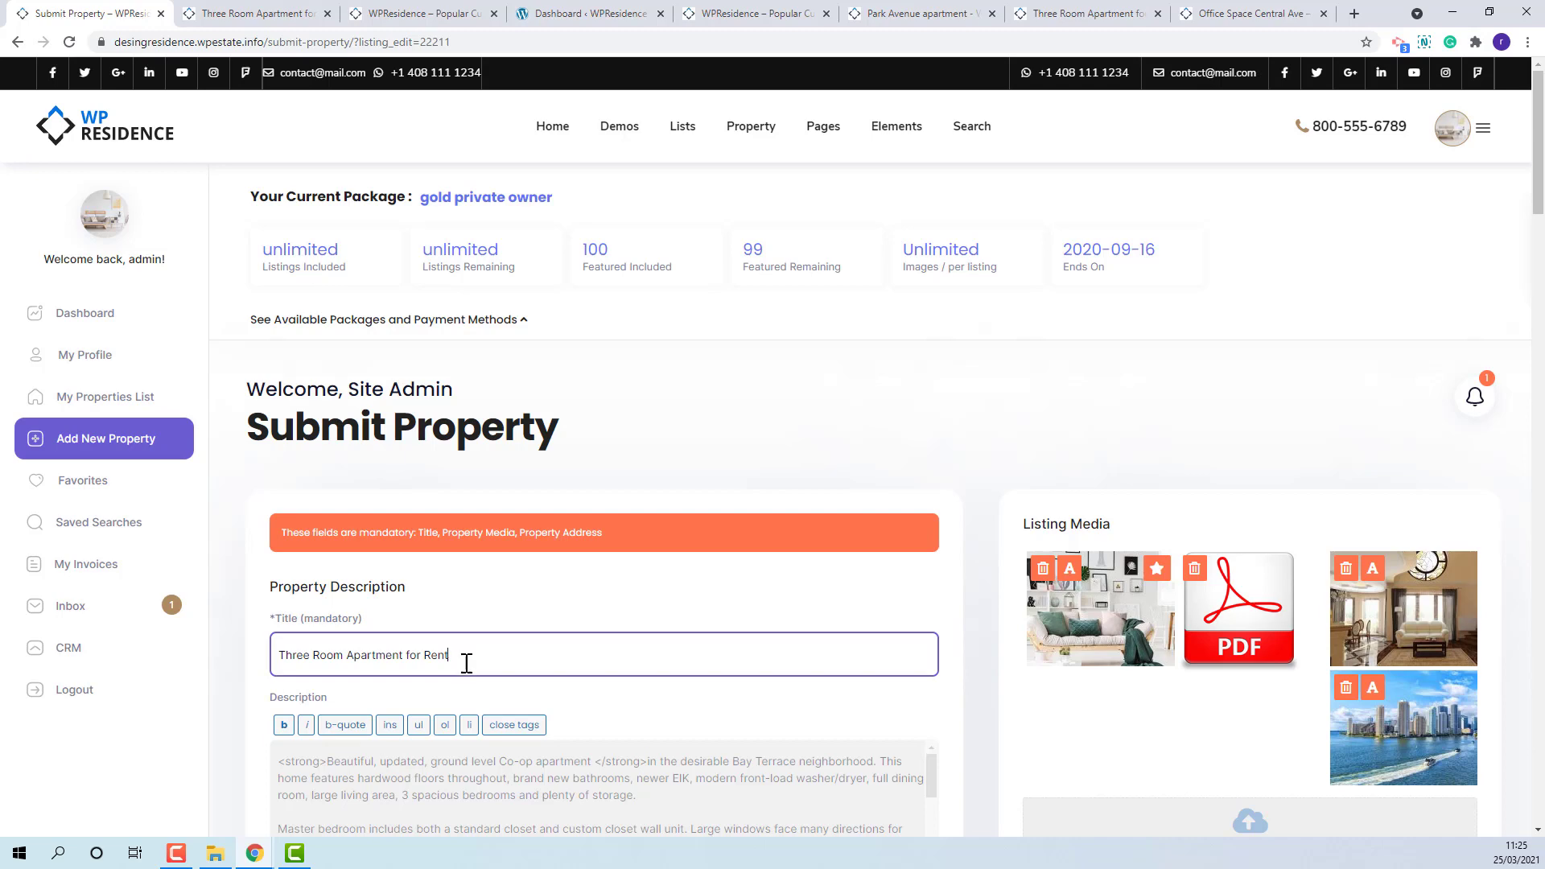
scroll(464, 656, "down", 3)
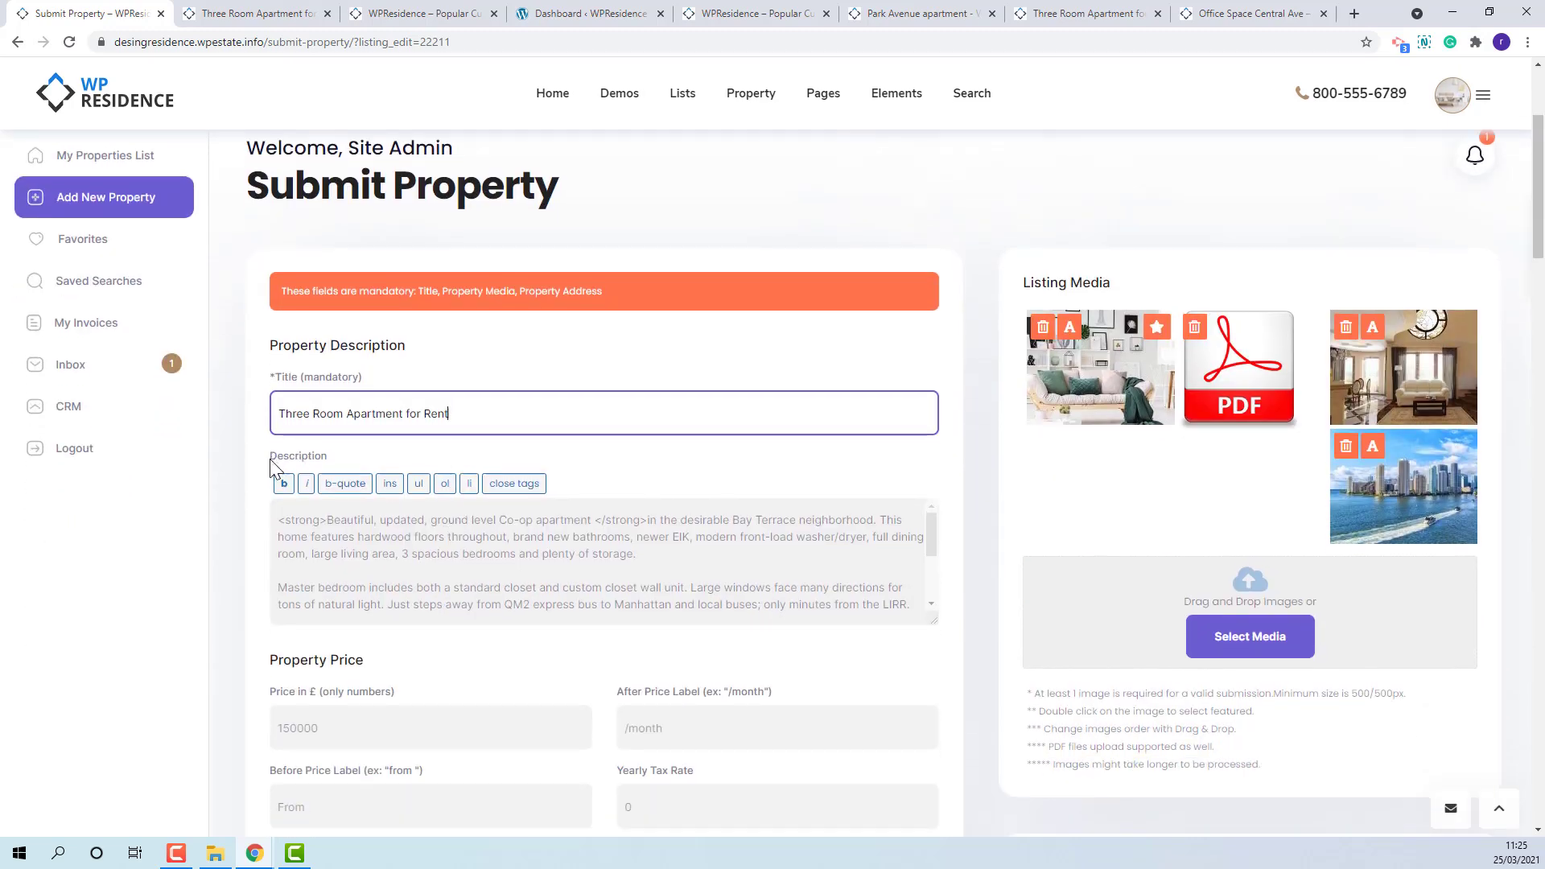
double_click(286, 457)
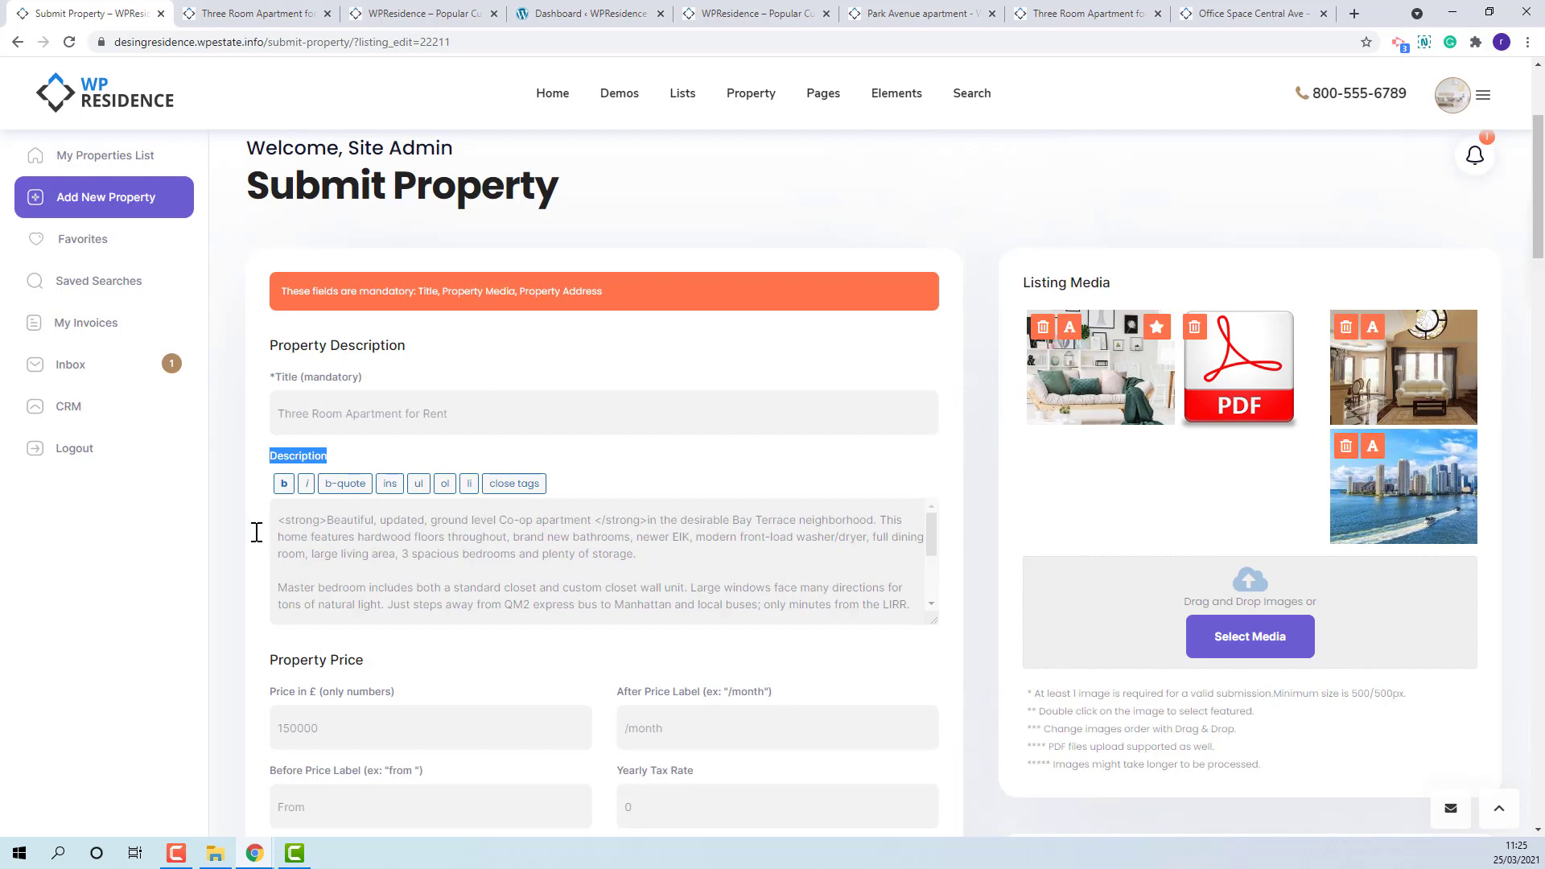
left_click_drag(276, 519, 481, 553)
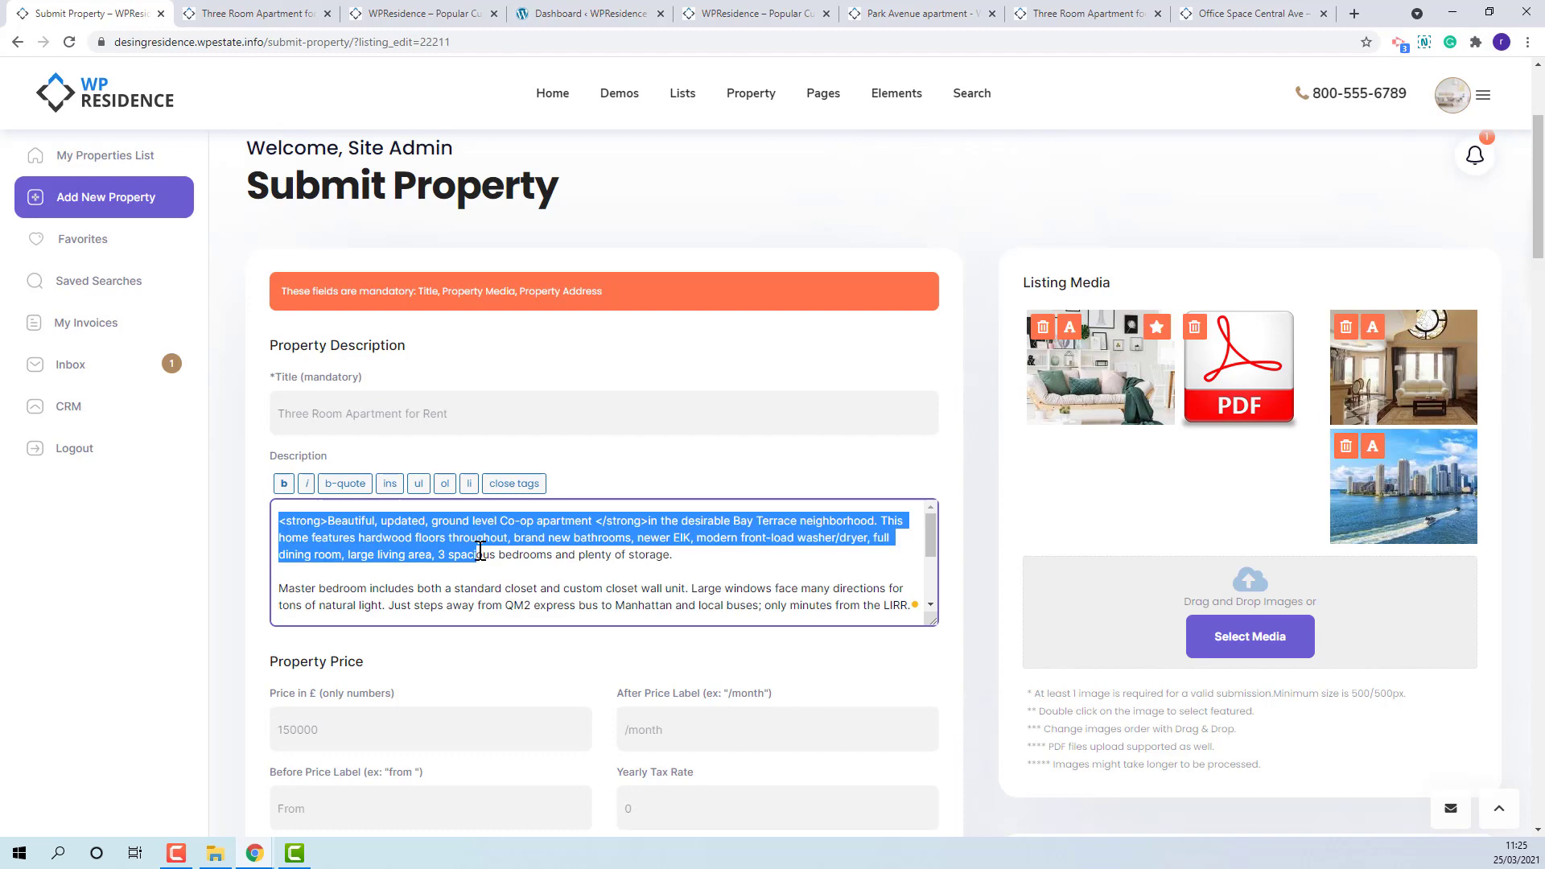
left_click(283, 485)
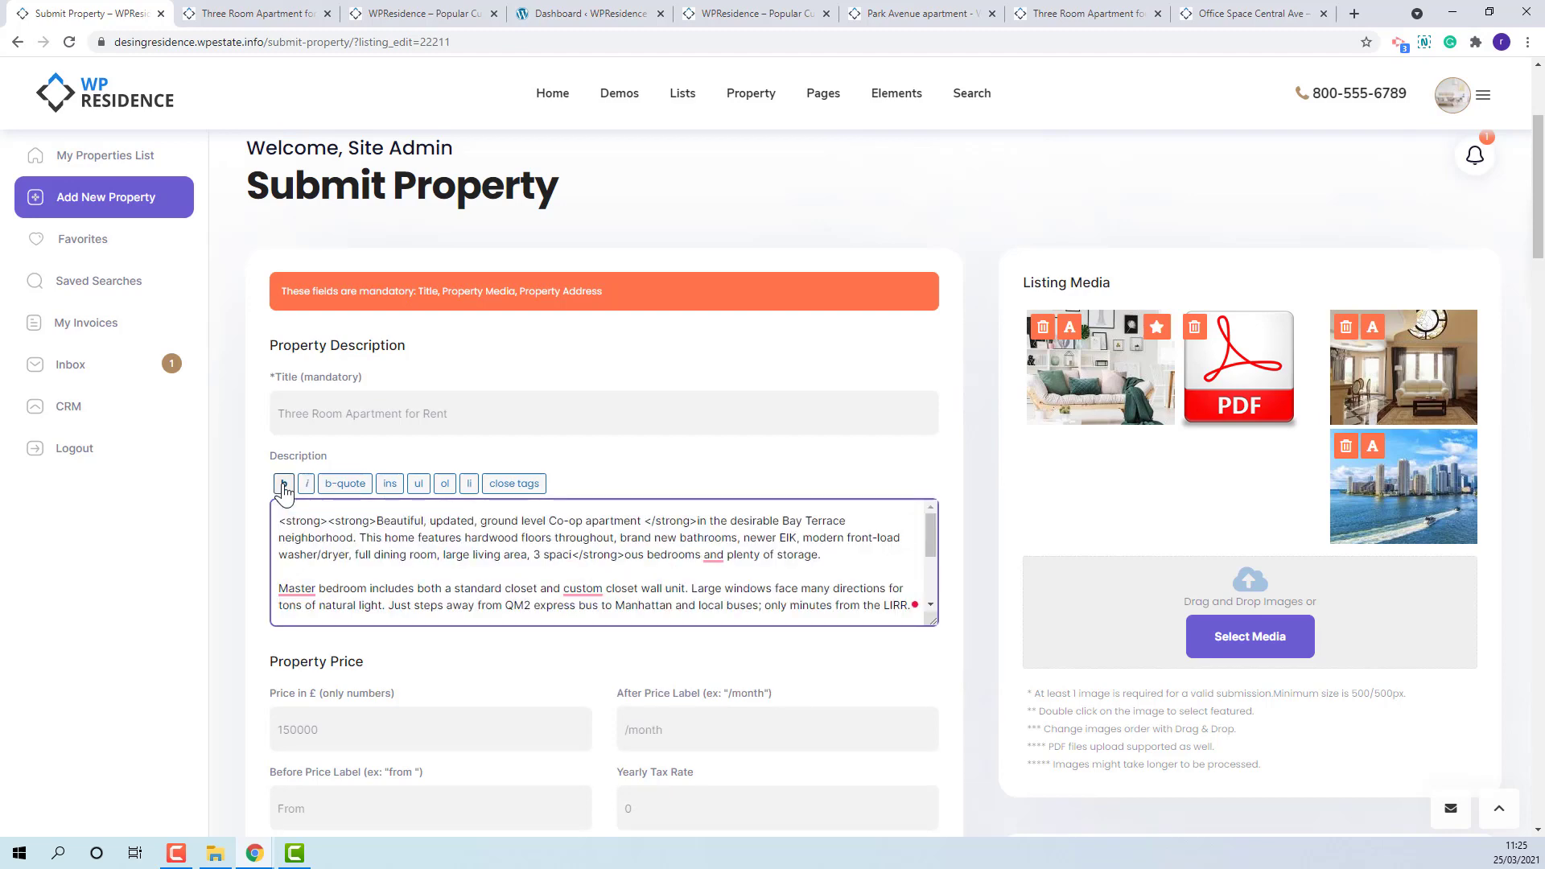
left_click(283, 485)
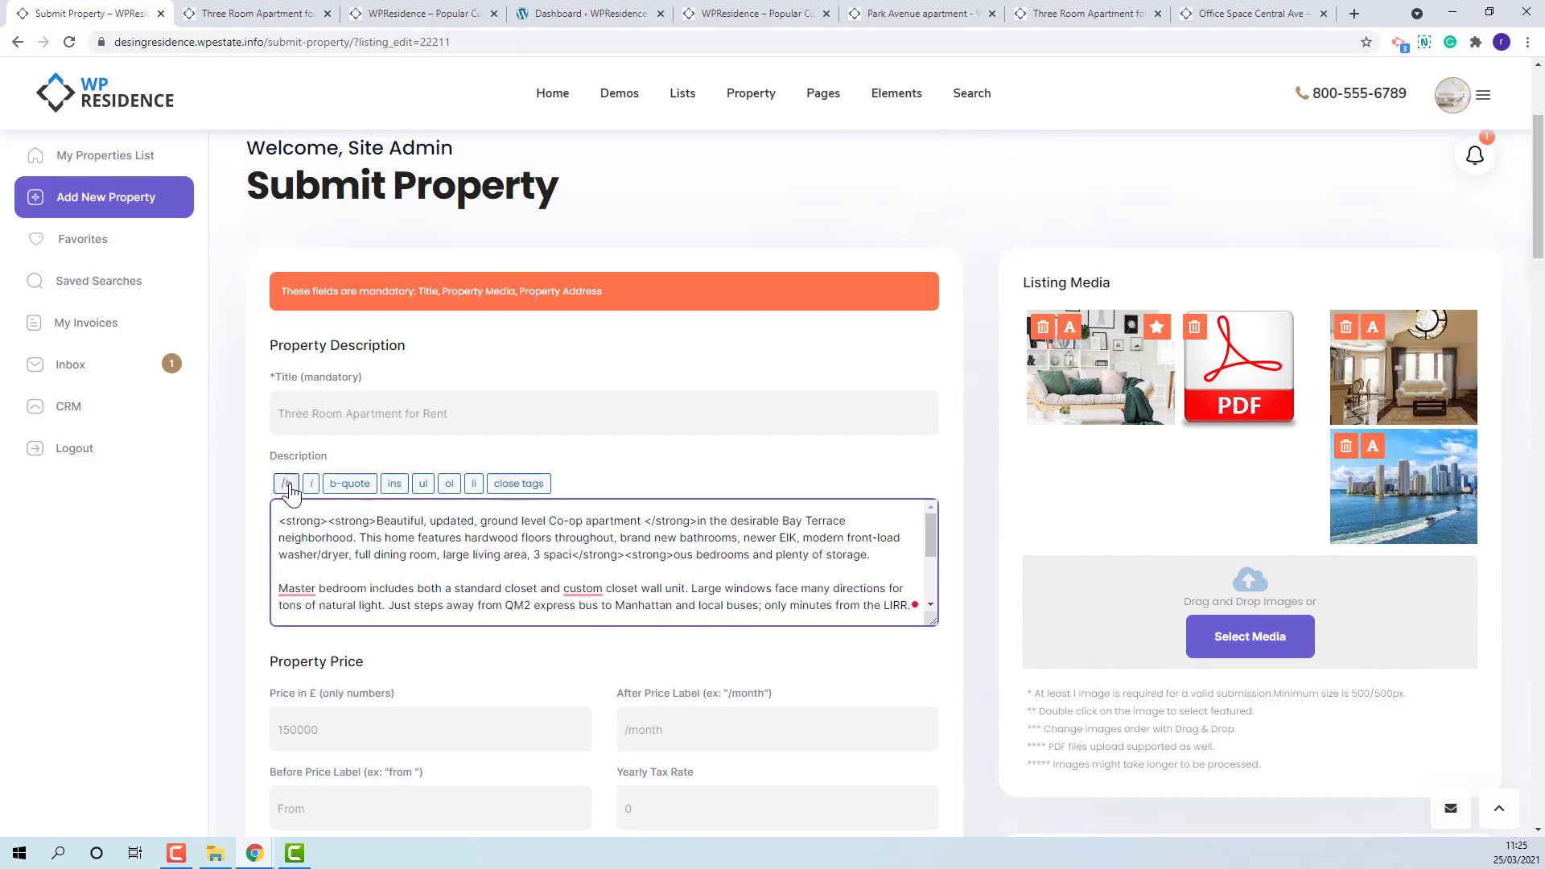
left_click(274, 14)
scroll(233, 471, "down", 3)
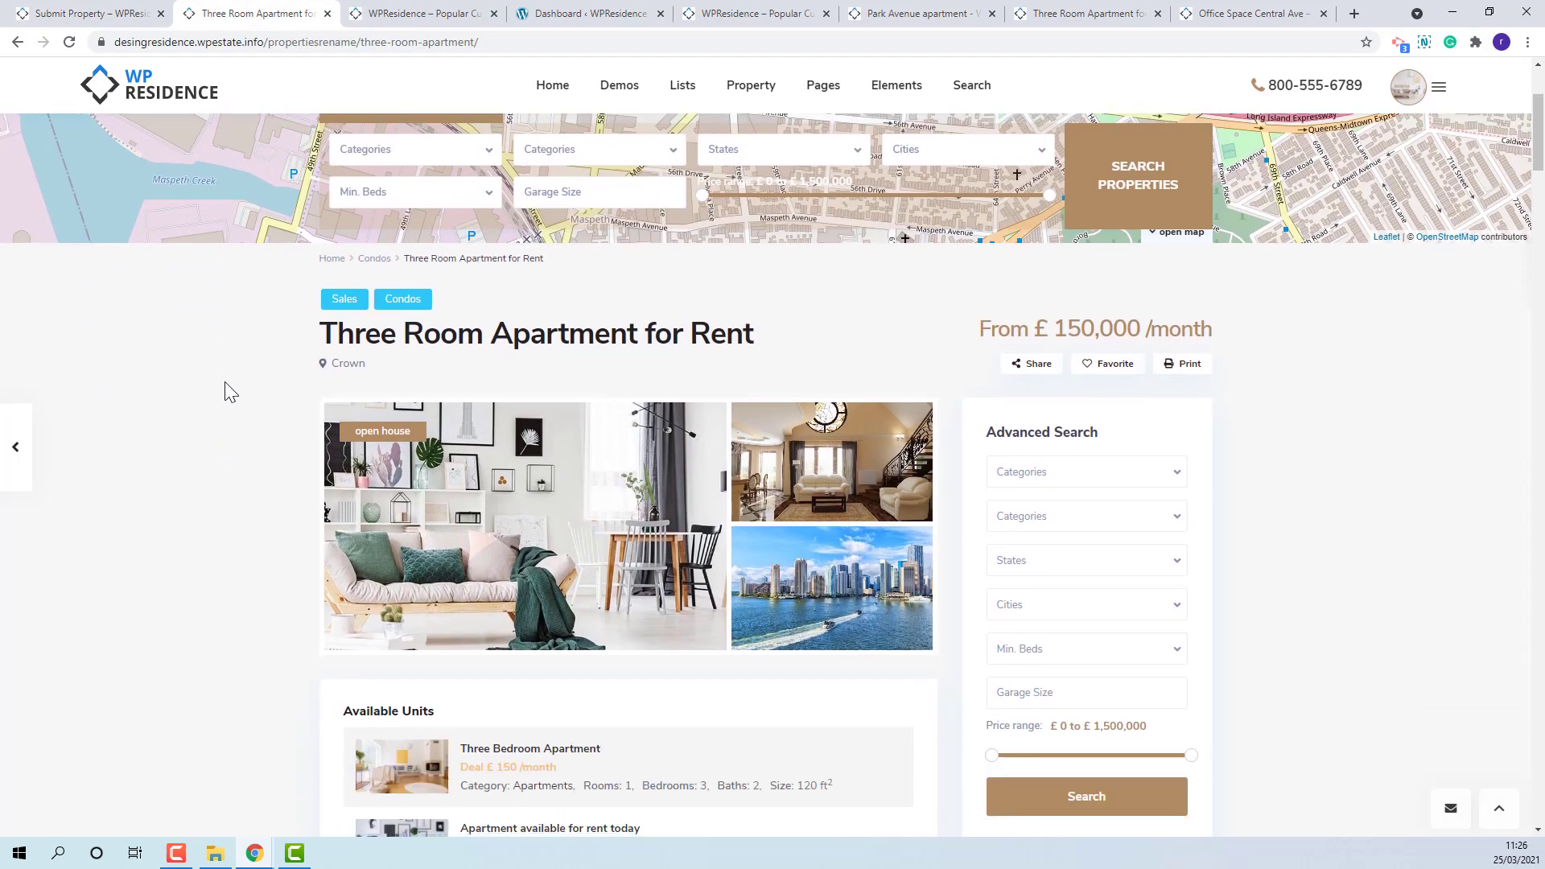
left_click_drag(321, 336, 658, 346)
left_click(658, 346)
scroll(256, 466, "down", 4)
scroll(254, 461, "down", 6)
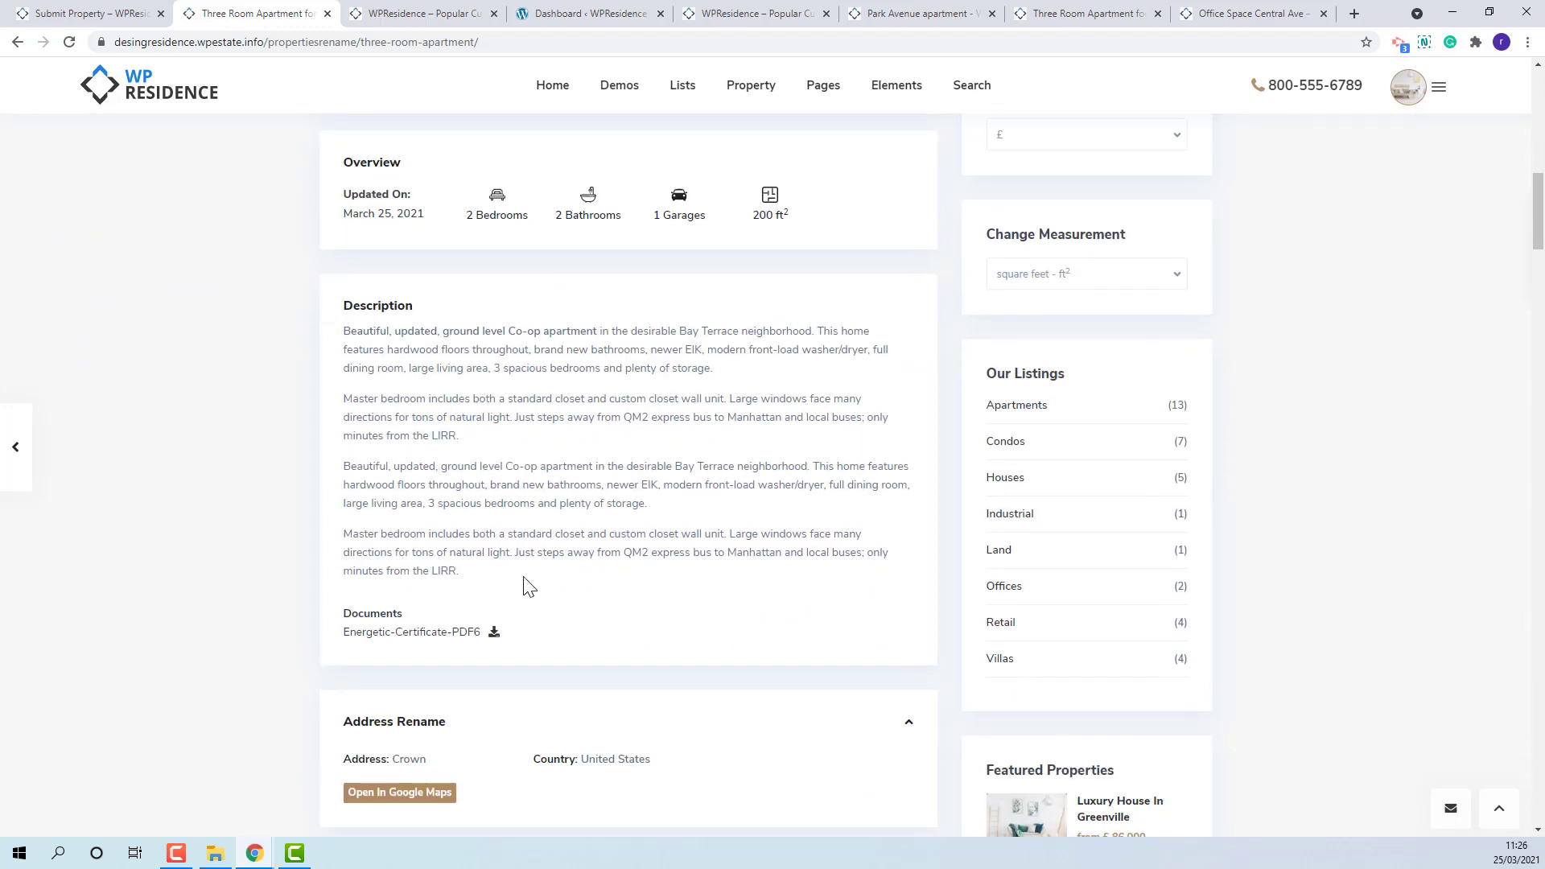
left_click(81, 13)
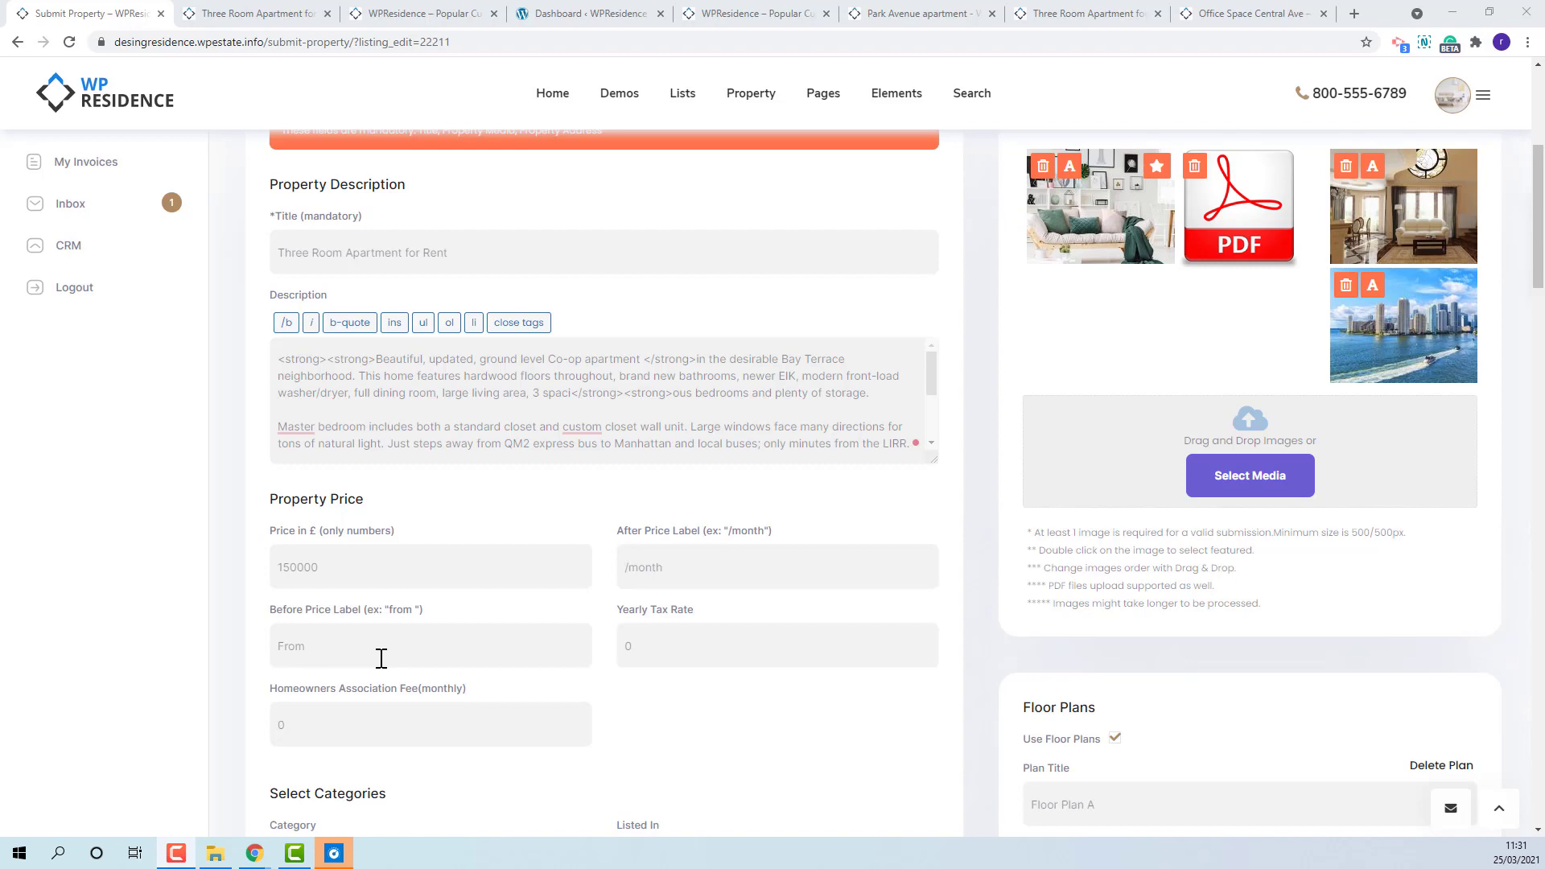
left_click(199, 12)
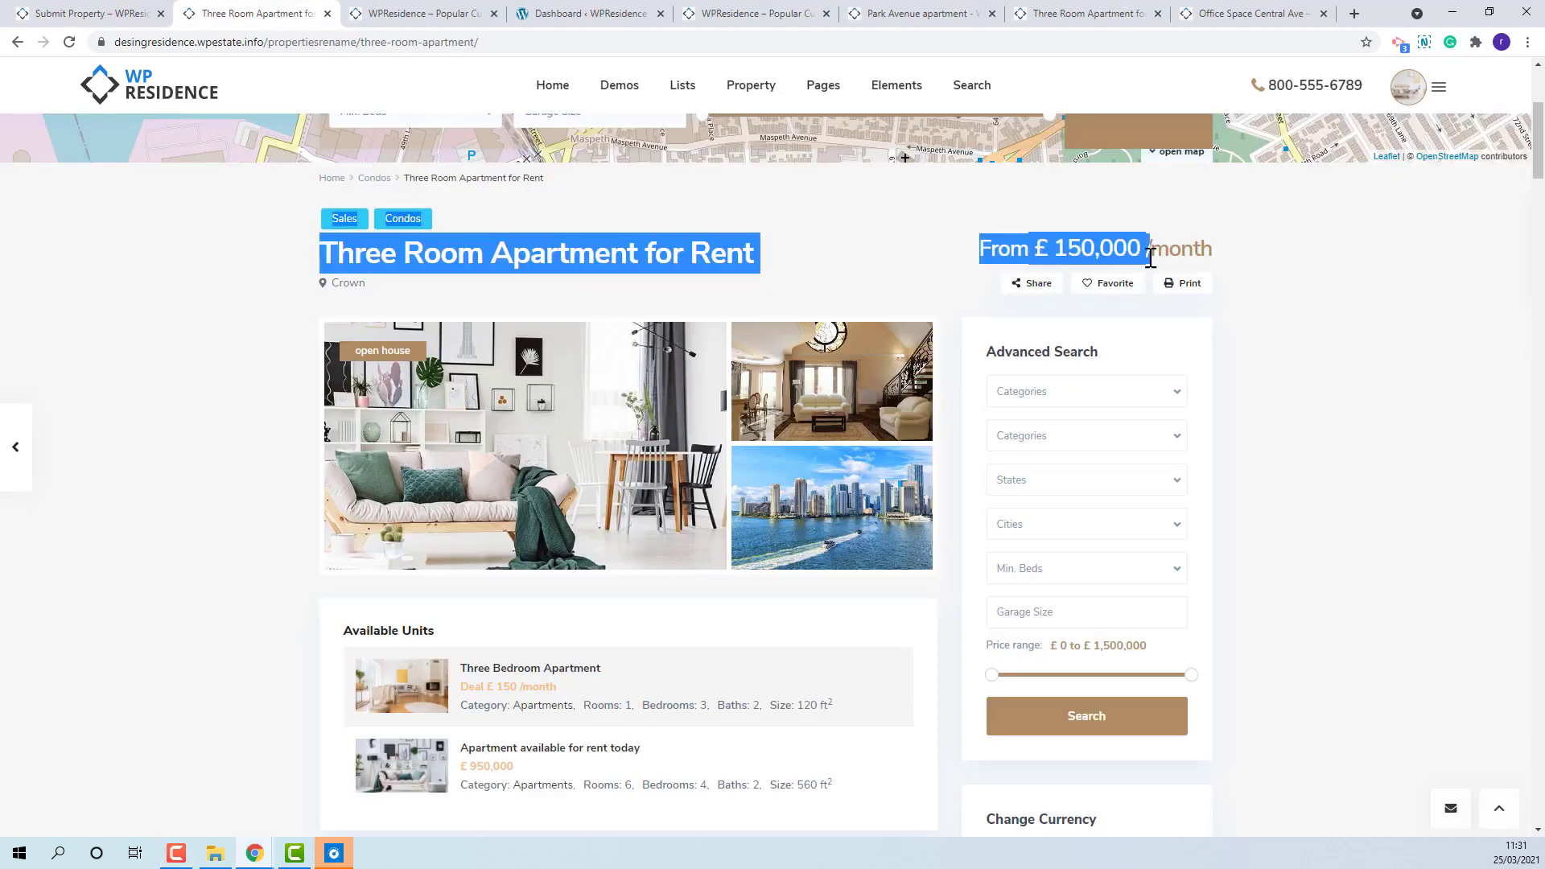
left_click_drag(1279, 287, 1177, 248)
left_click(1231, 265)
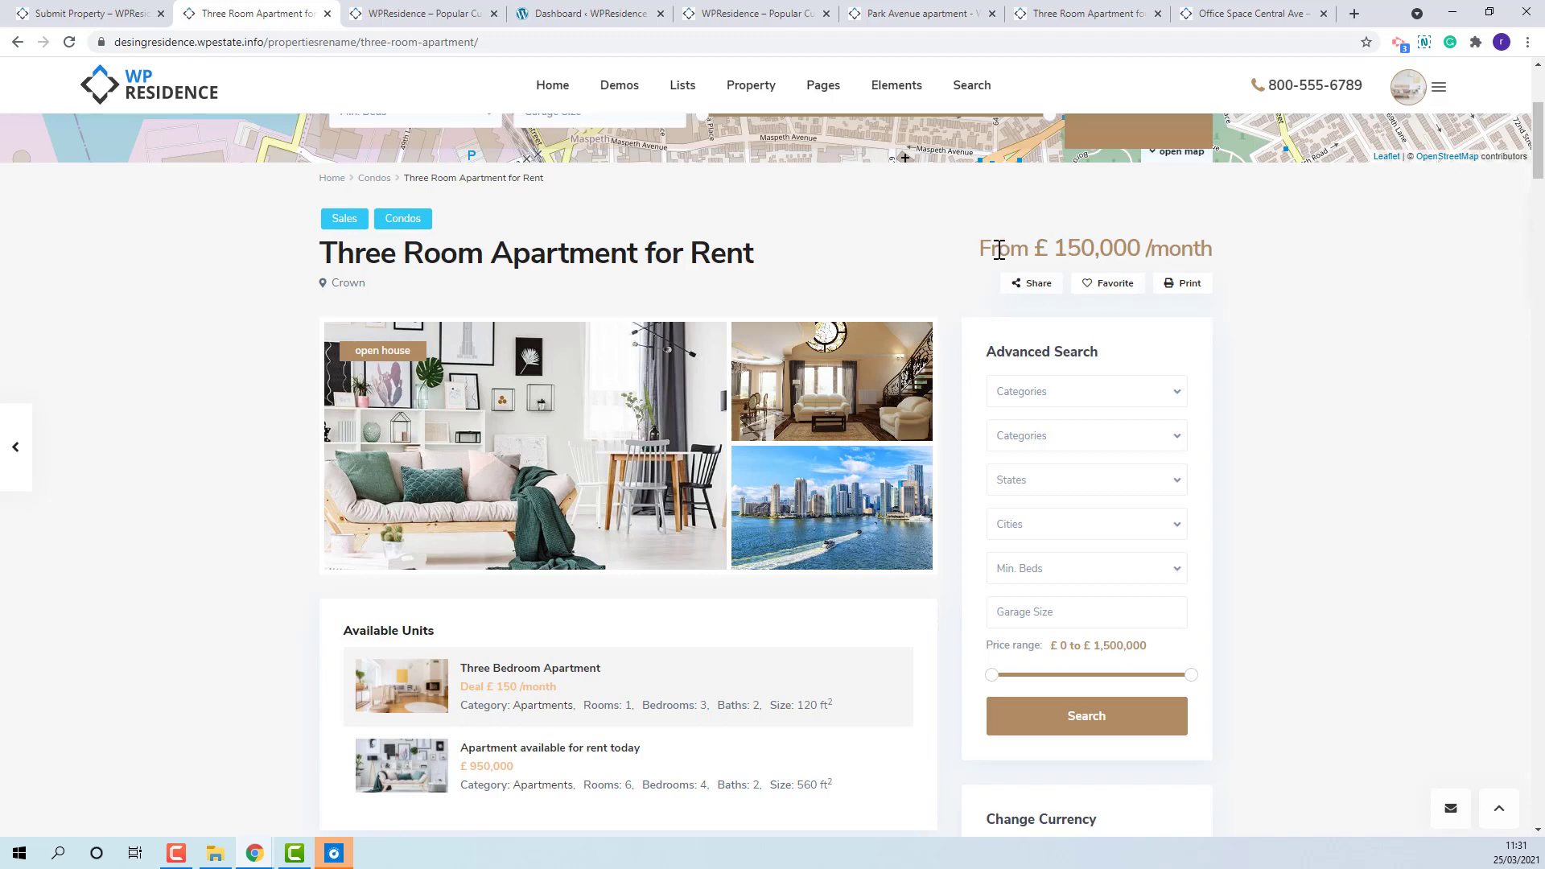
left_click(408, 15)
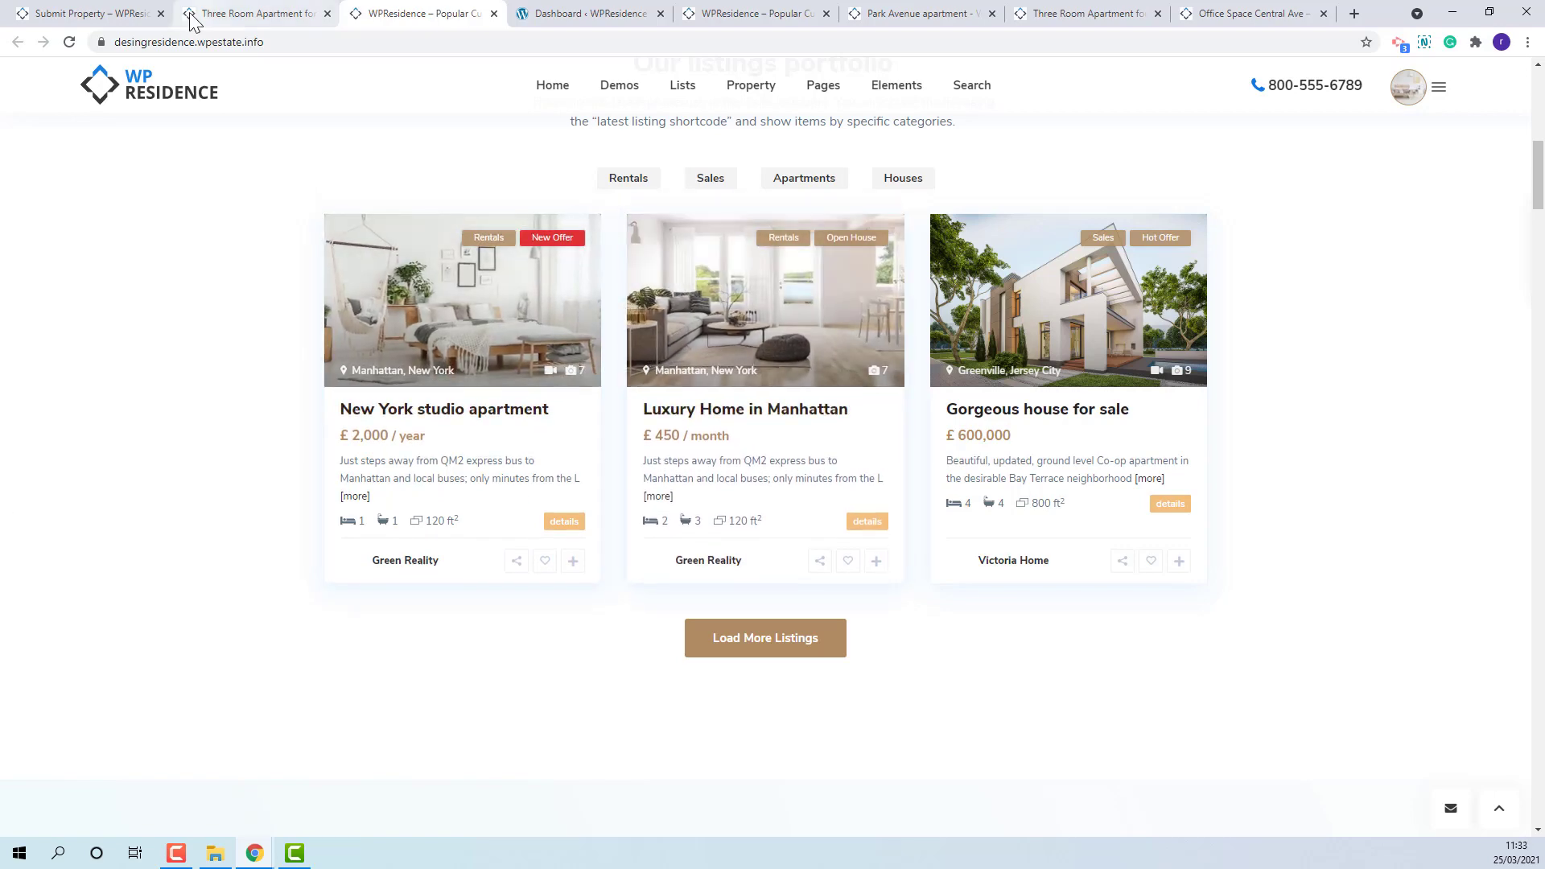
left_click(133, 16)
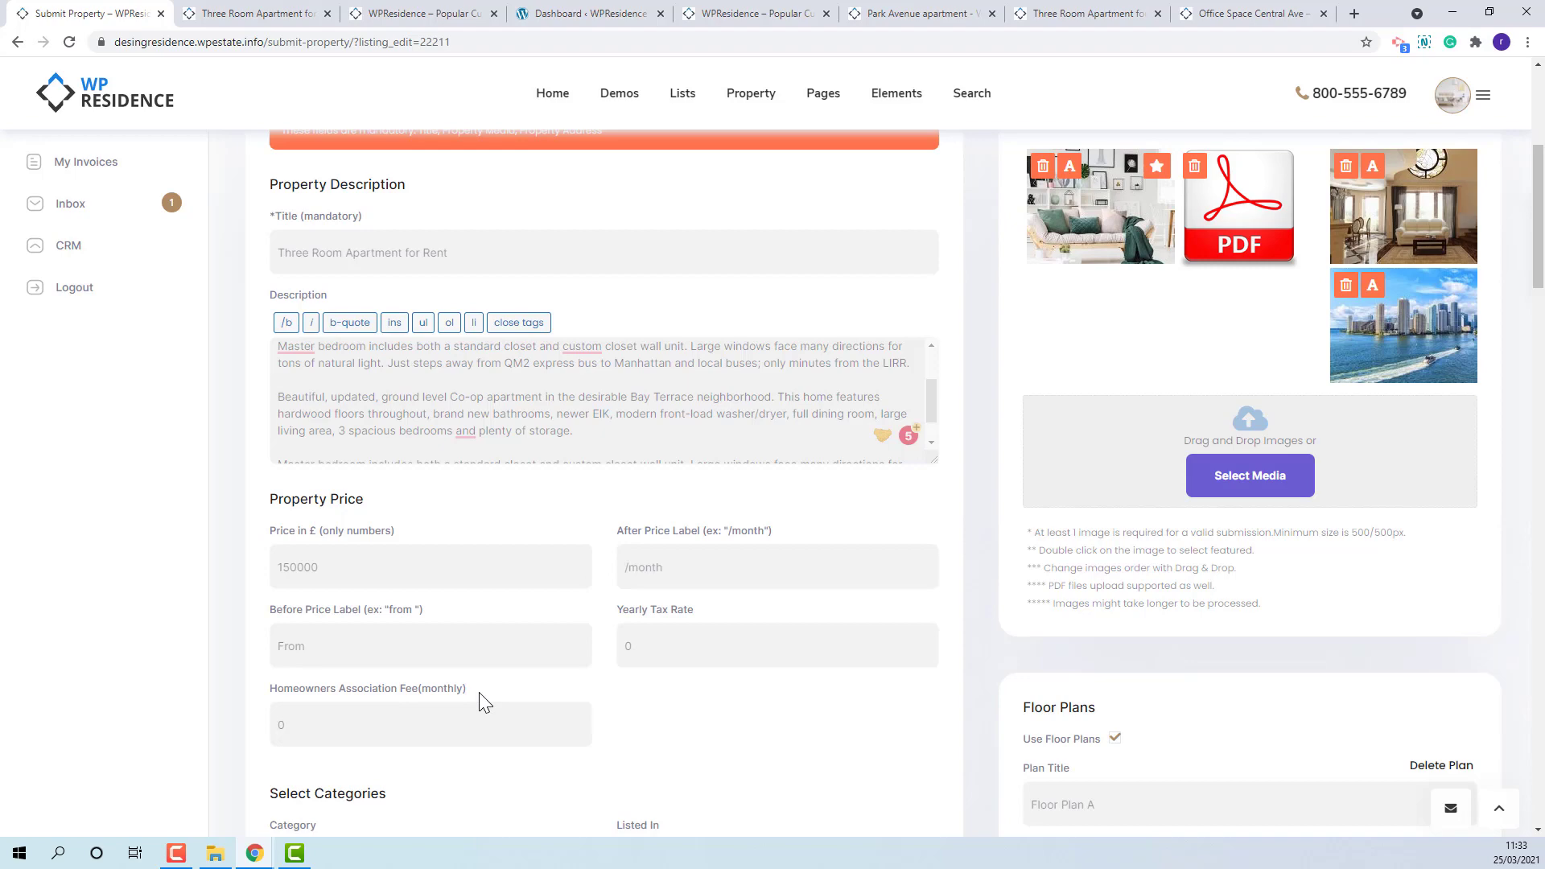
left_click(278, 14)
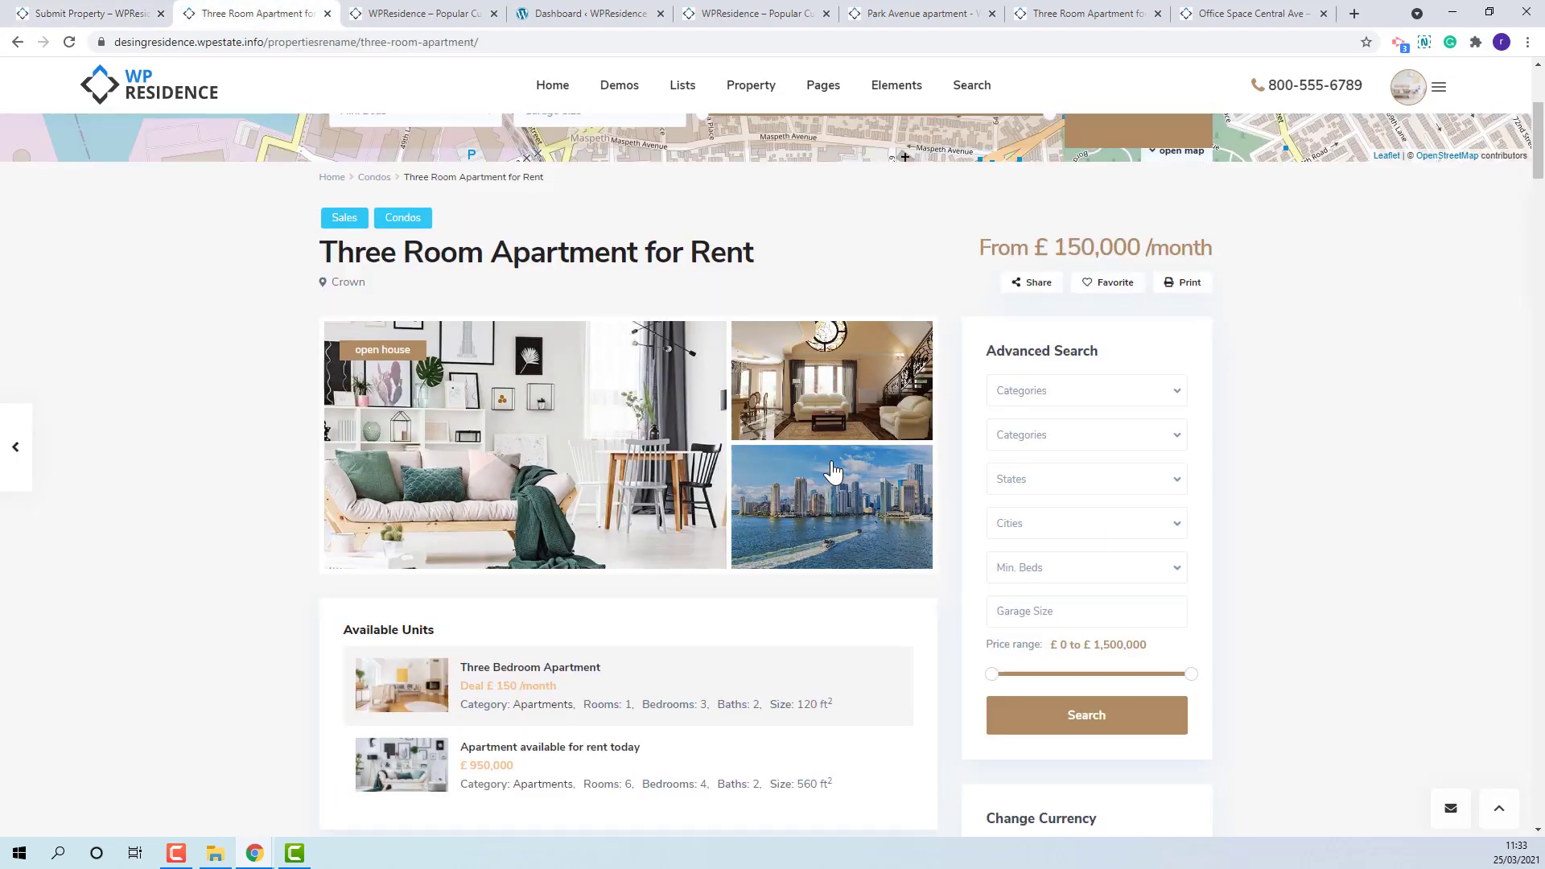
scroll(833, 472, "down", 20)
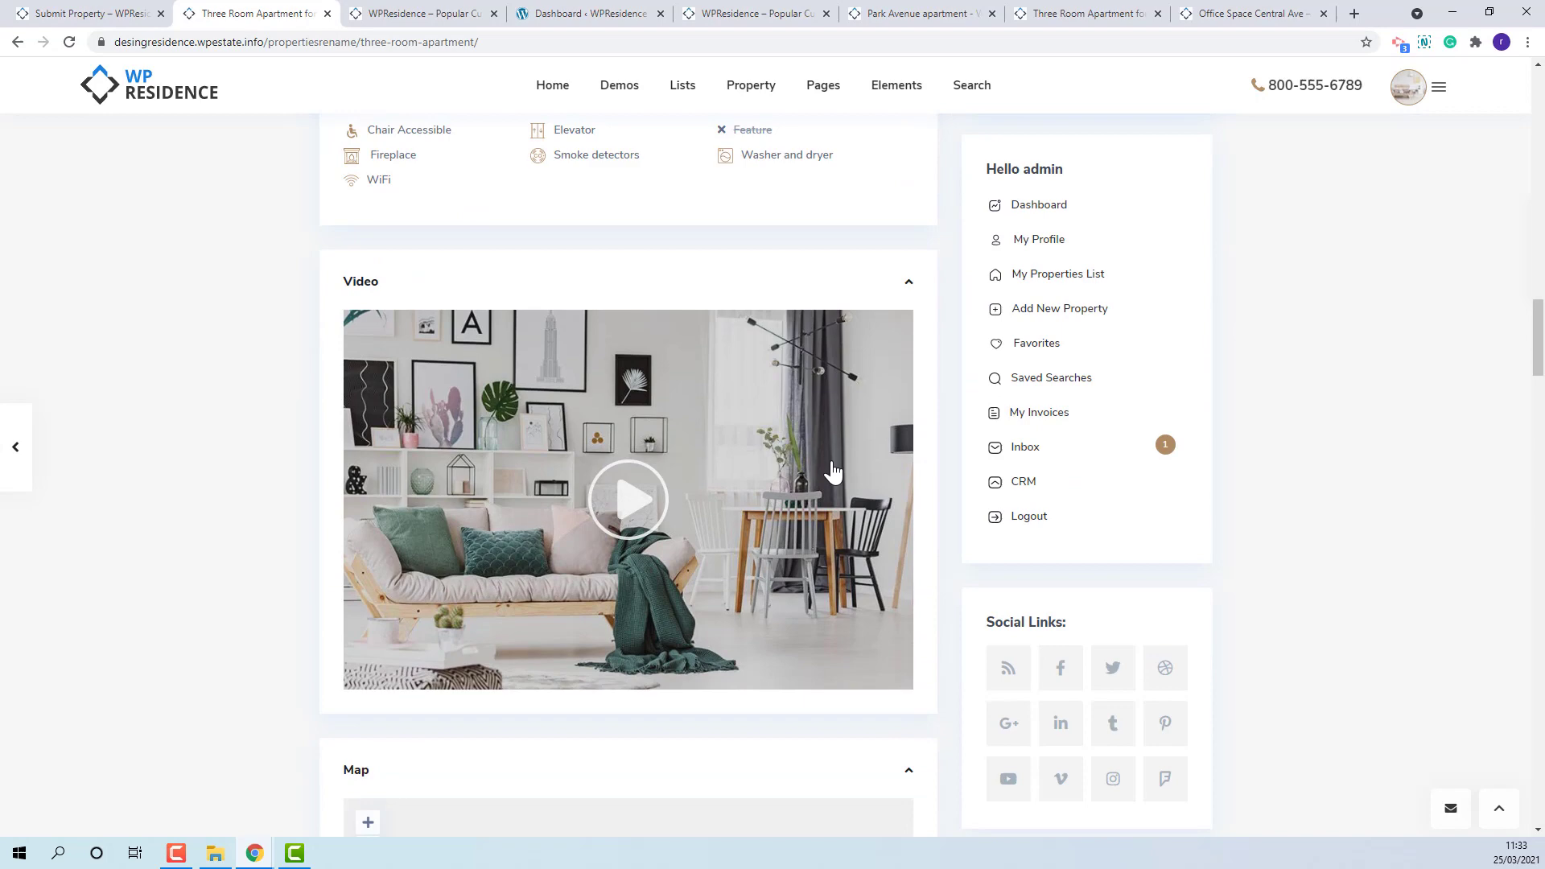
scroll(833, 472, "down", 20)
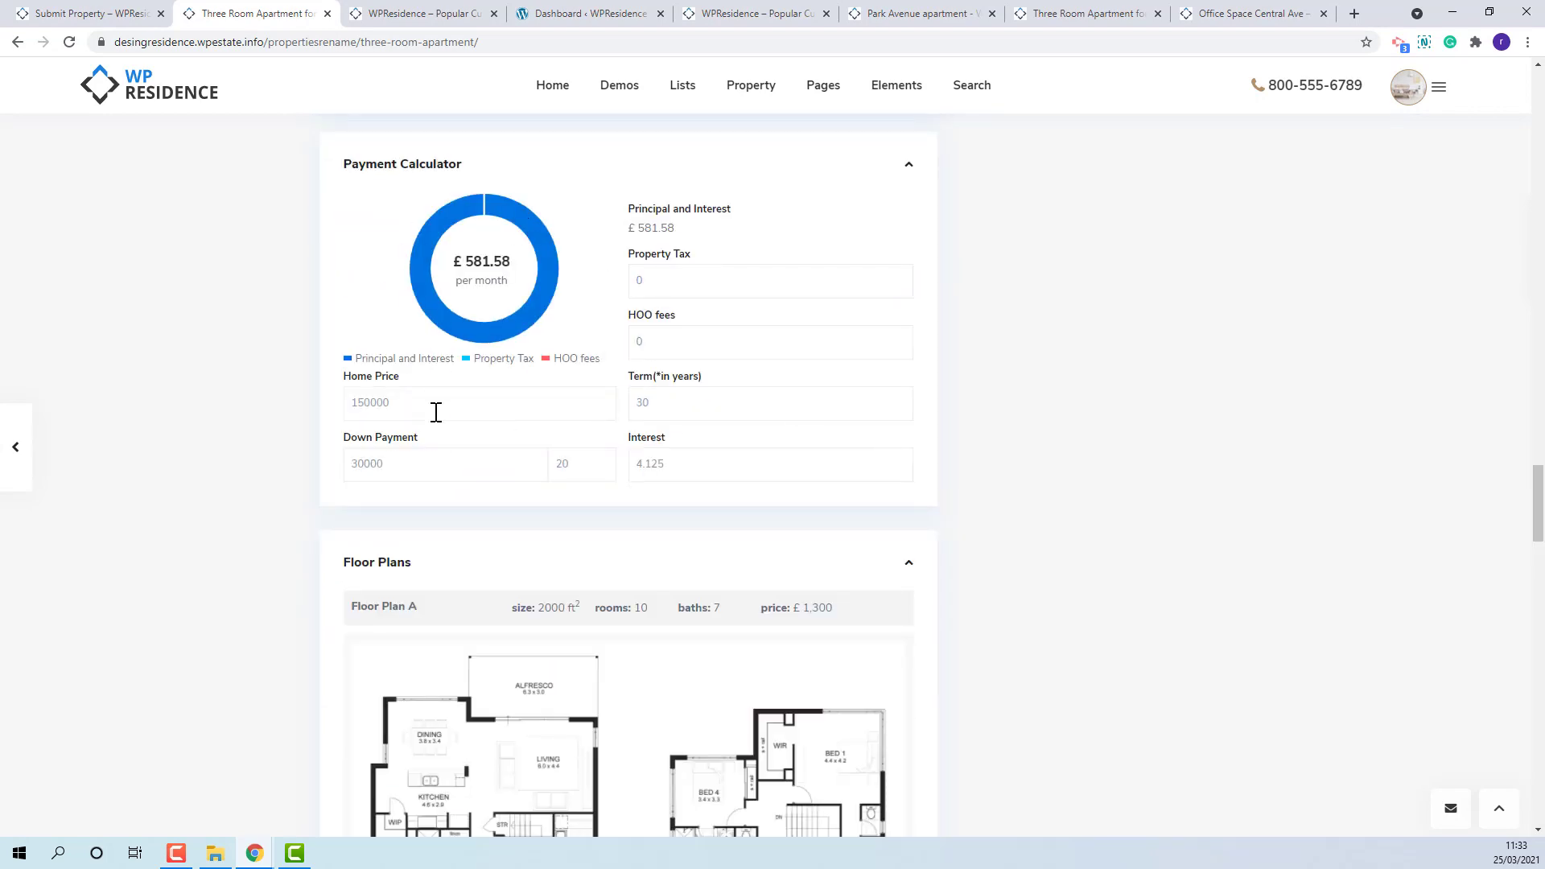
key("ctrl+shift+Tab")
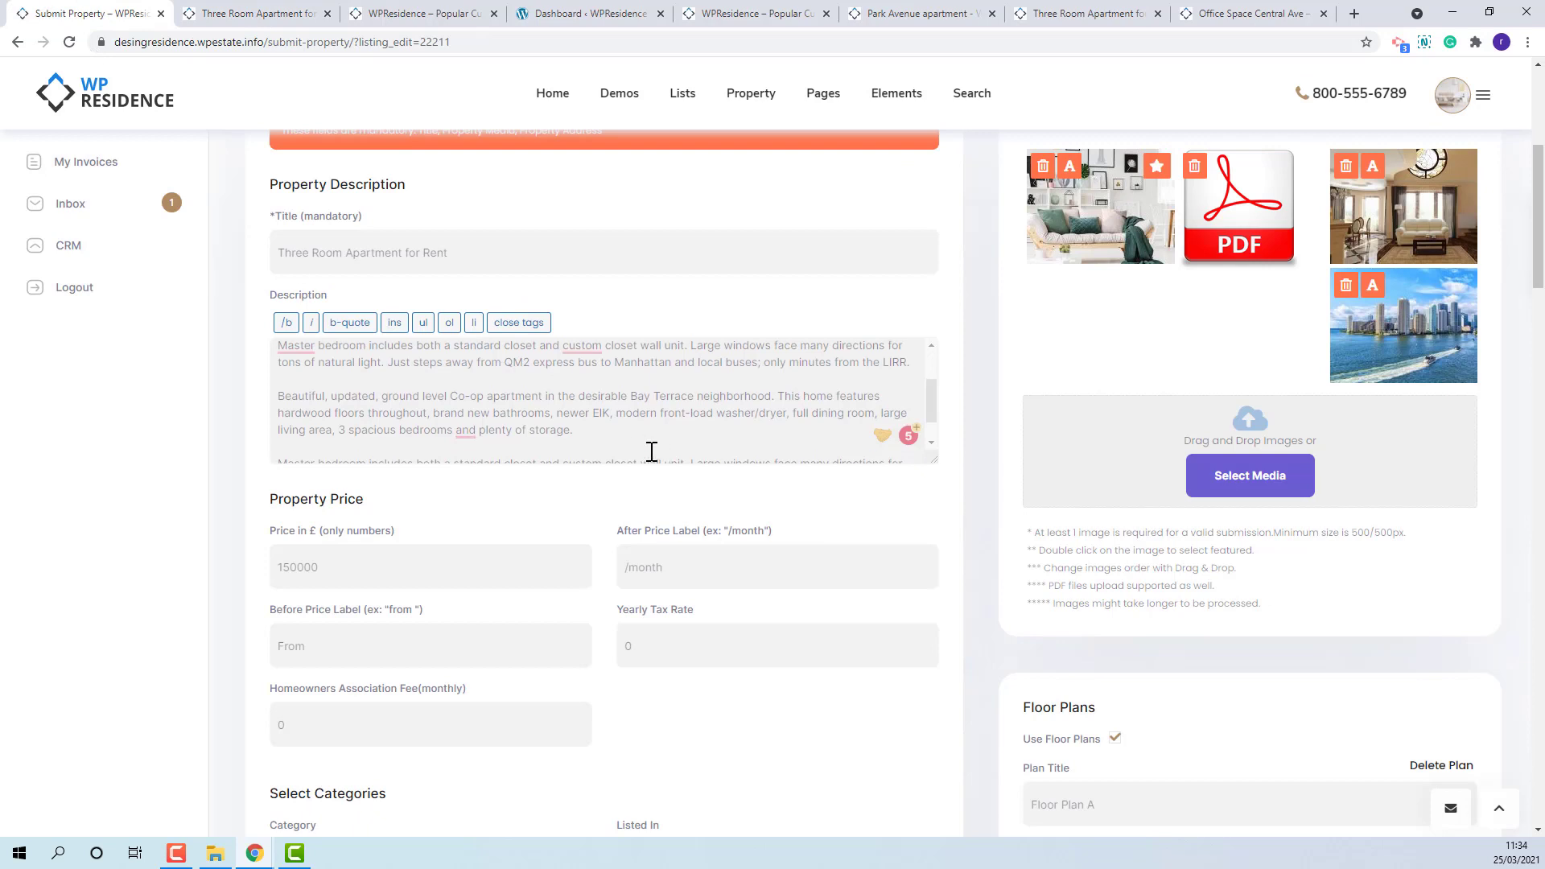
scroll(652, 452, "down", 6)
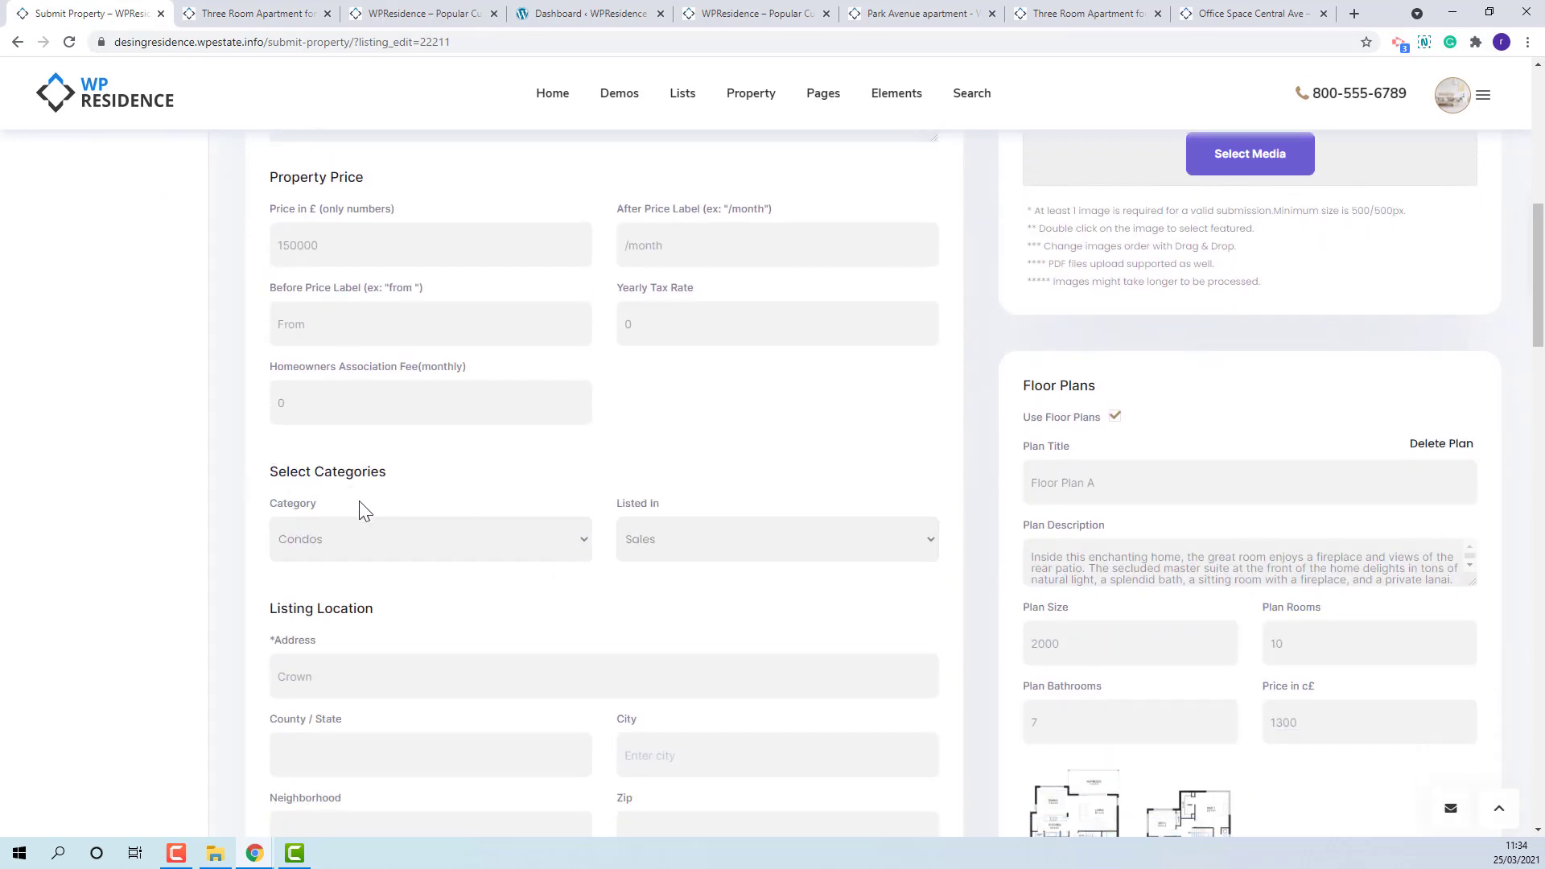
left_click(391, 552)
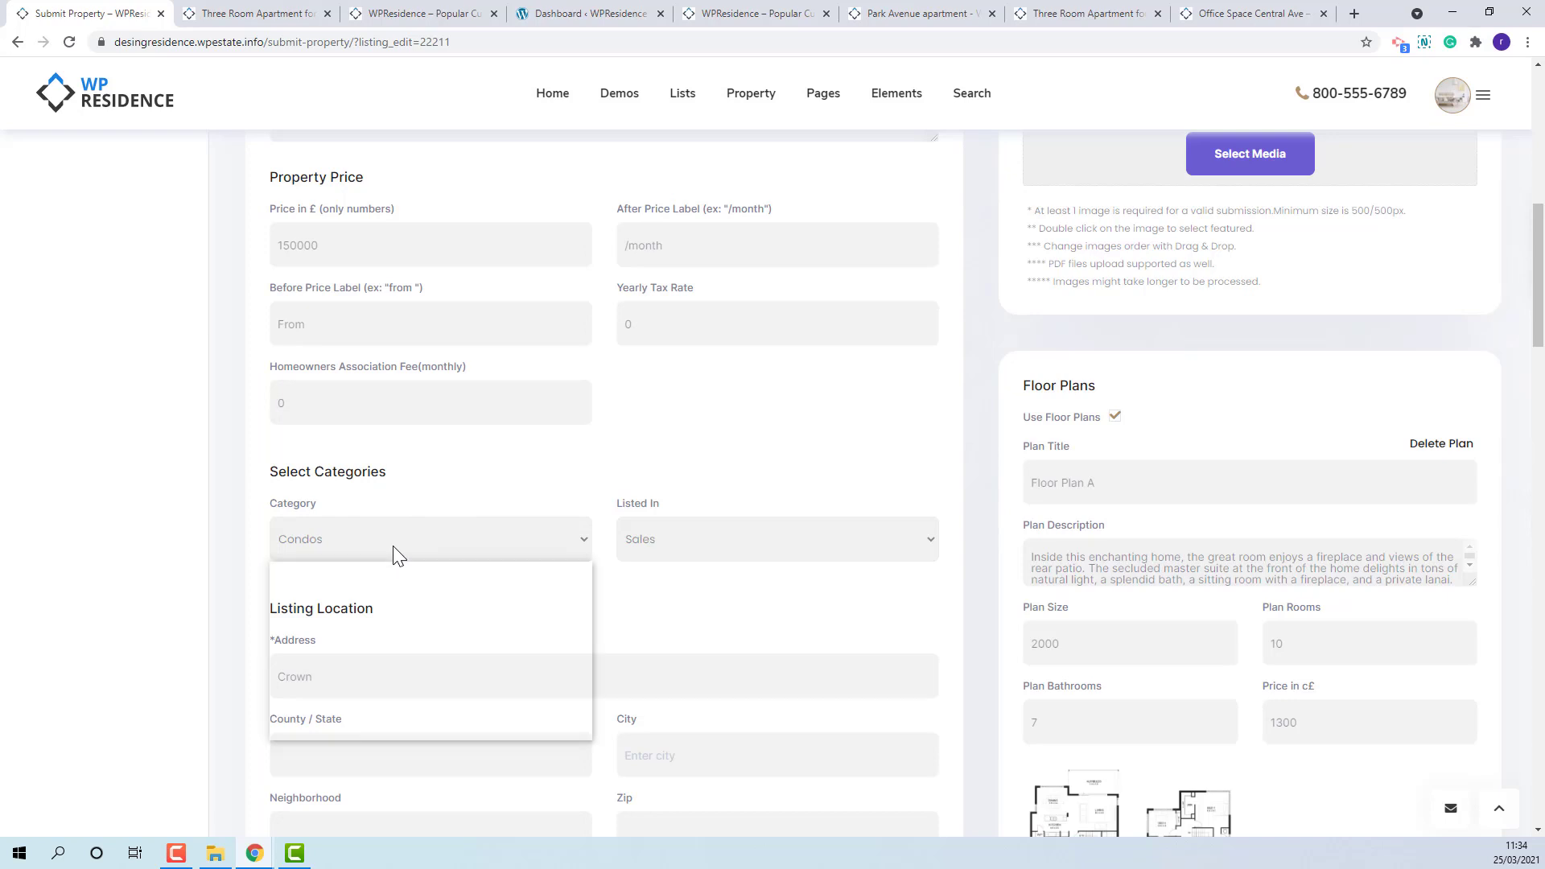
left_click(724, 557)
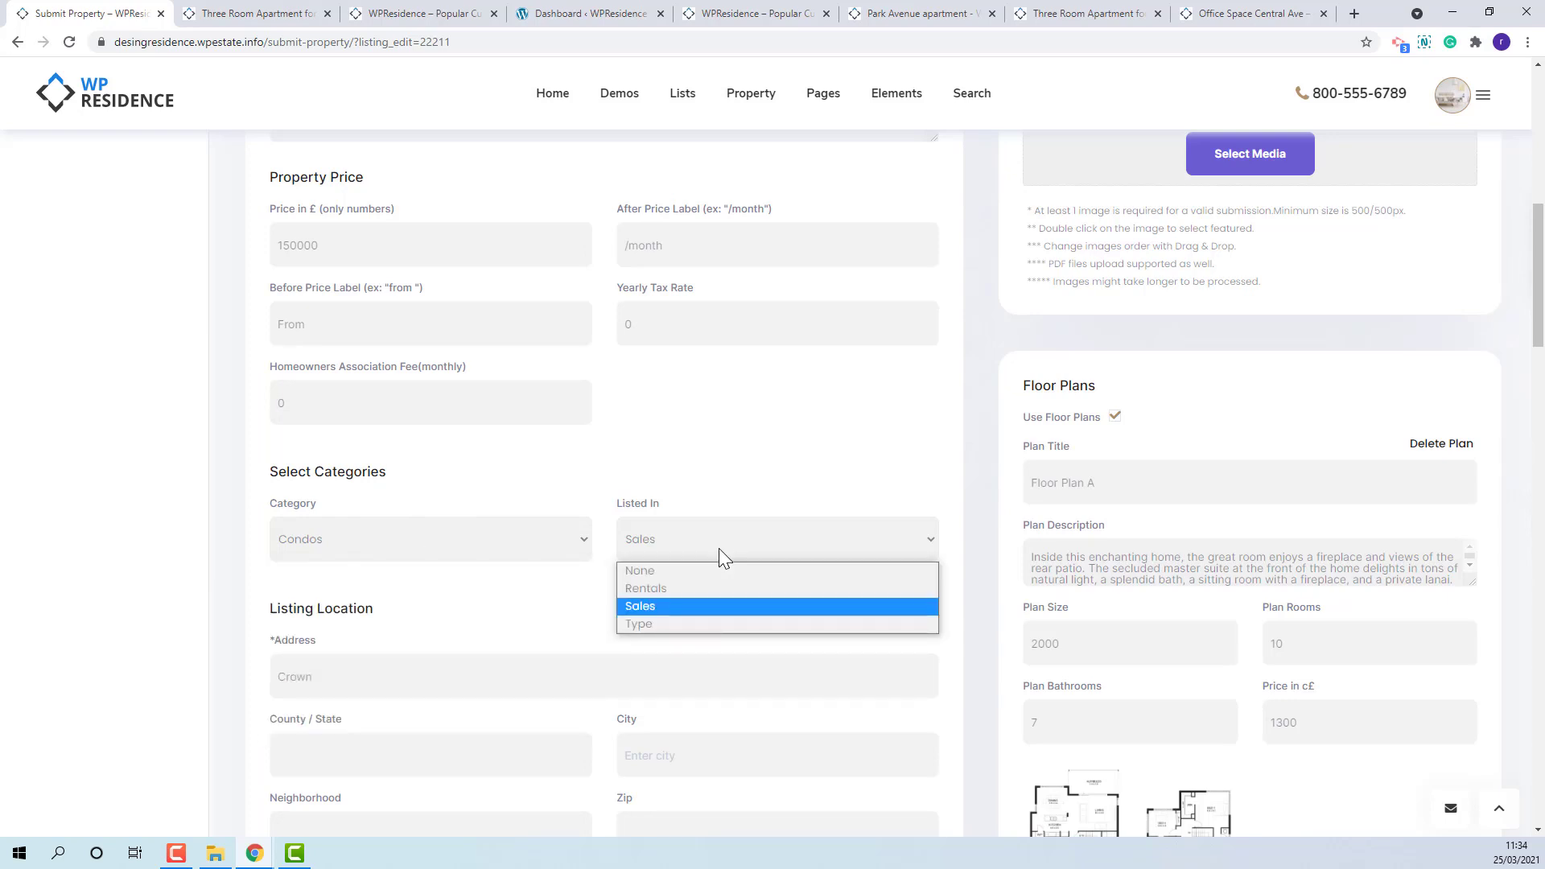
Check the Properties > Categories screen in the WordPress dashboard
left_click(616, 10)
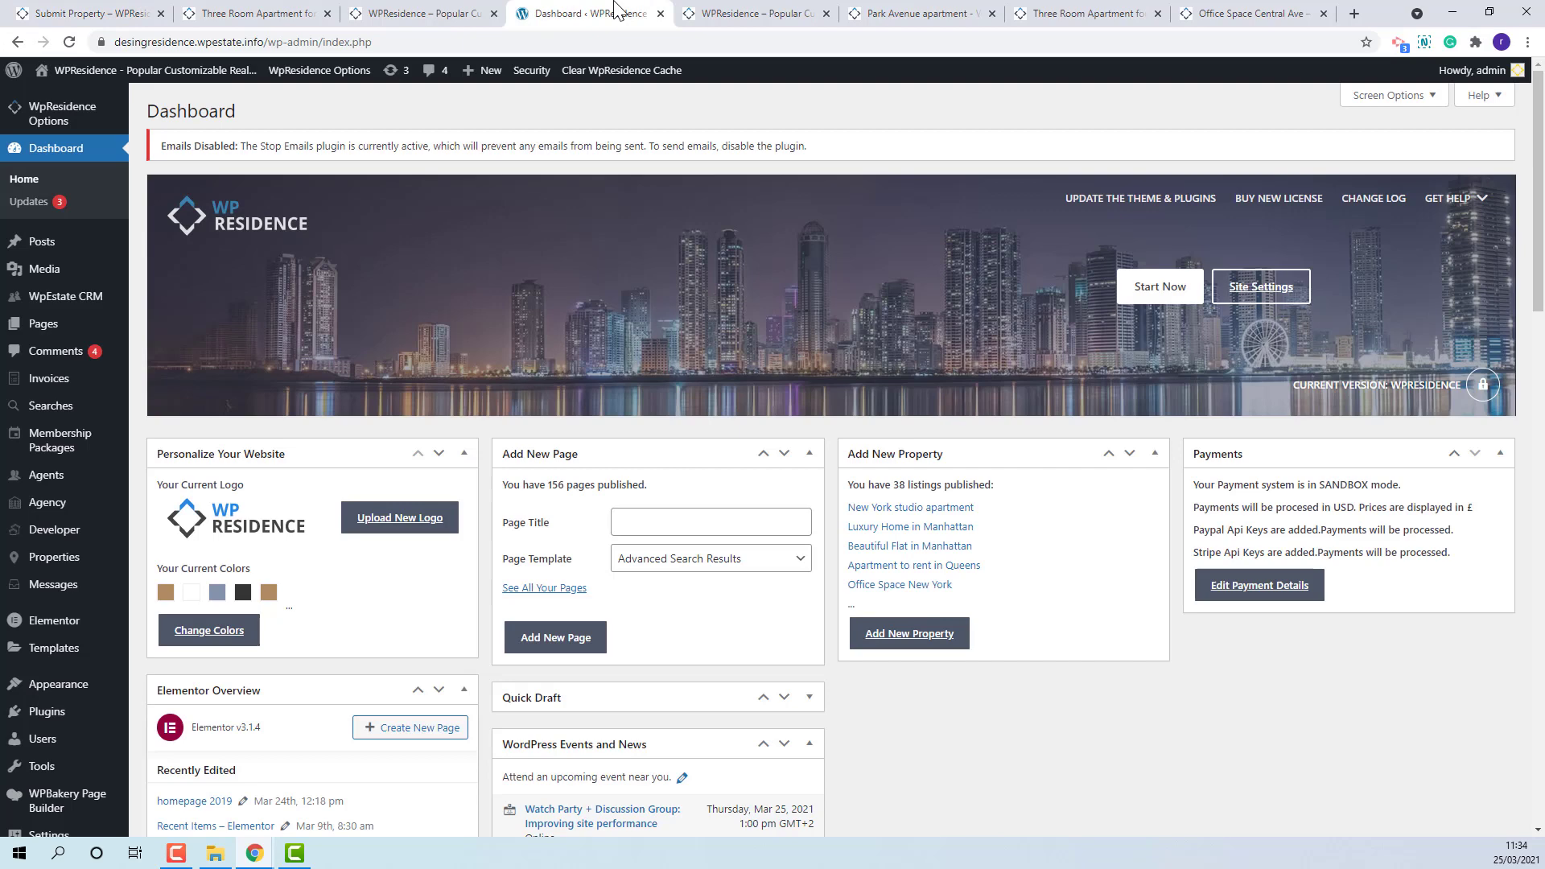
mouse_move(49, 558)
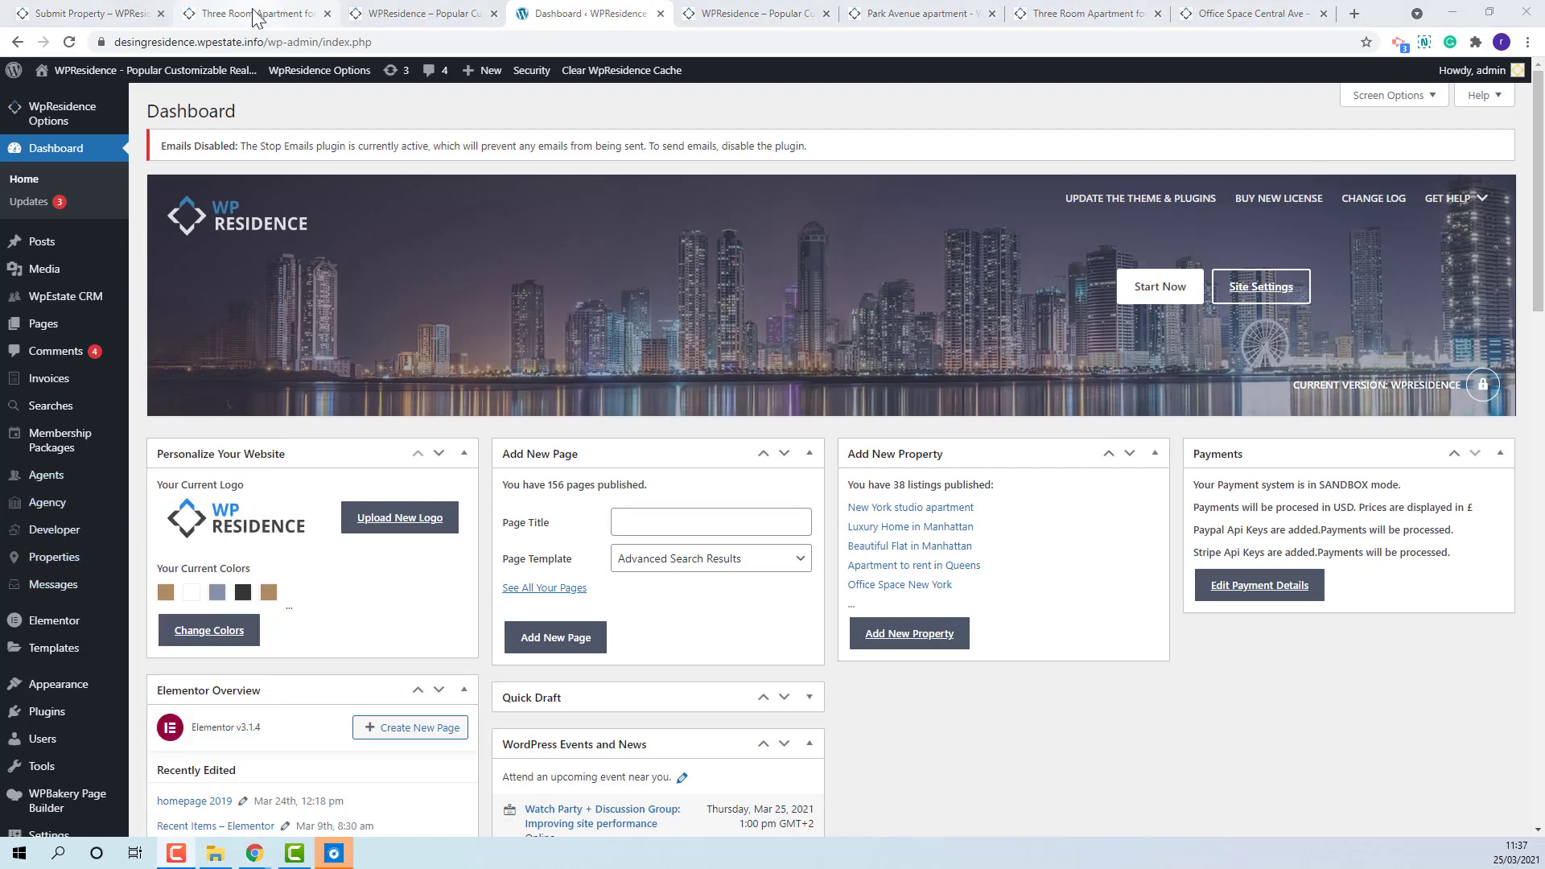
left_click(255, 14)
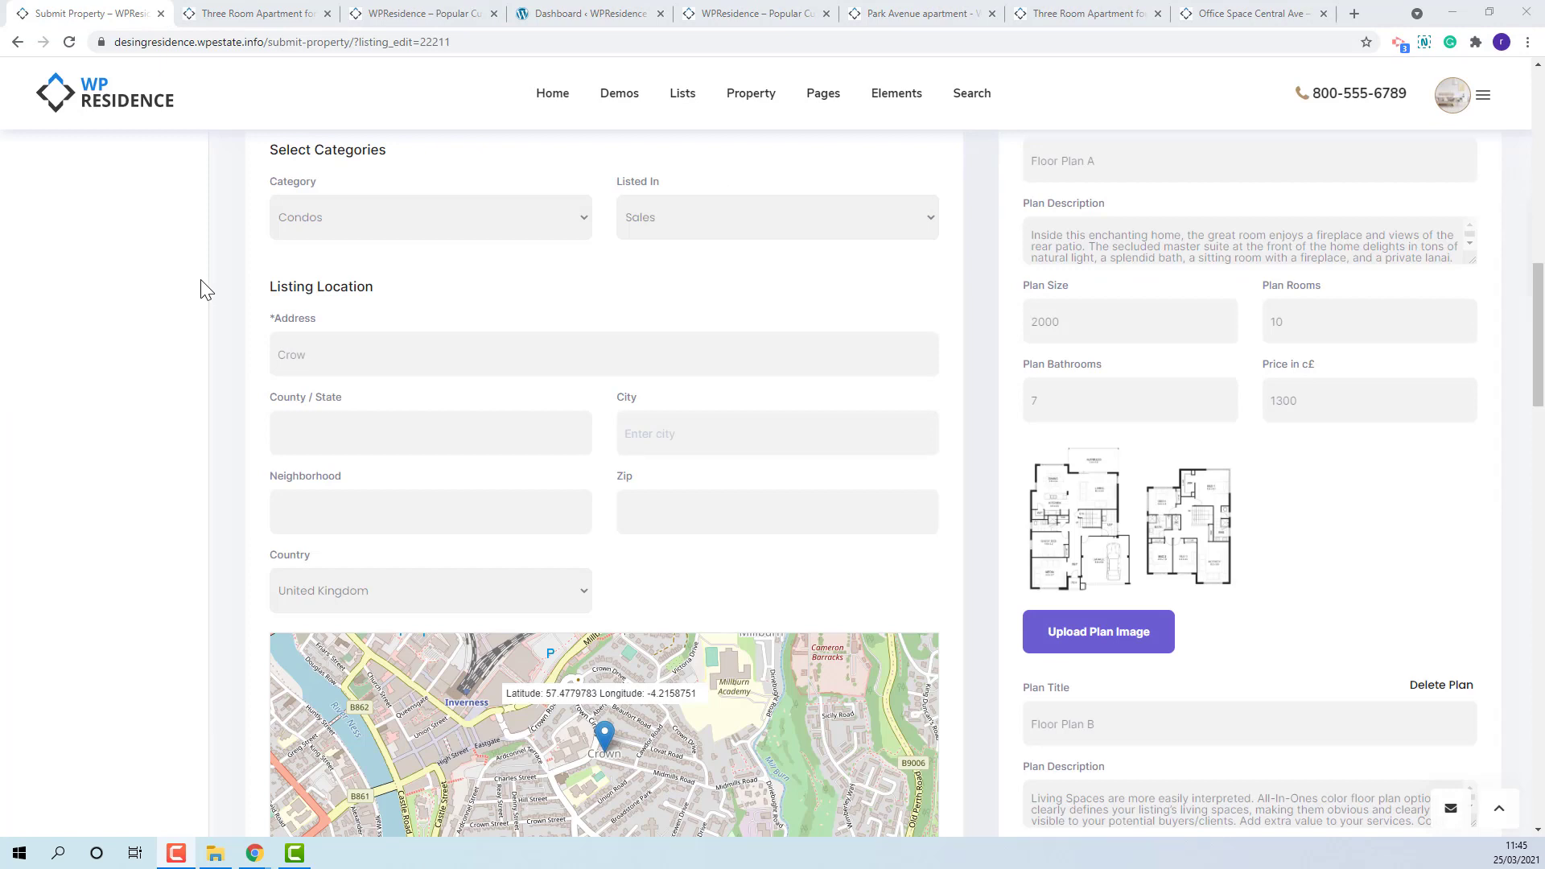
left_click(318, 356)
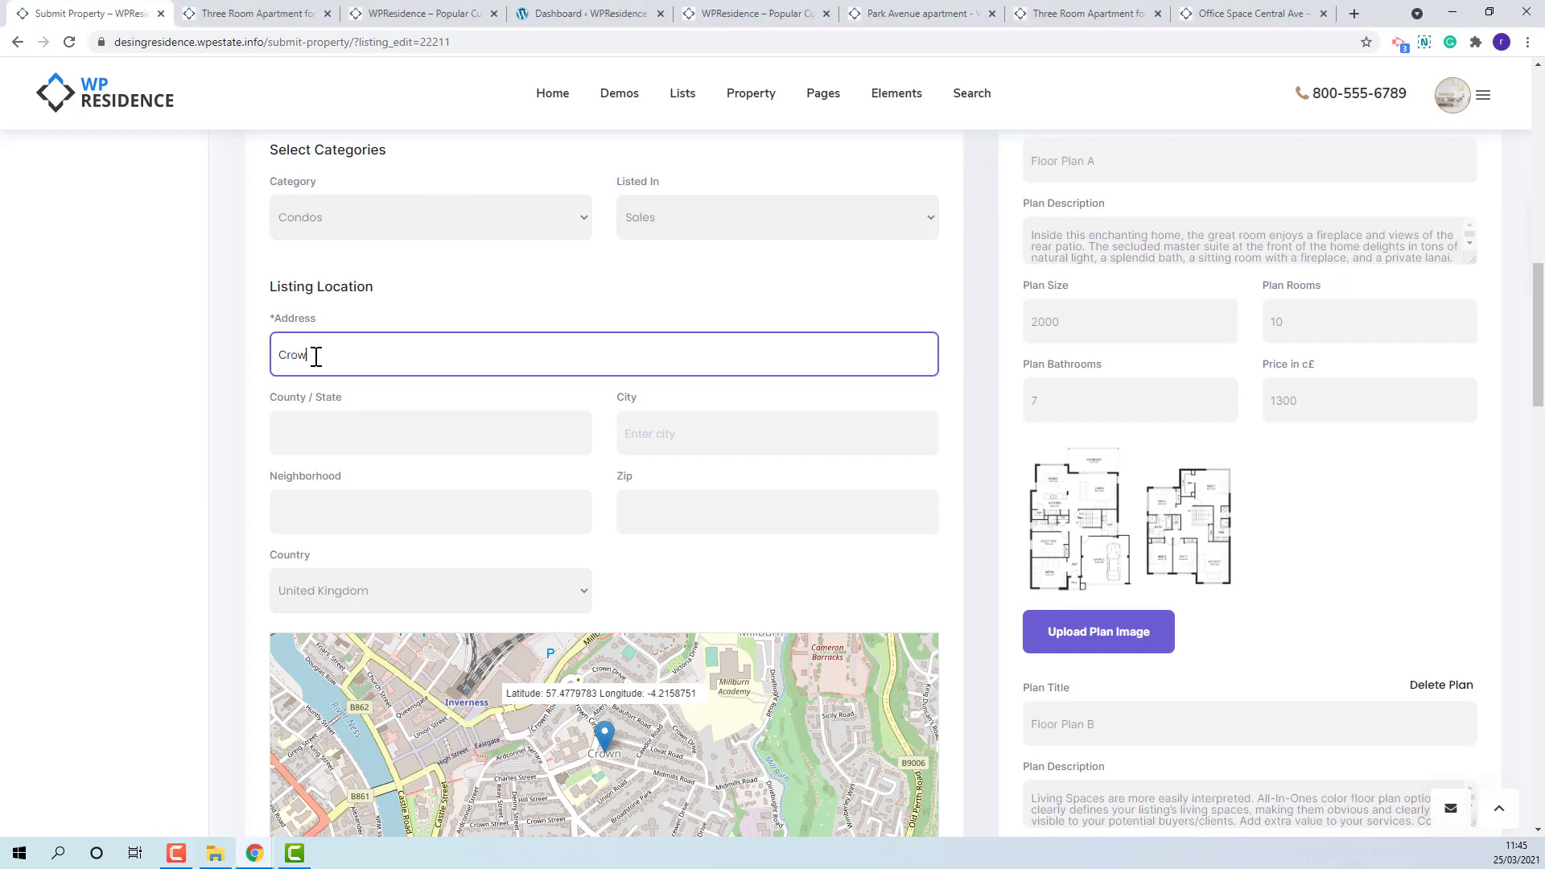
type("n")
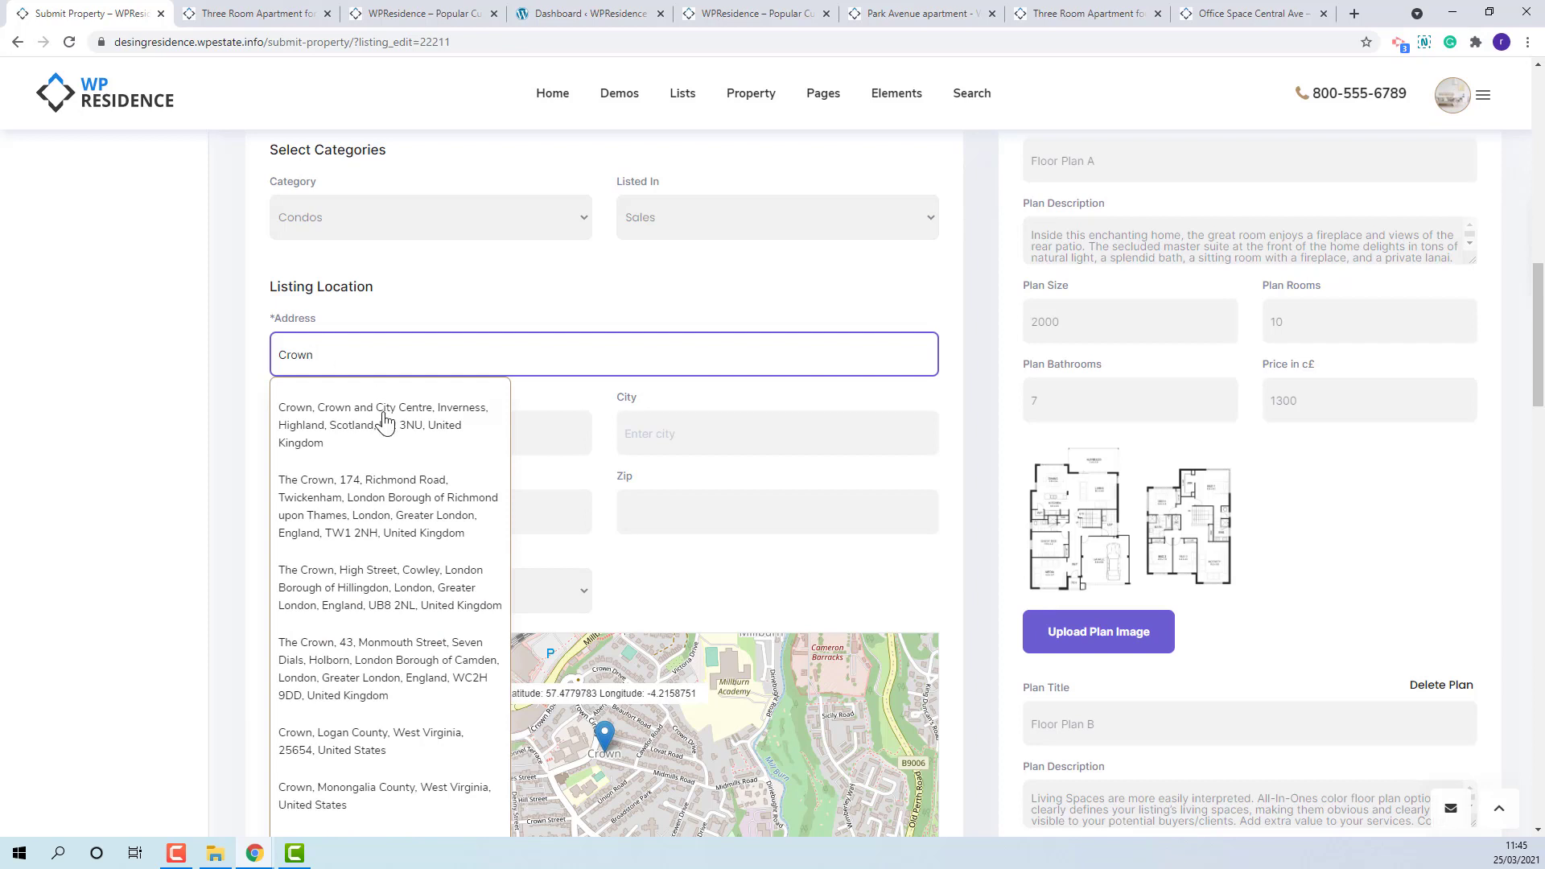
left_click(385, 420)
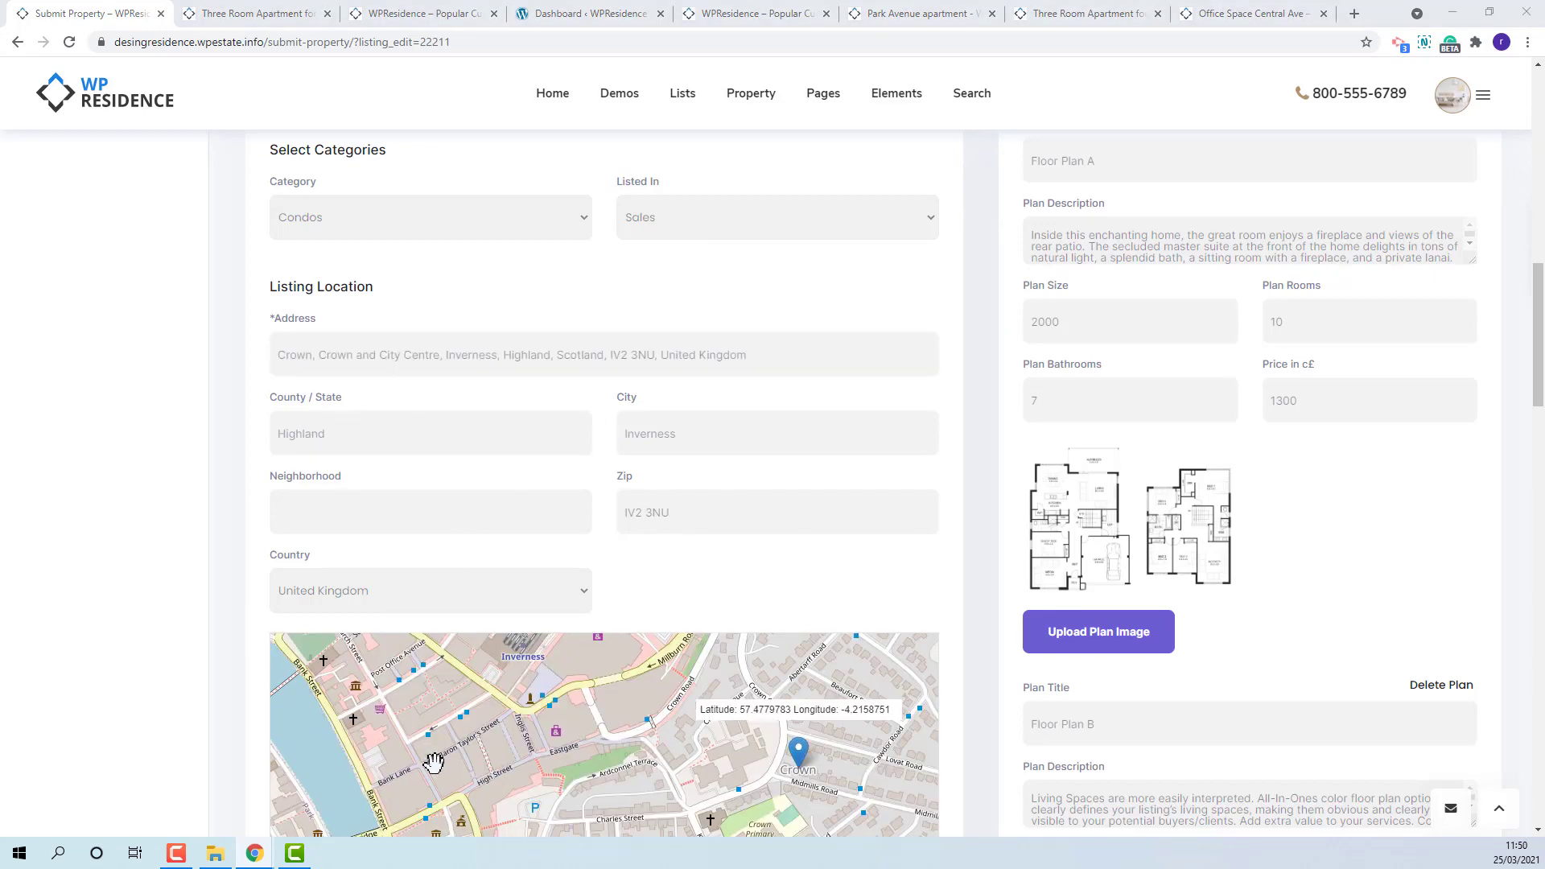
scroll(709, 605, "down", 1)
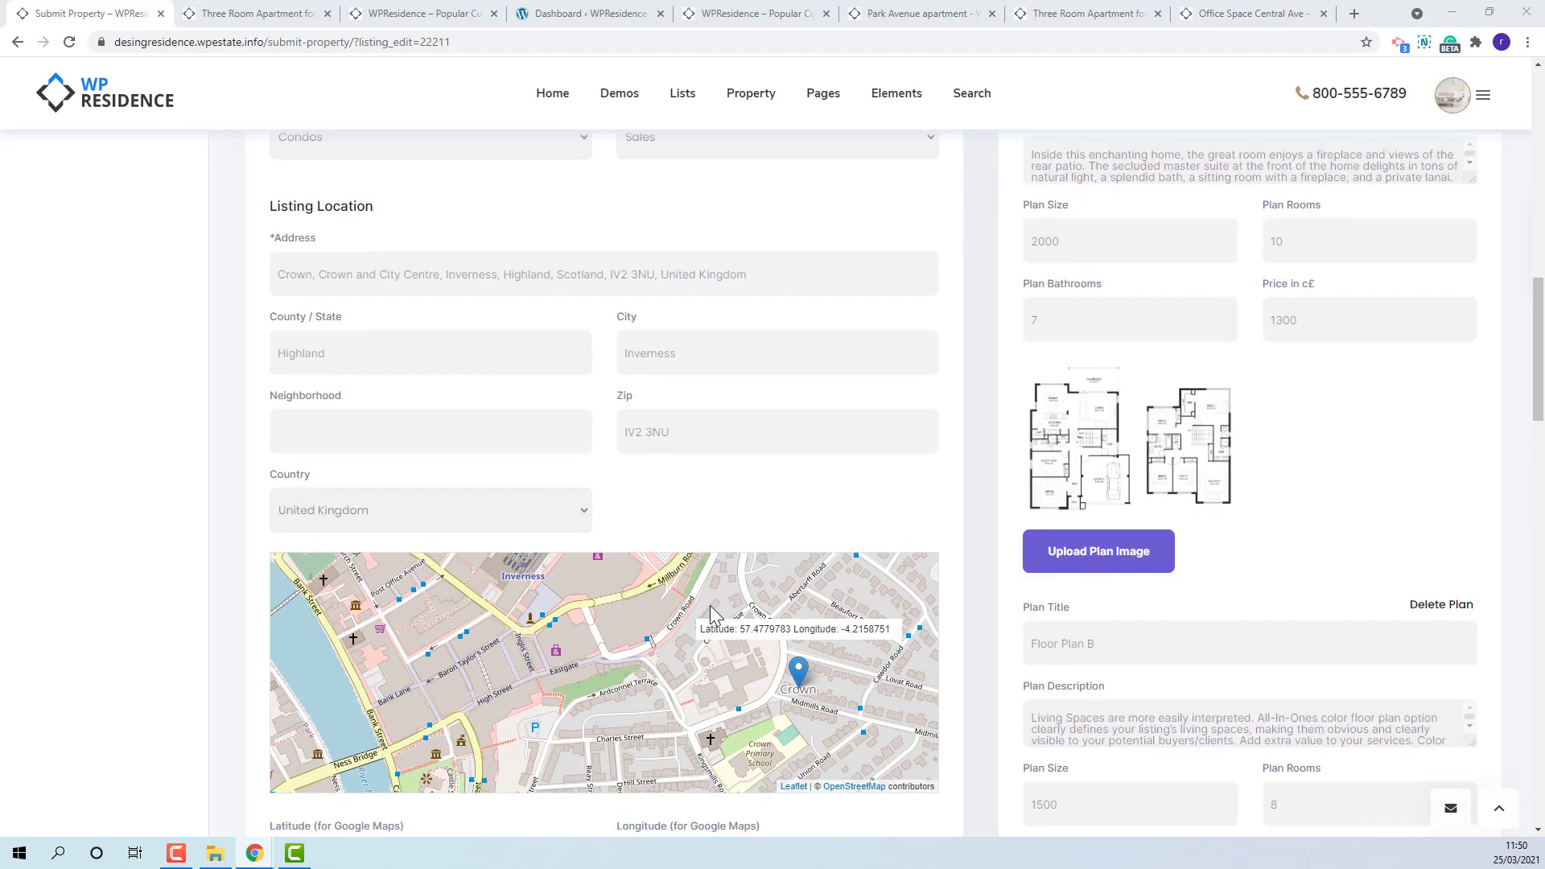
scroll(709, 605, "down", 2)
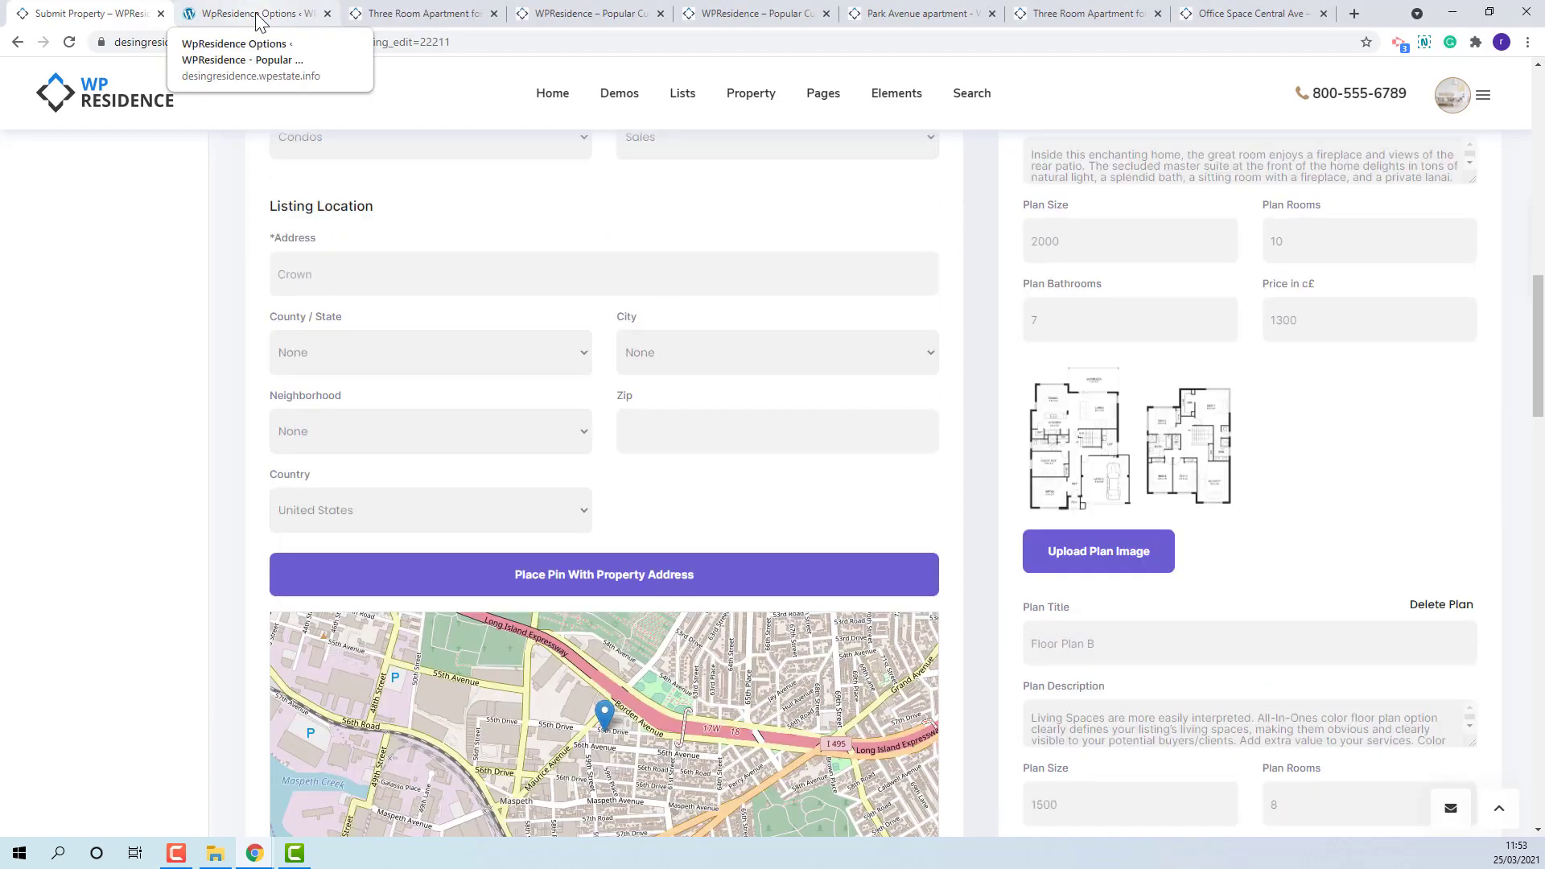
left_click(242, 14)
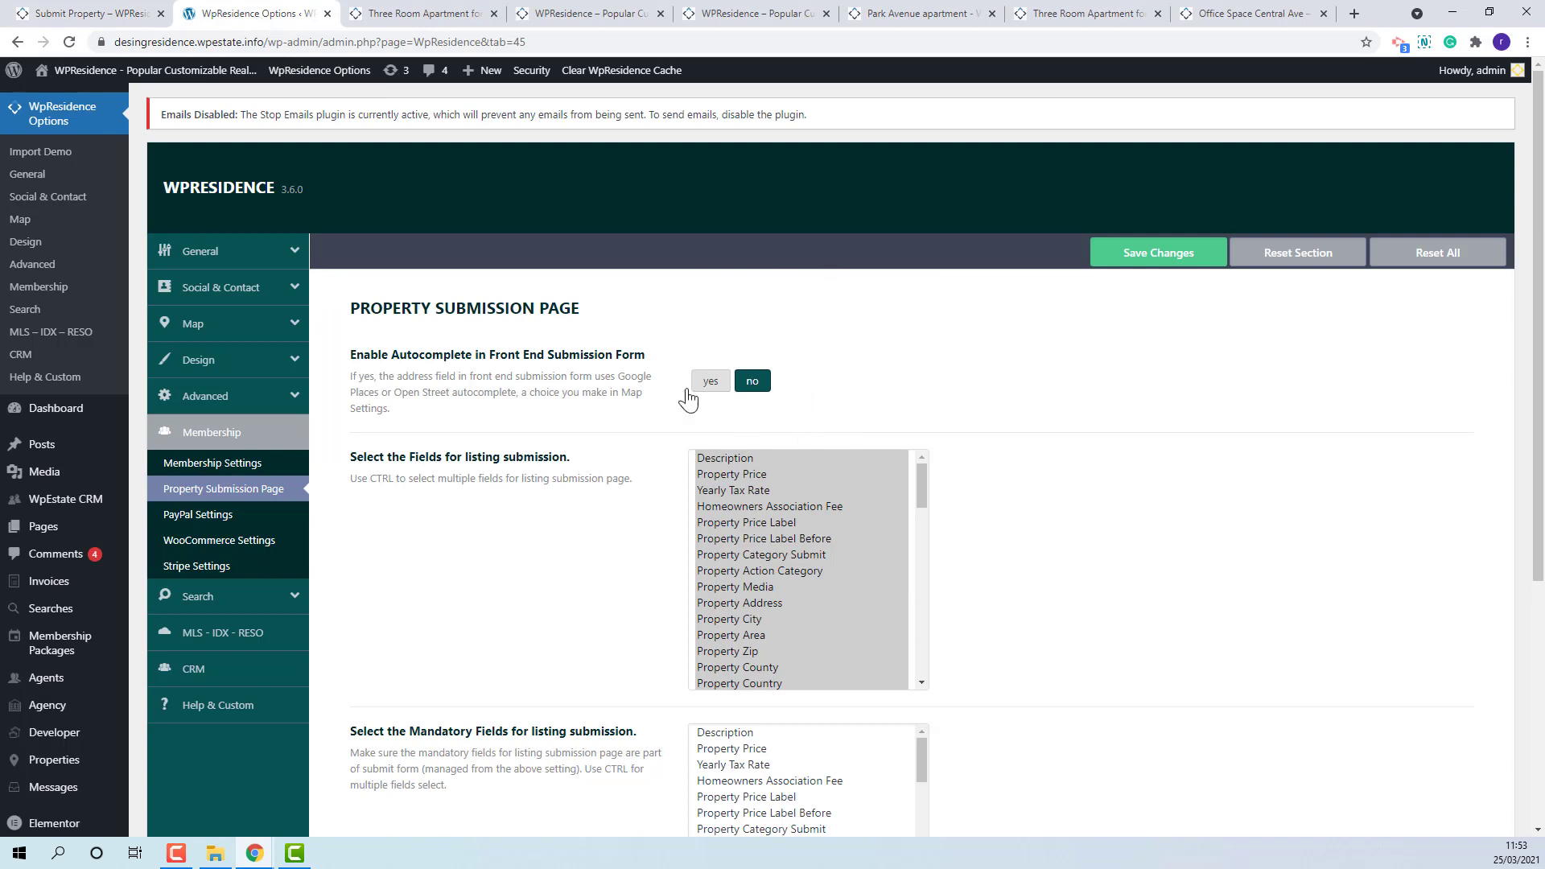
Review the submission form, then open WPResidence General Settings showing default country United States
left_click(86, 19)
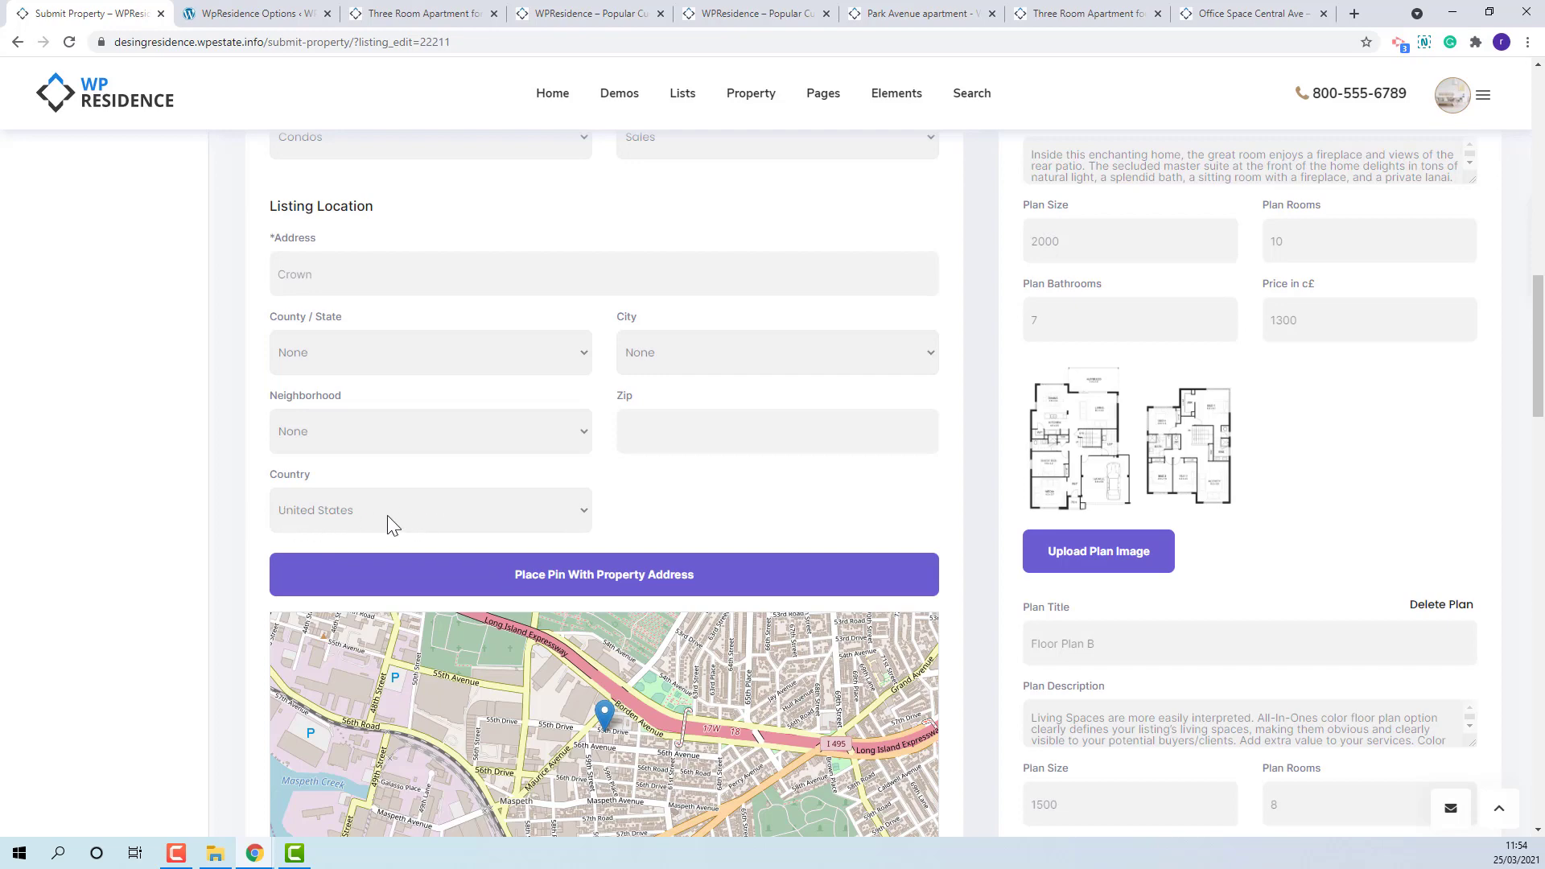
left_click(231, 16)
left_click(228, 252)
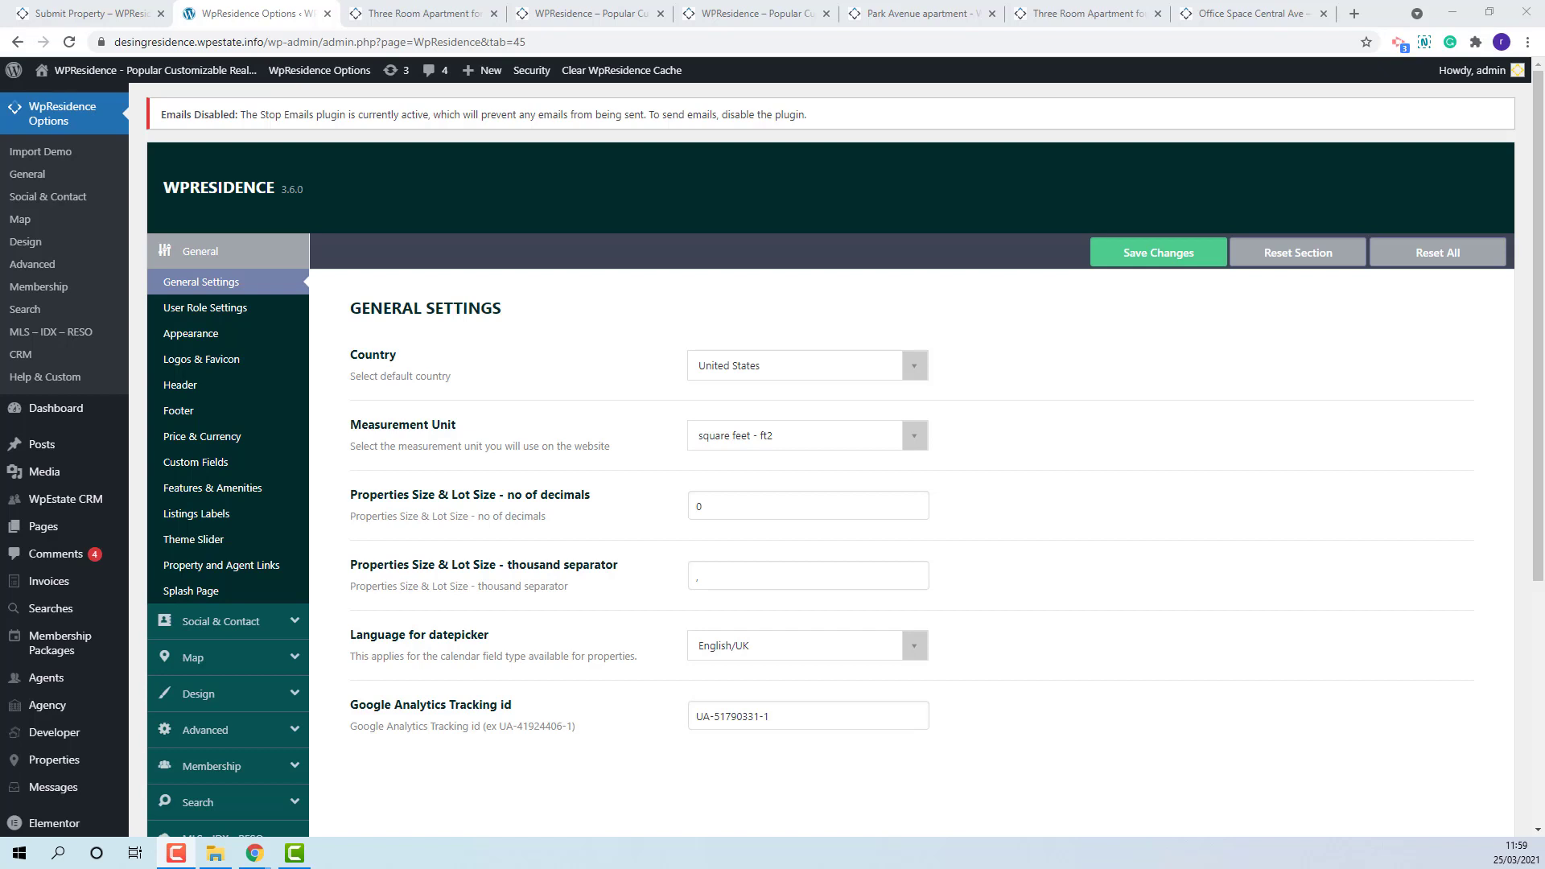
Open and close the County/State dropdown on the form, leaving it at None
left_click(94, 17)
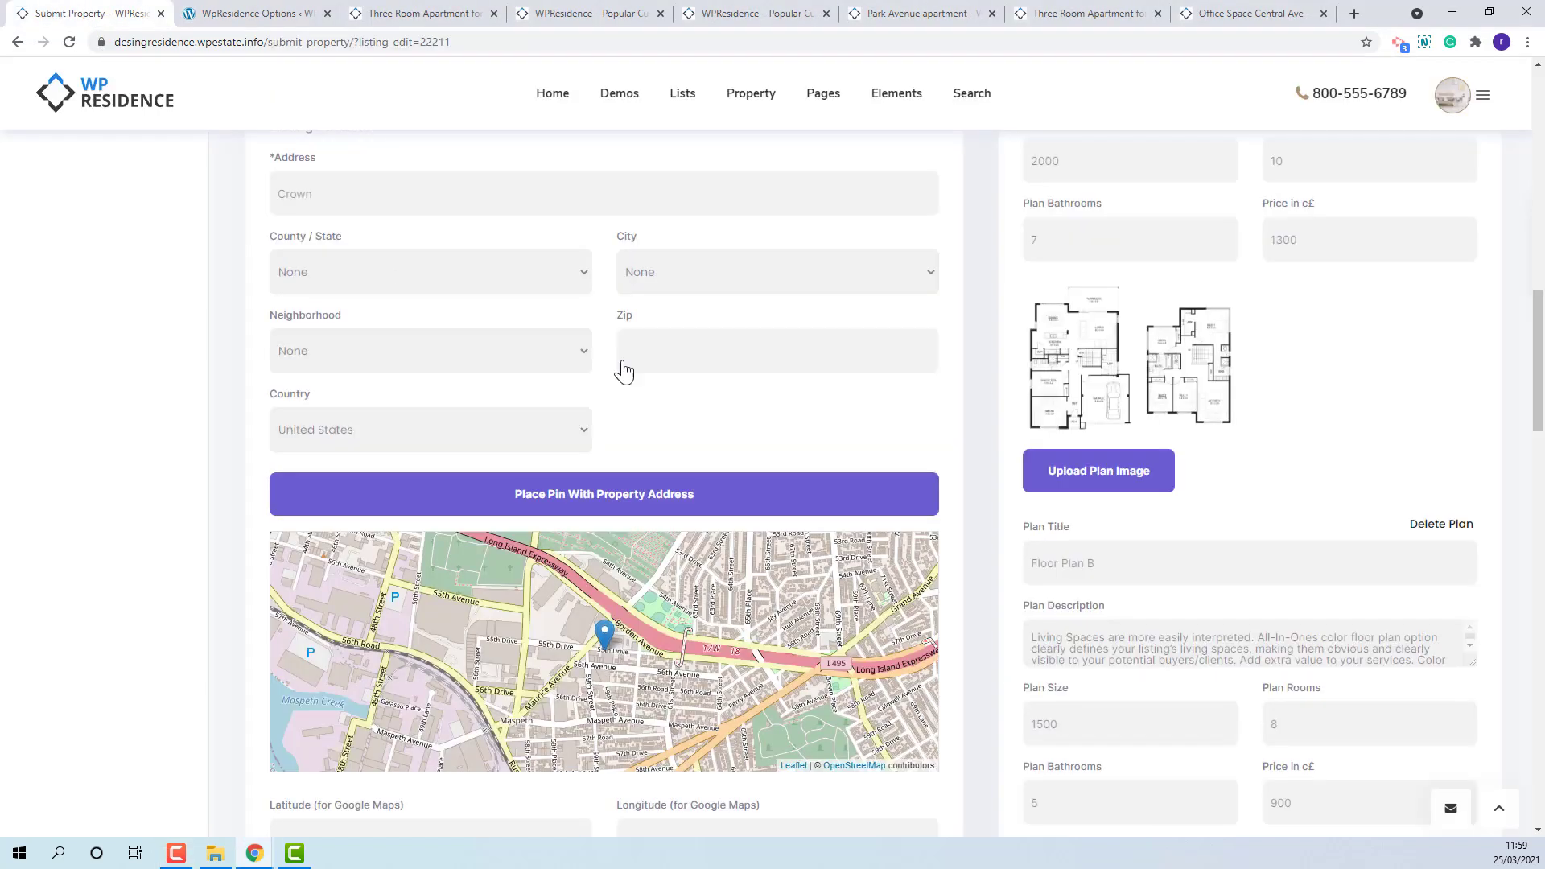
left_click(385, 270)
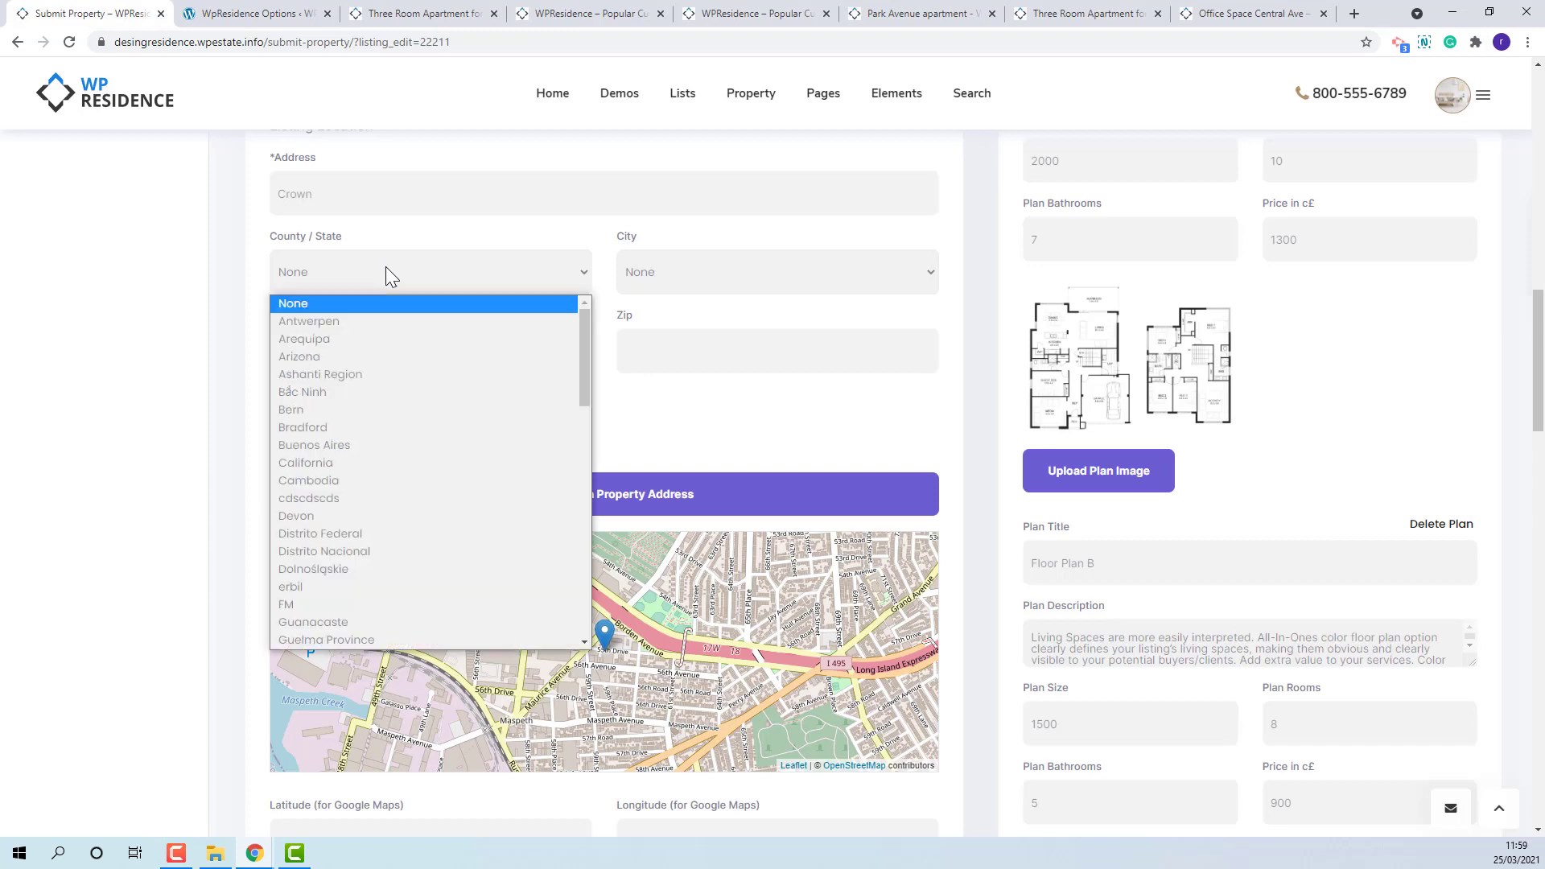
left_click(182, 411)
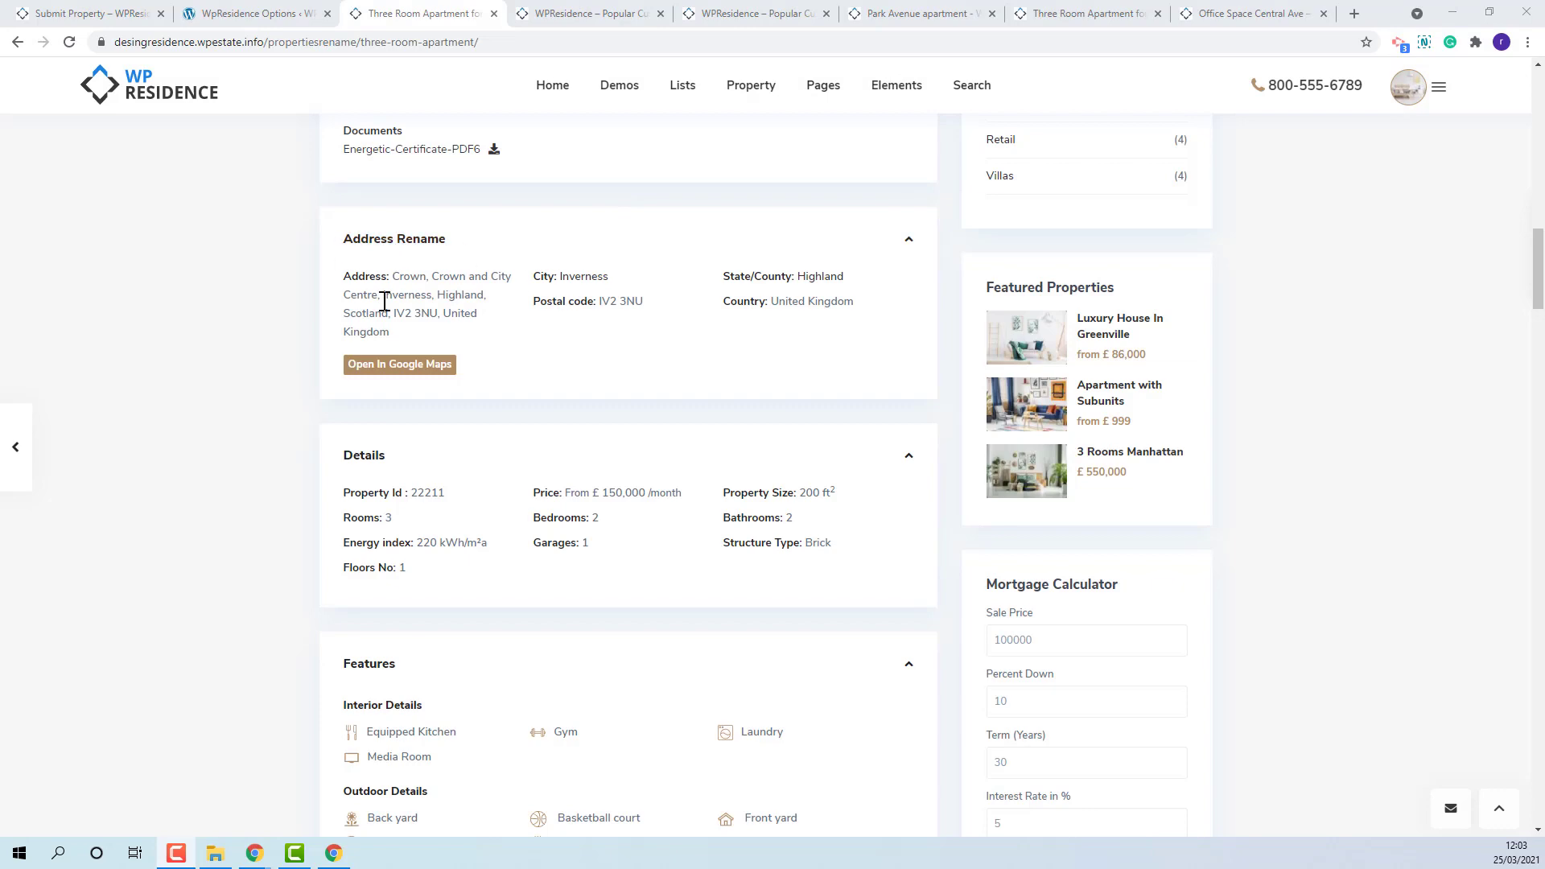
scroll(214, 483, "down", 4)
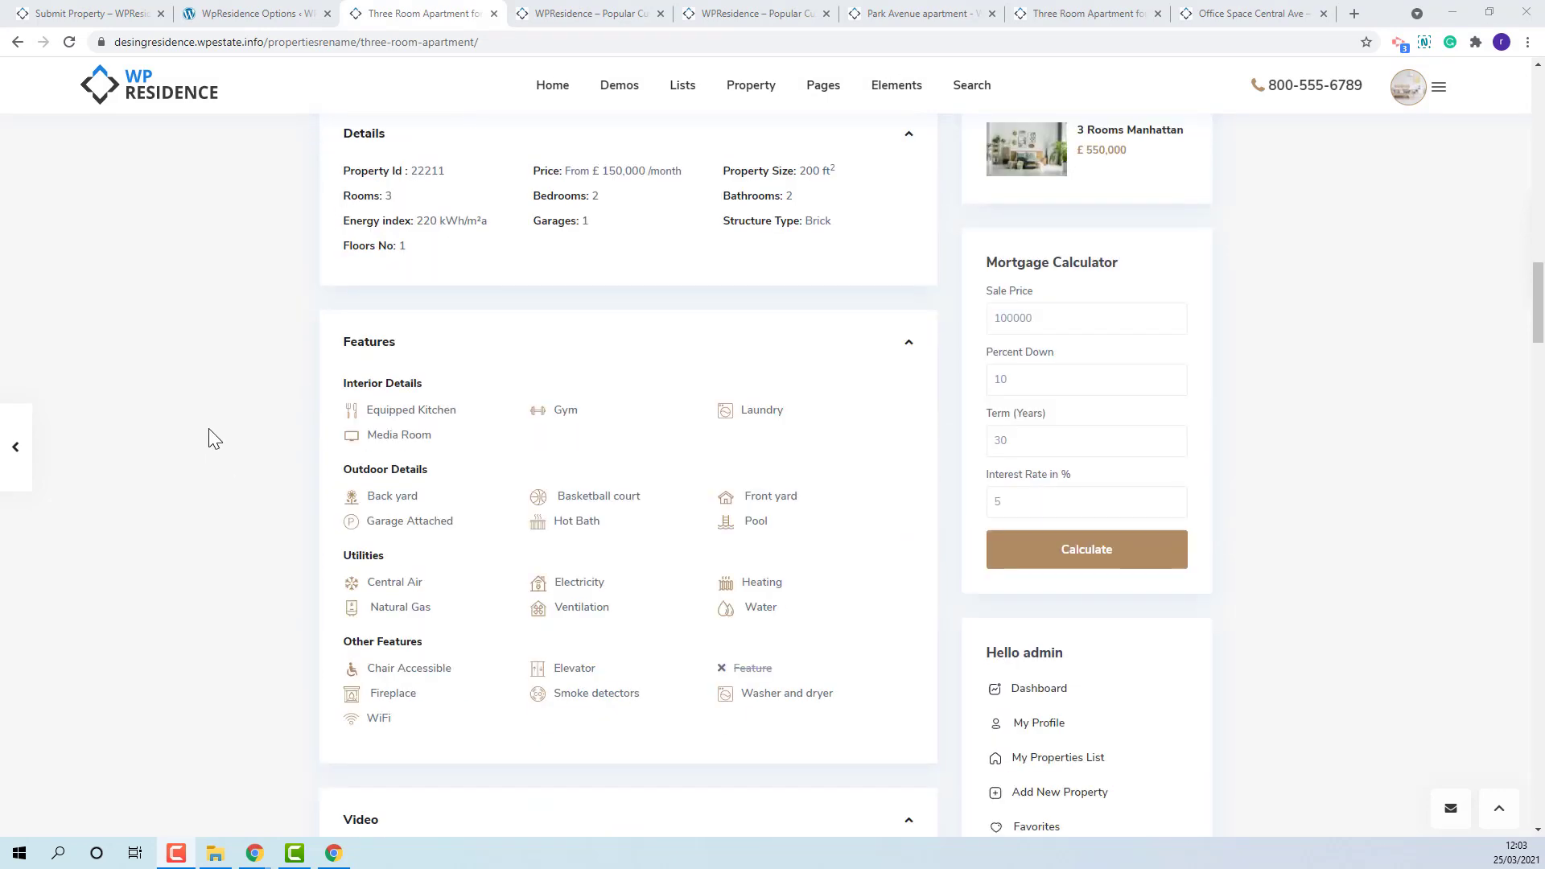
scroll(211, 439, "up", 4)
scroll(208, 428, "down", 14)
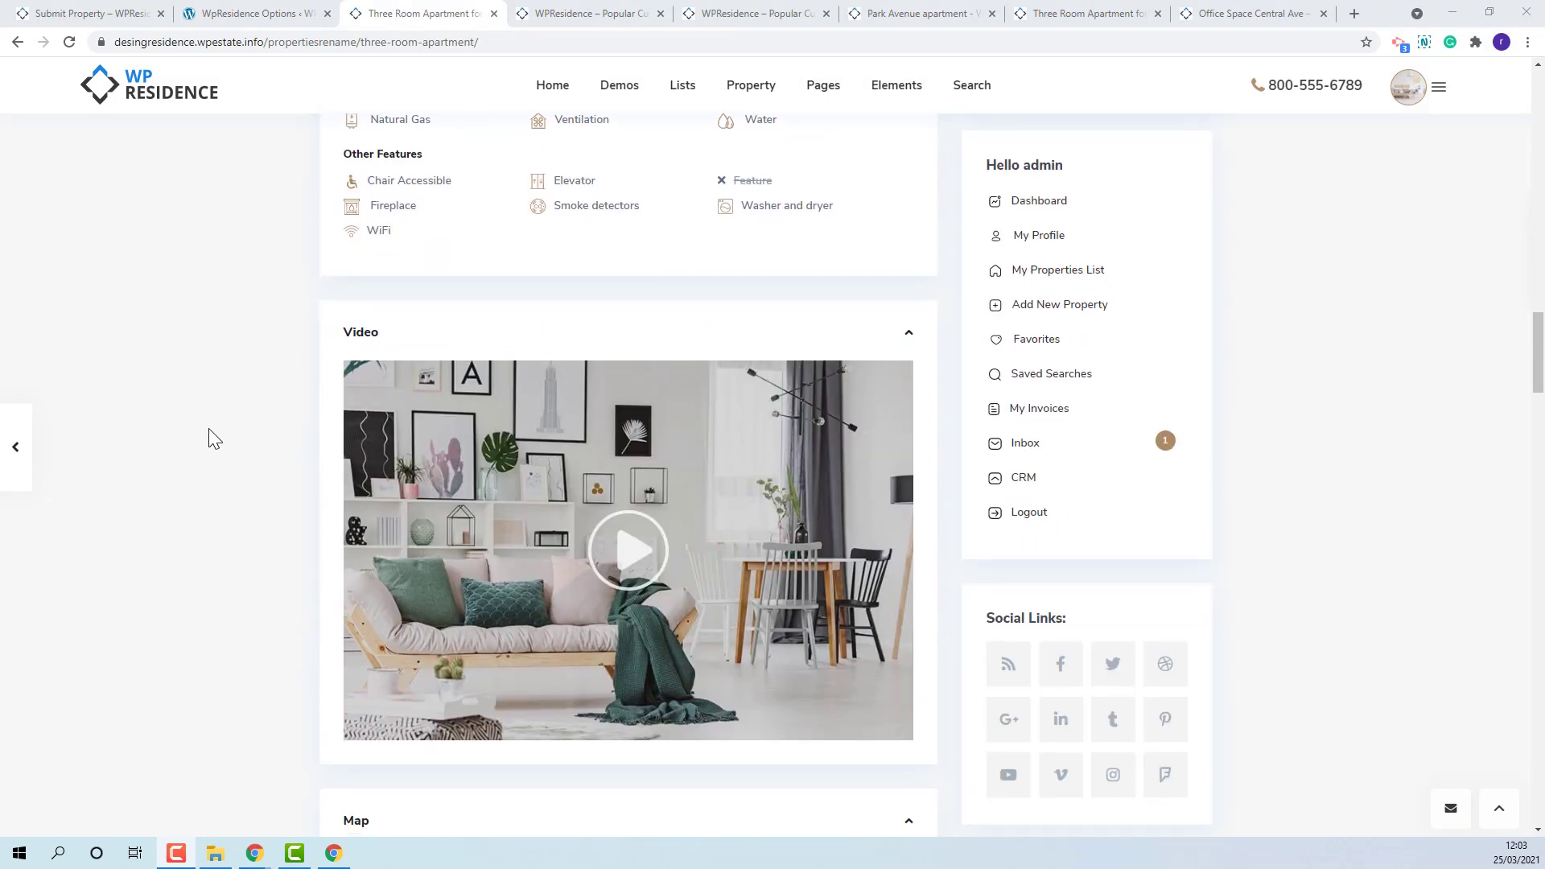
scroll(209, 438, "down", 3)
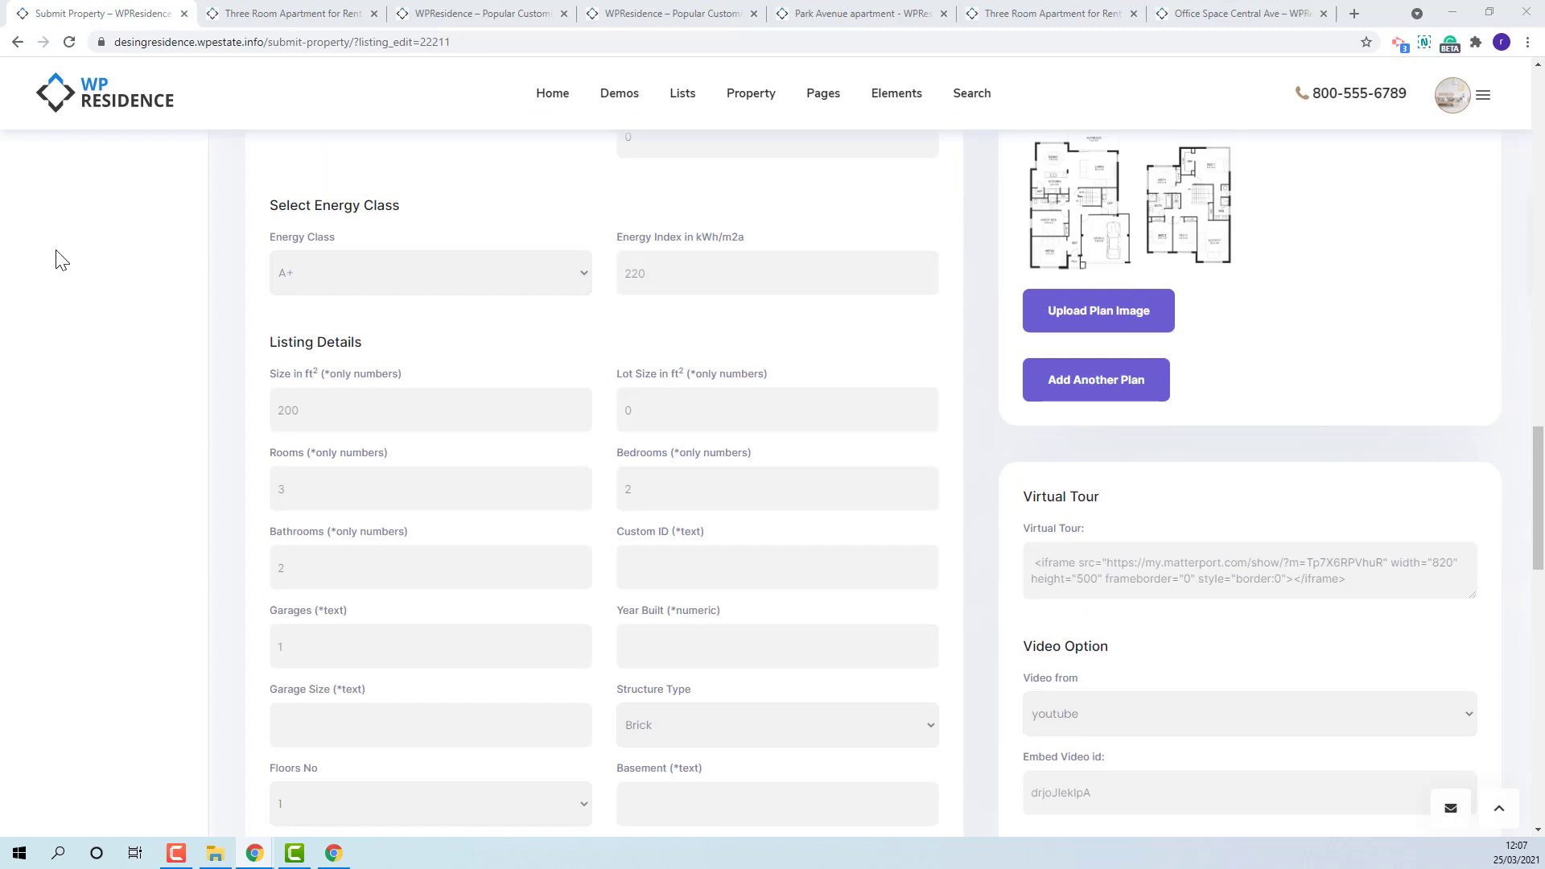
Confirm energy class A+ and energy index 220 against the property page's energy bar
left_click(344, 274)
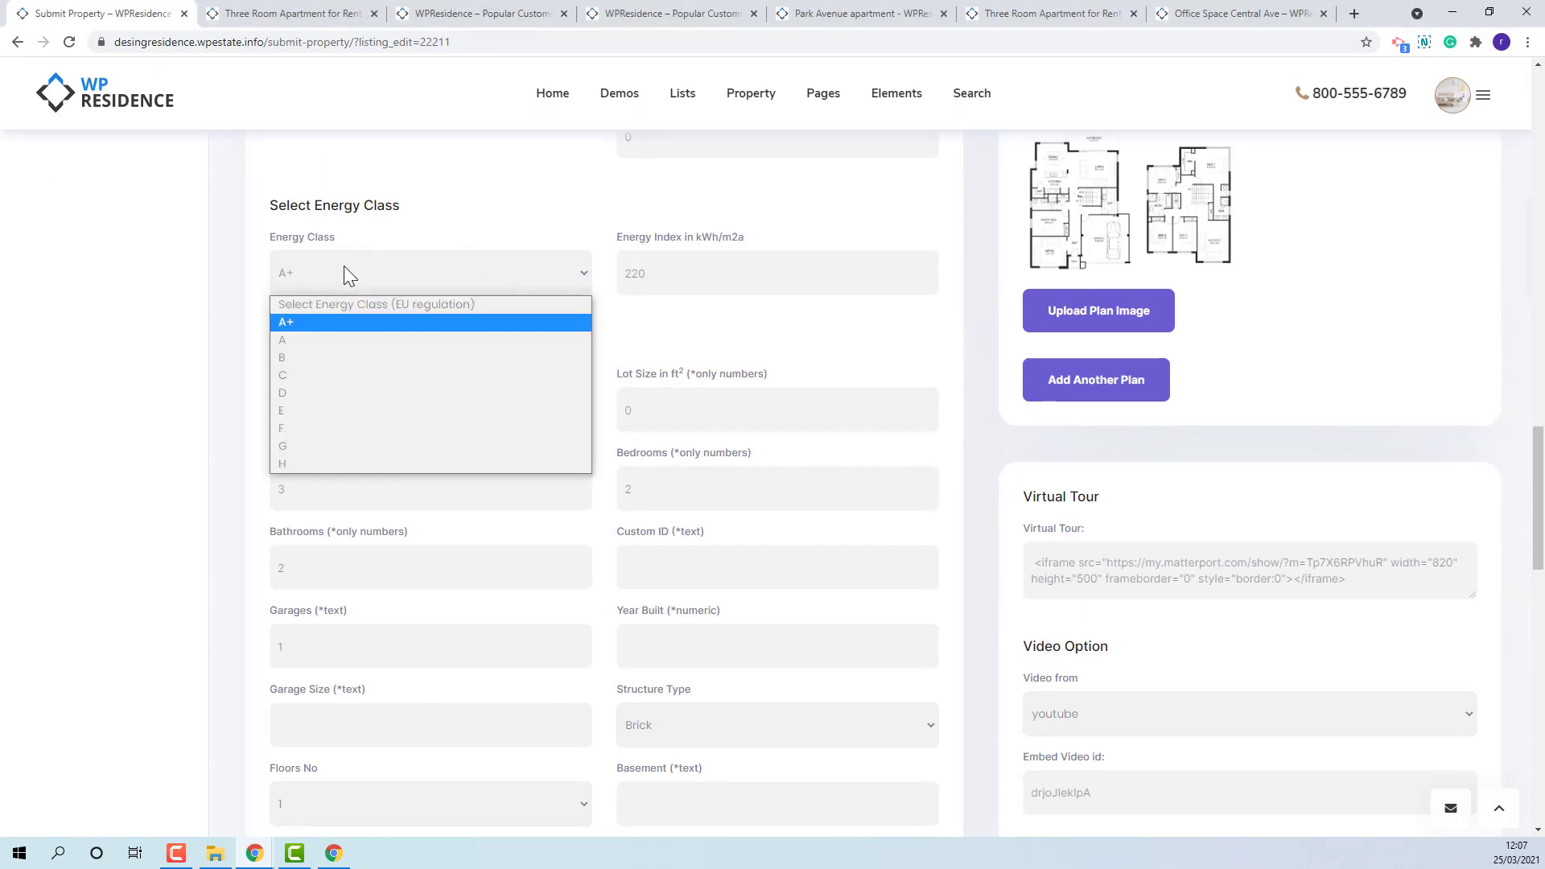
left_click(776, 276)
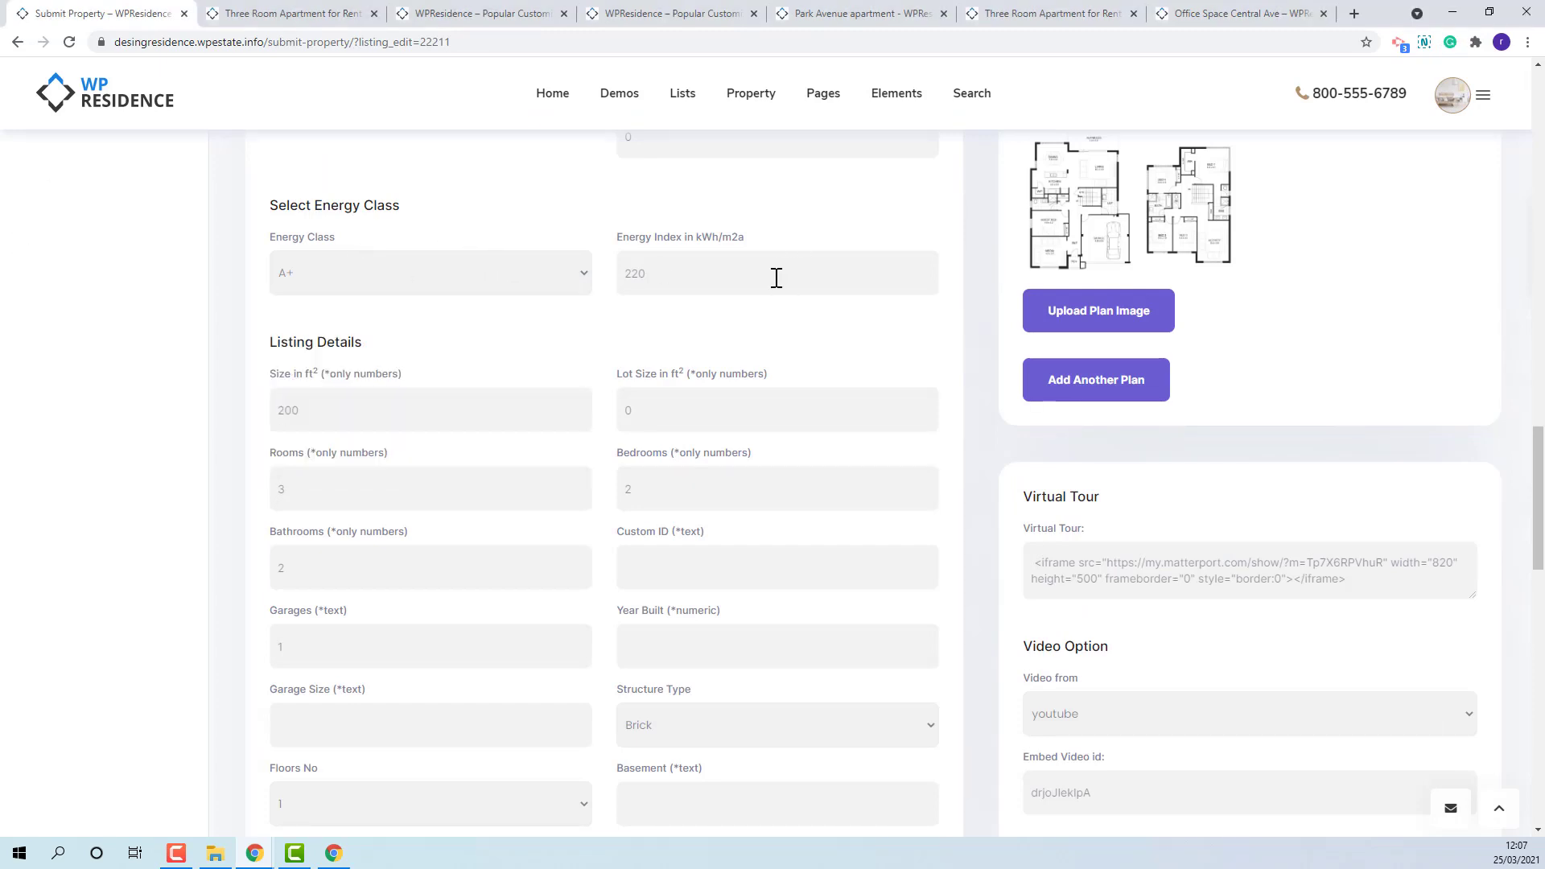
left_click(775, 276)
left_click(256, 11)
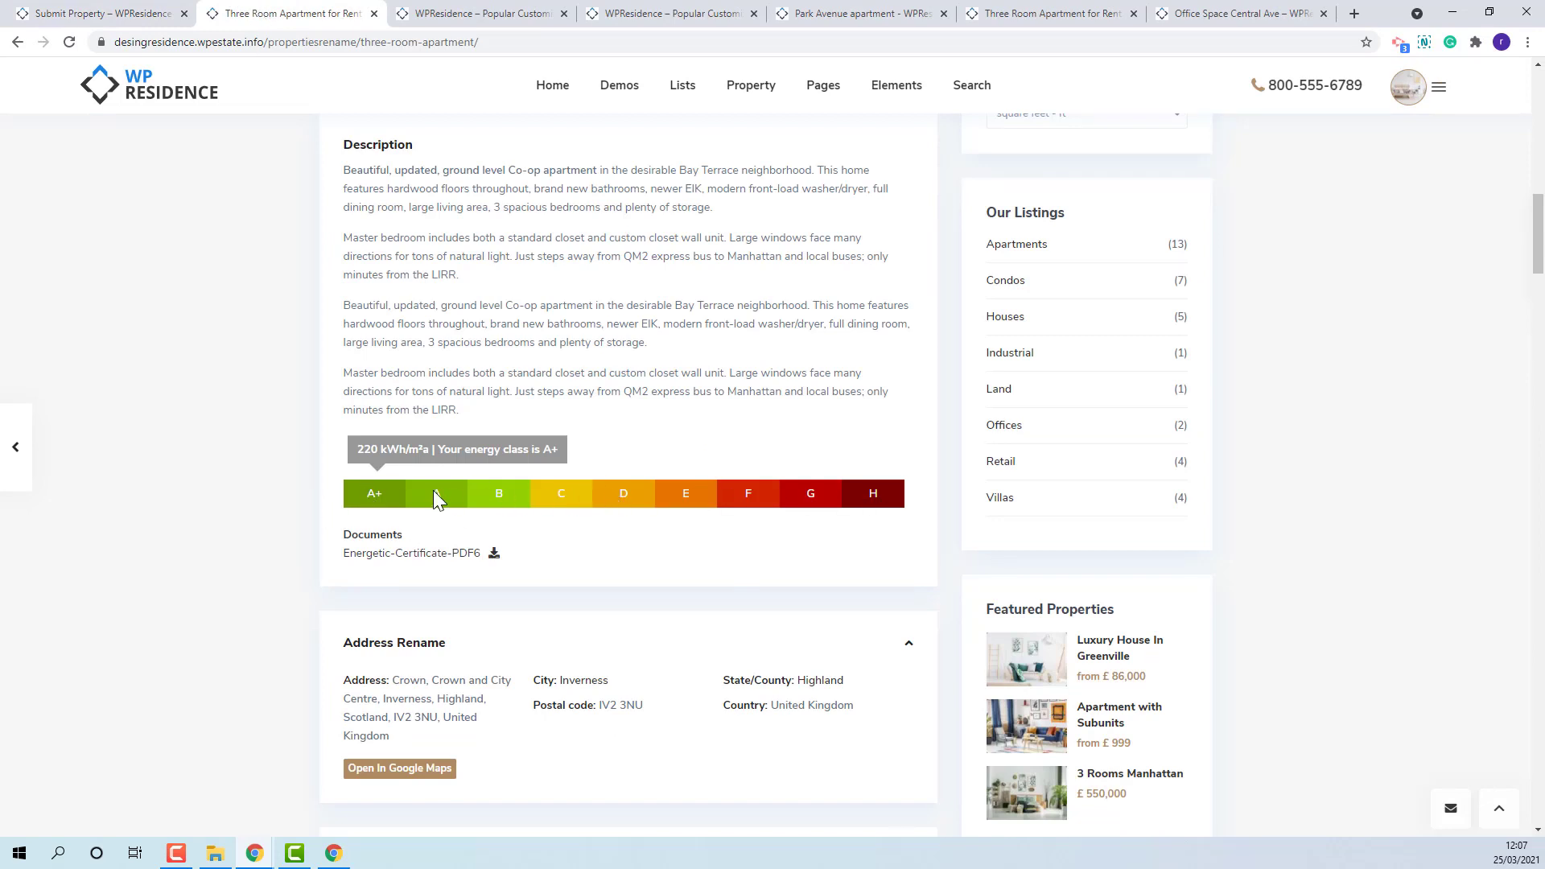
left_click(103, 13)
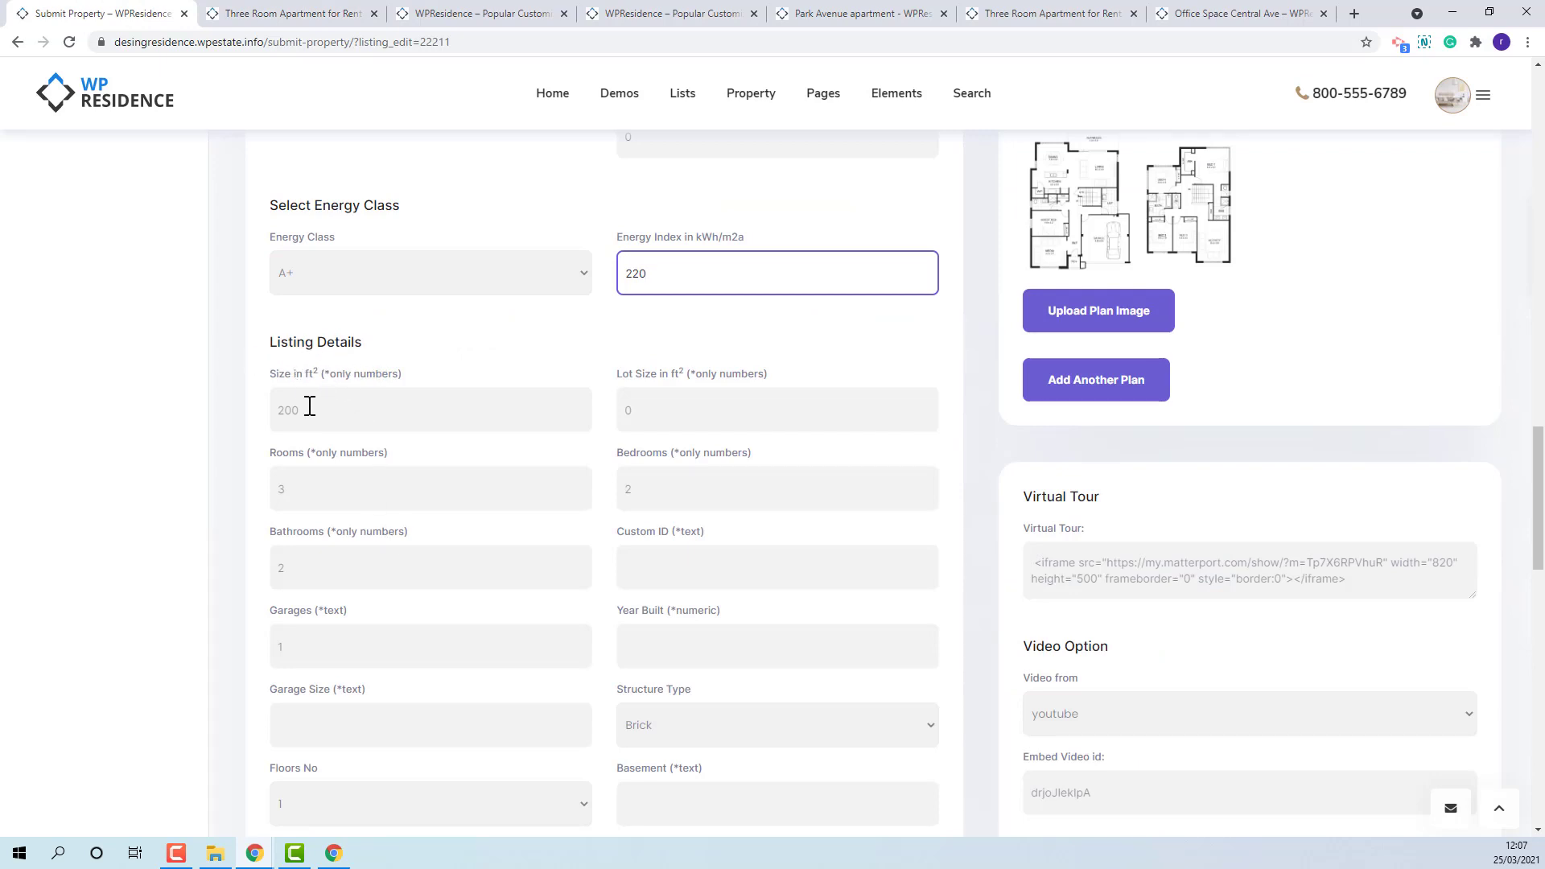
scroll(644, 539, "down", 4)
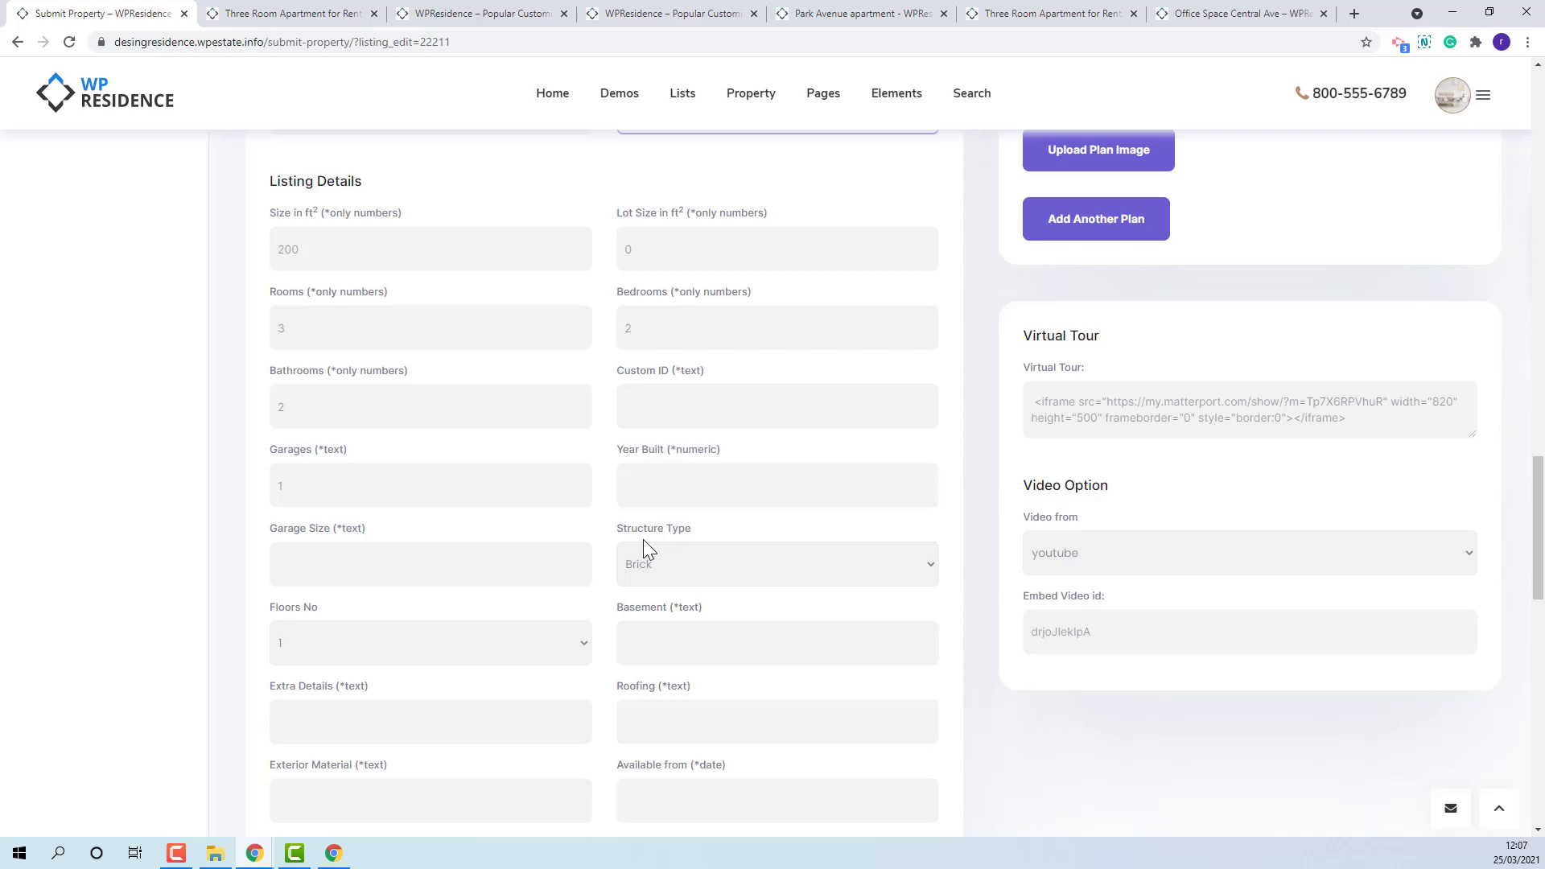
scroll(644, 540, "down", 1)
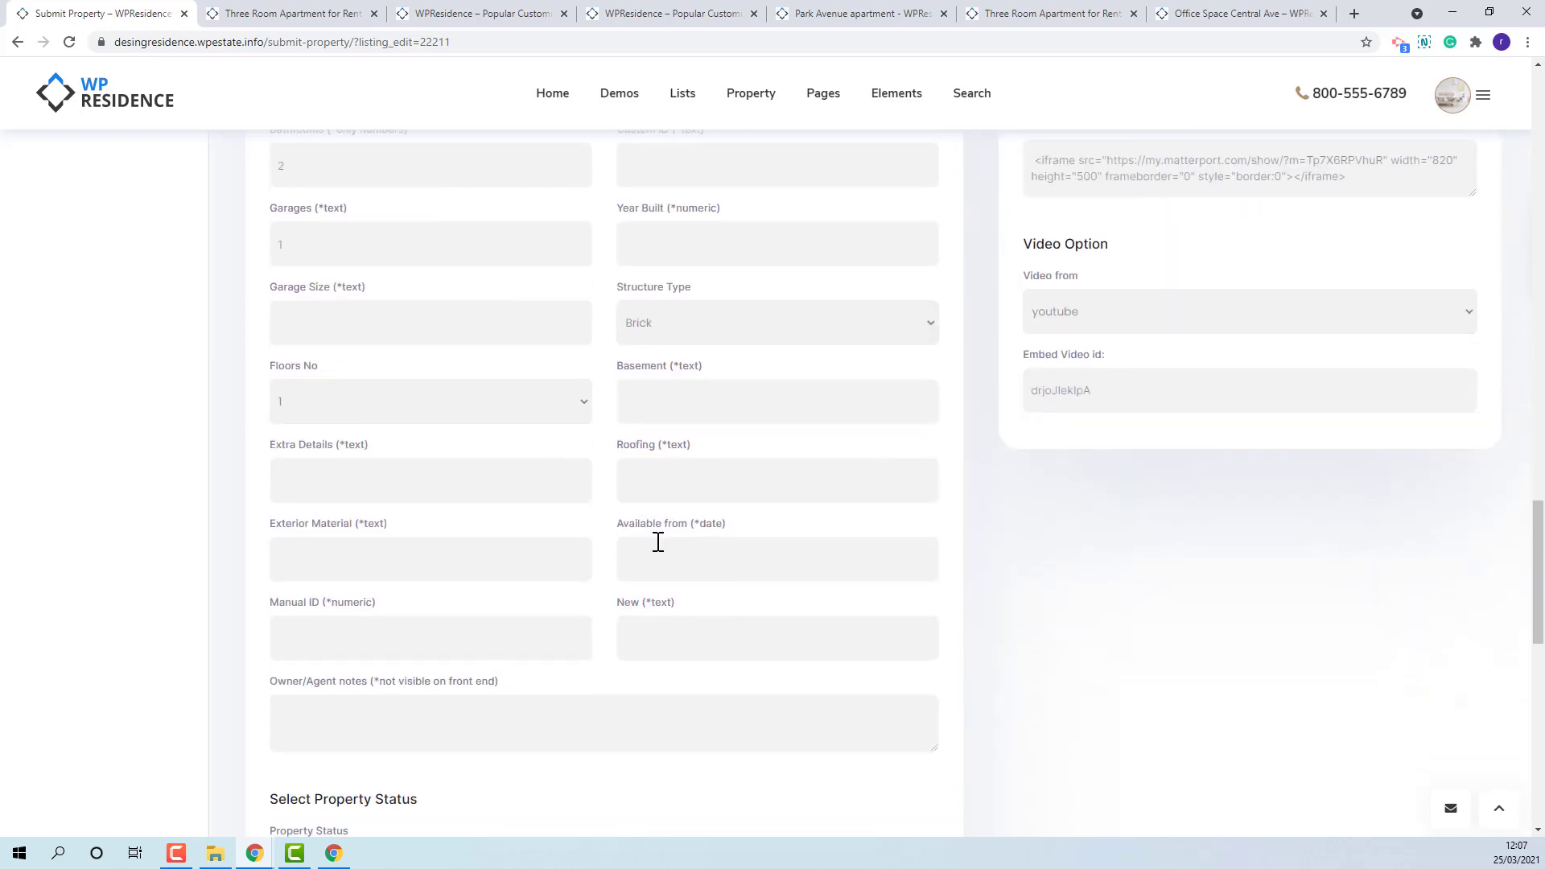
left_click(265, 16)
scroll(662, 492, "down", 4)
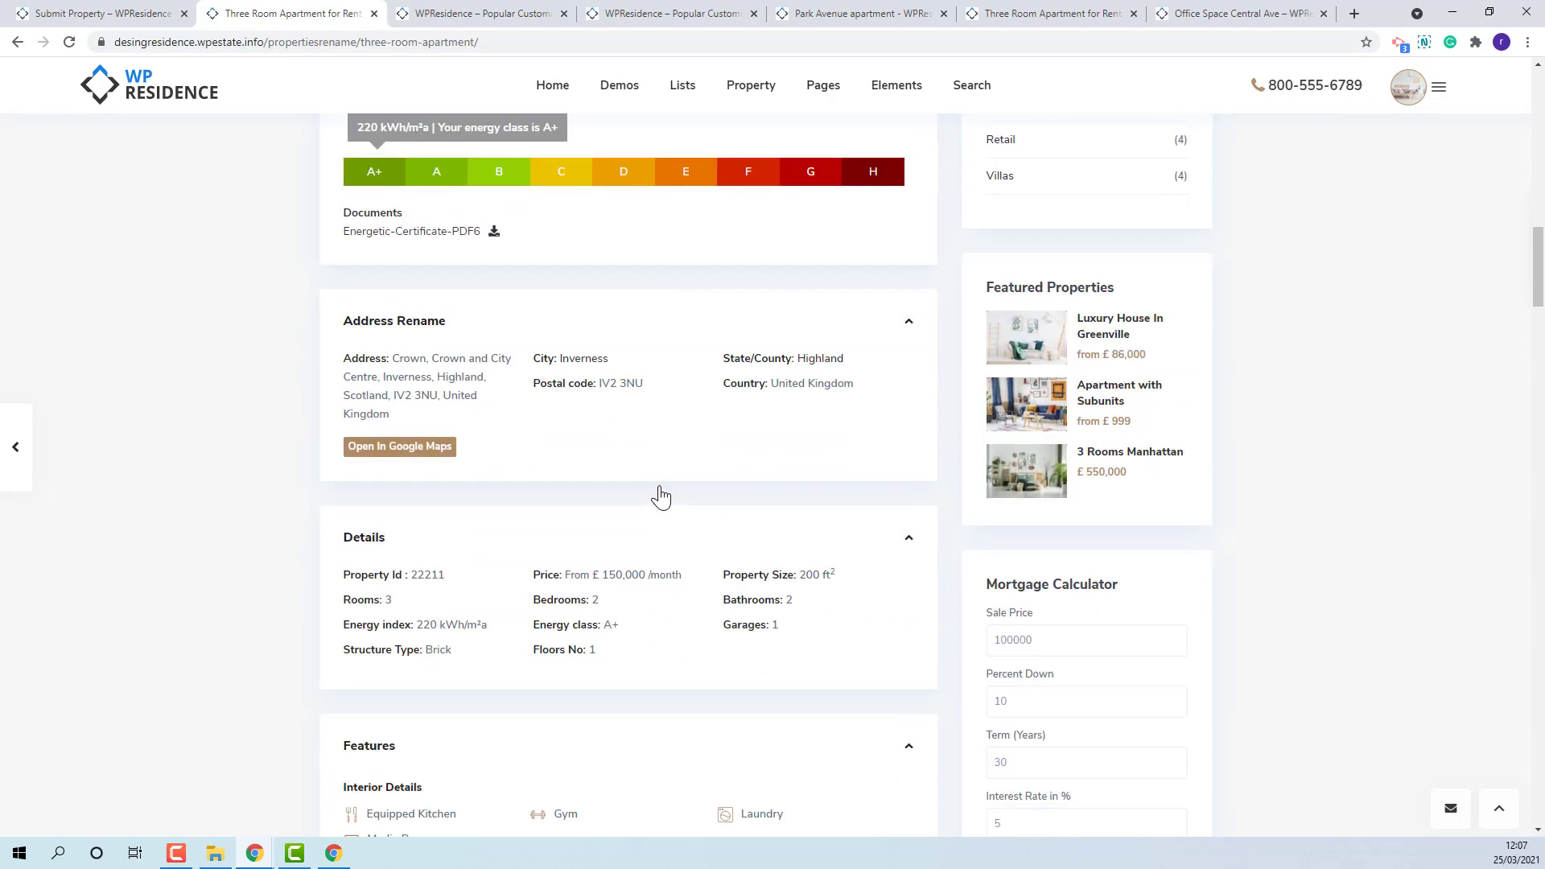
scroll(660, 496, "down", 2)
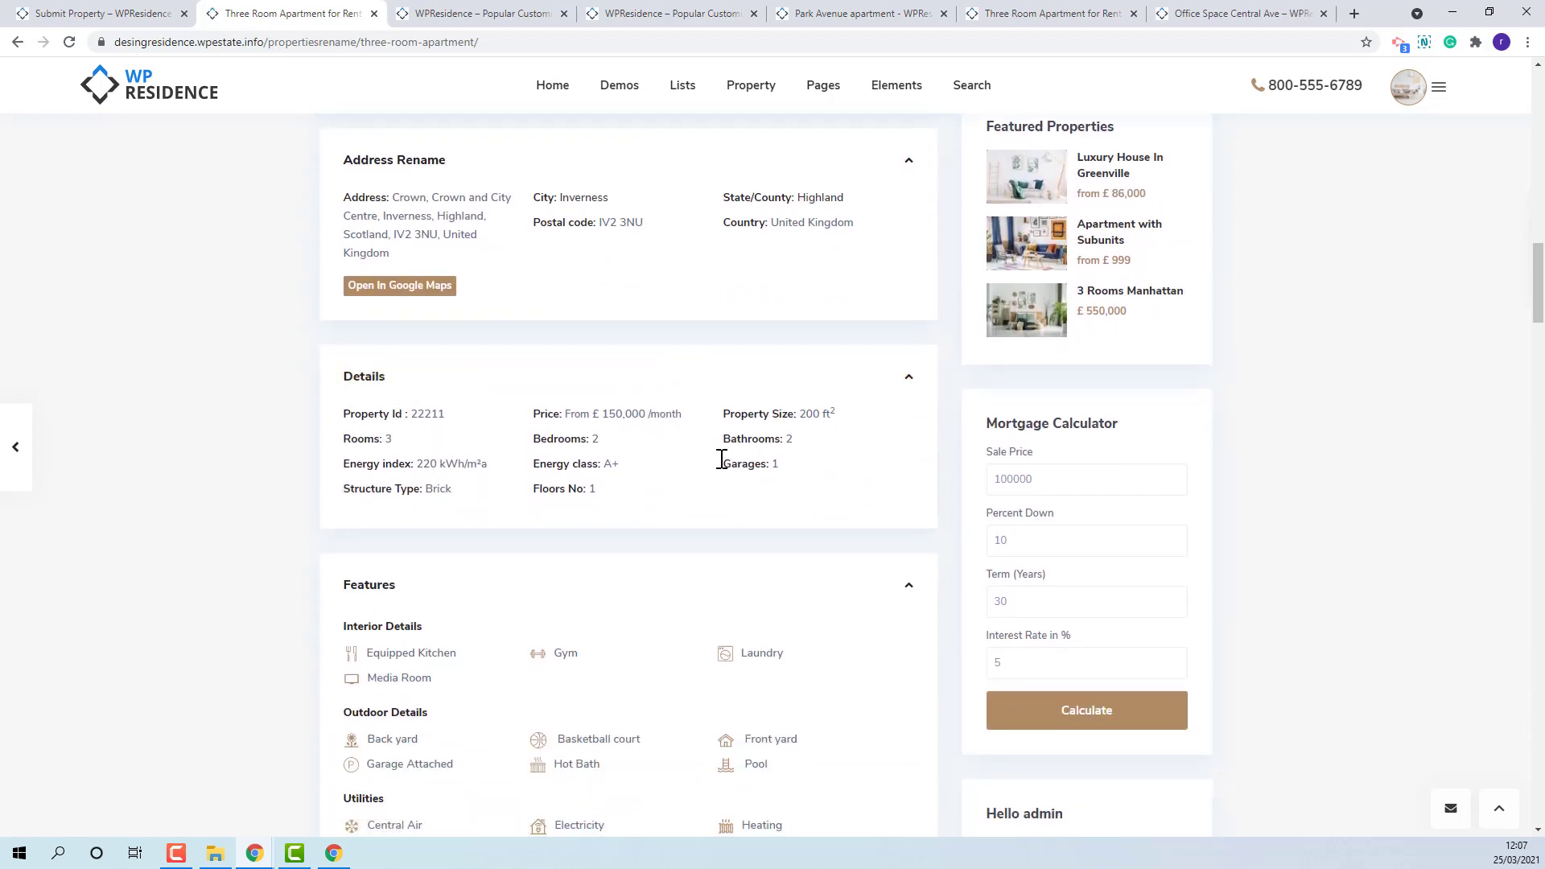
left_click(118, 23)
scroll(266, 535, "down", 2)
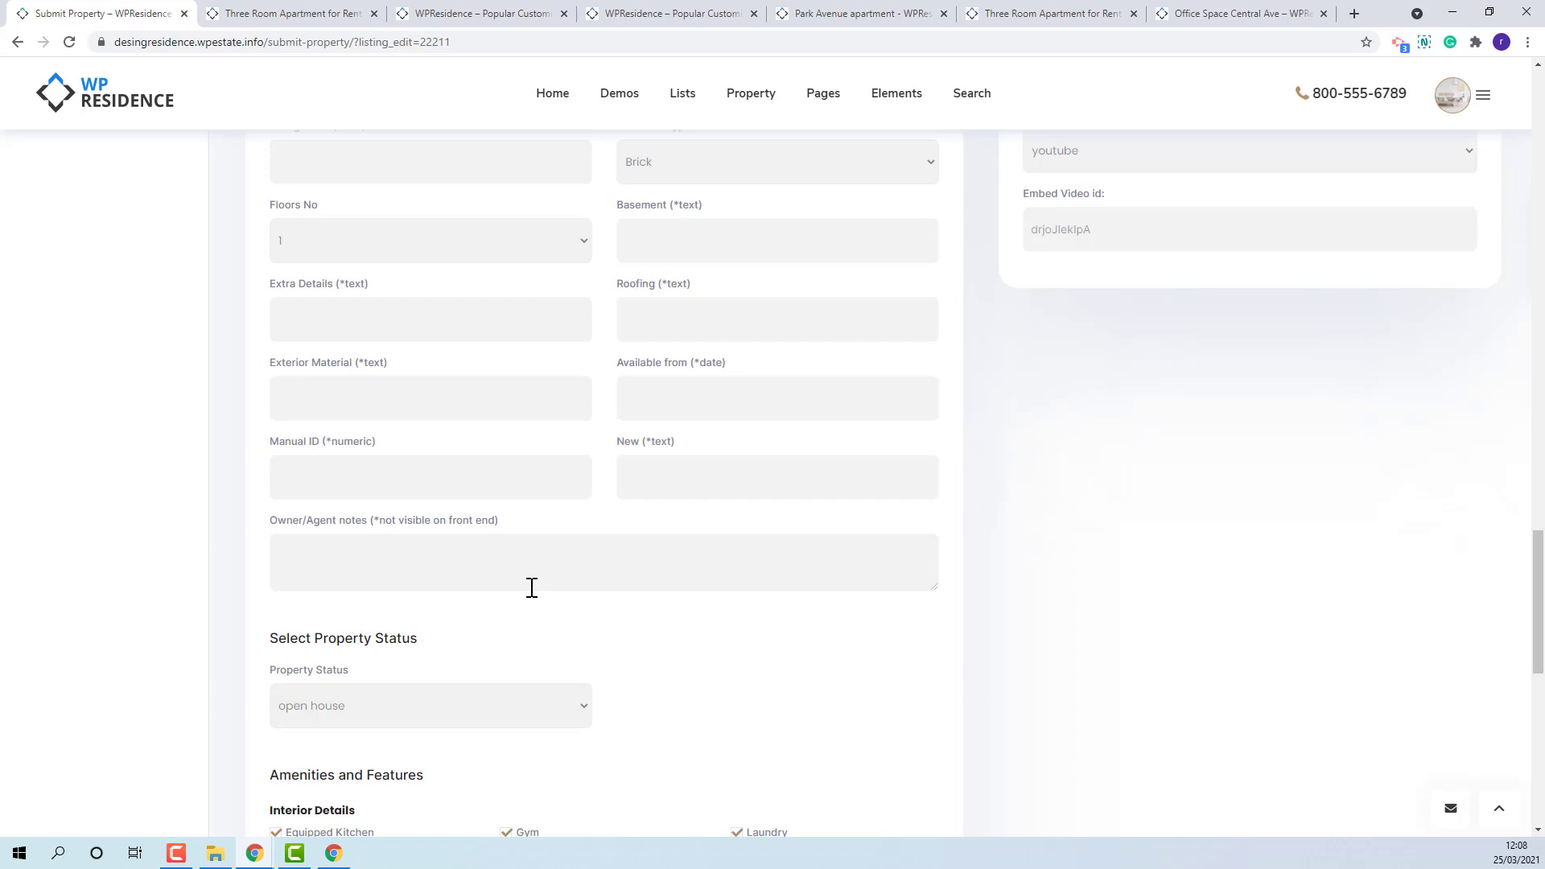
Check the property status choices and the Park Avenue demo listing, then return to the form
scroll(532, 587, "down", 2)
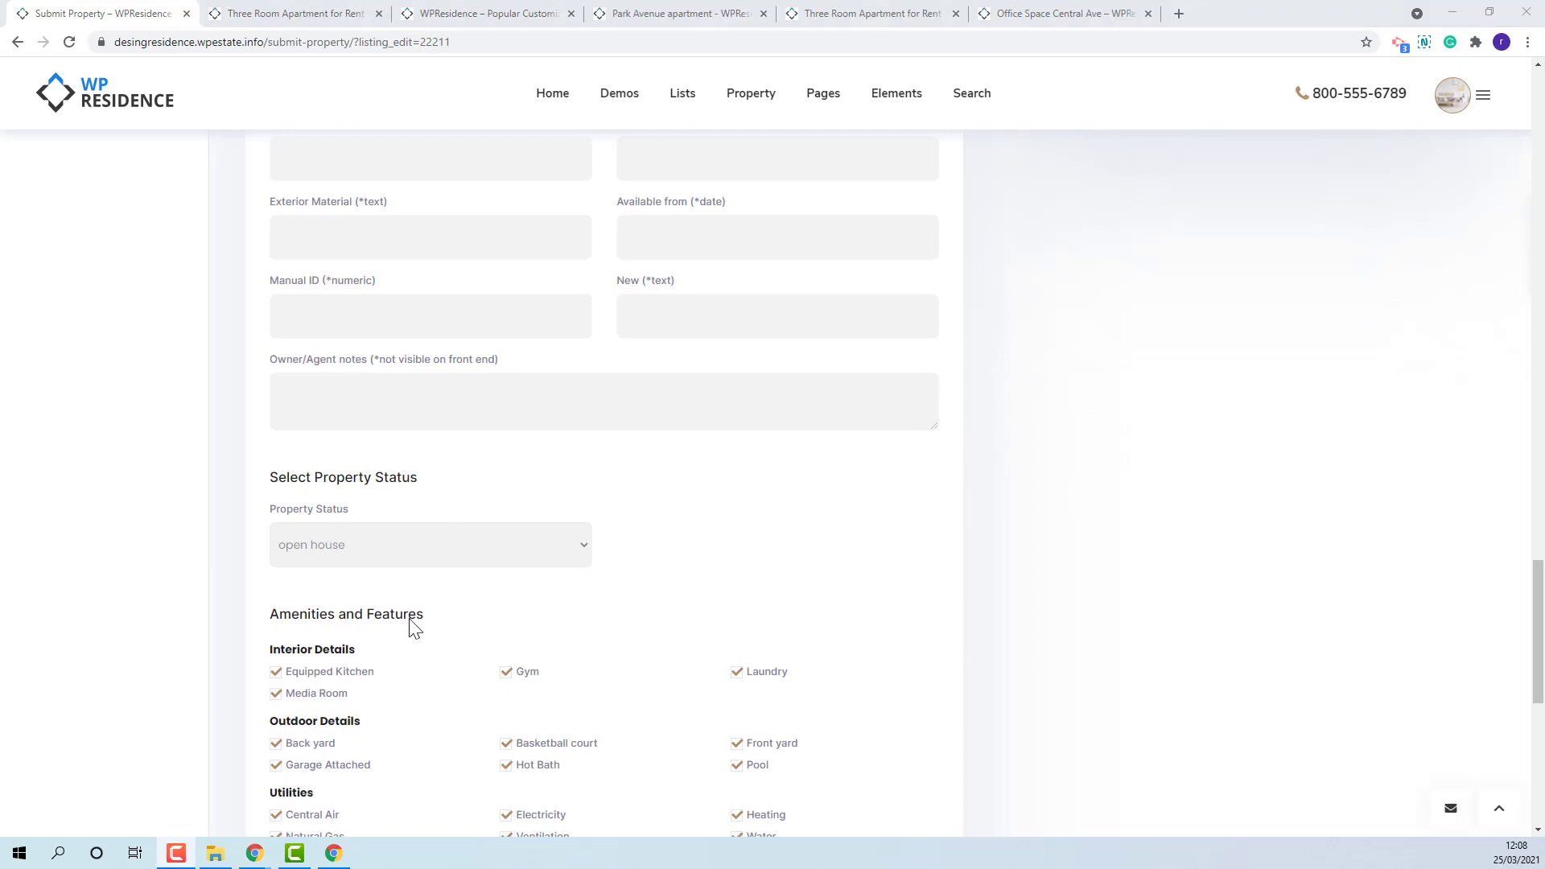
left_click(377, 547)
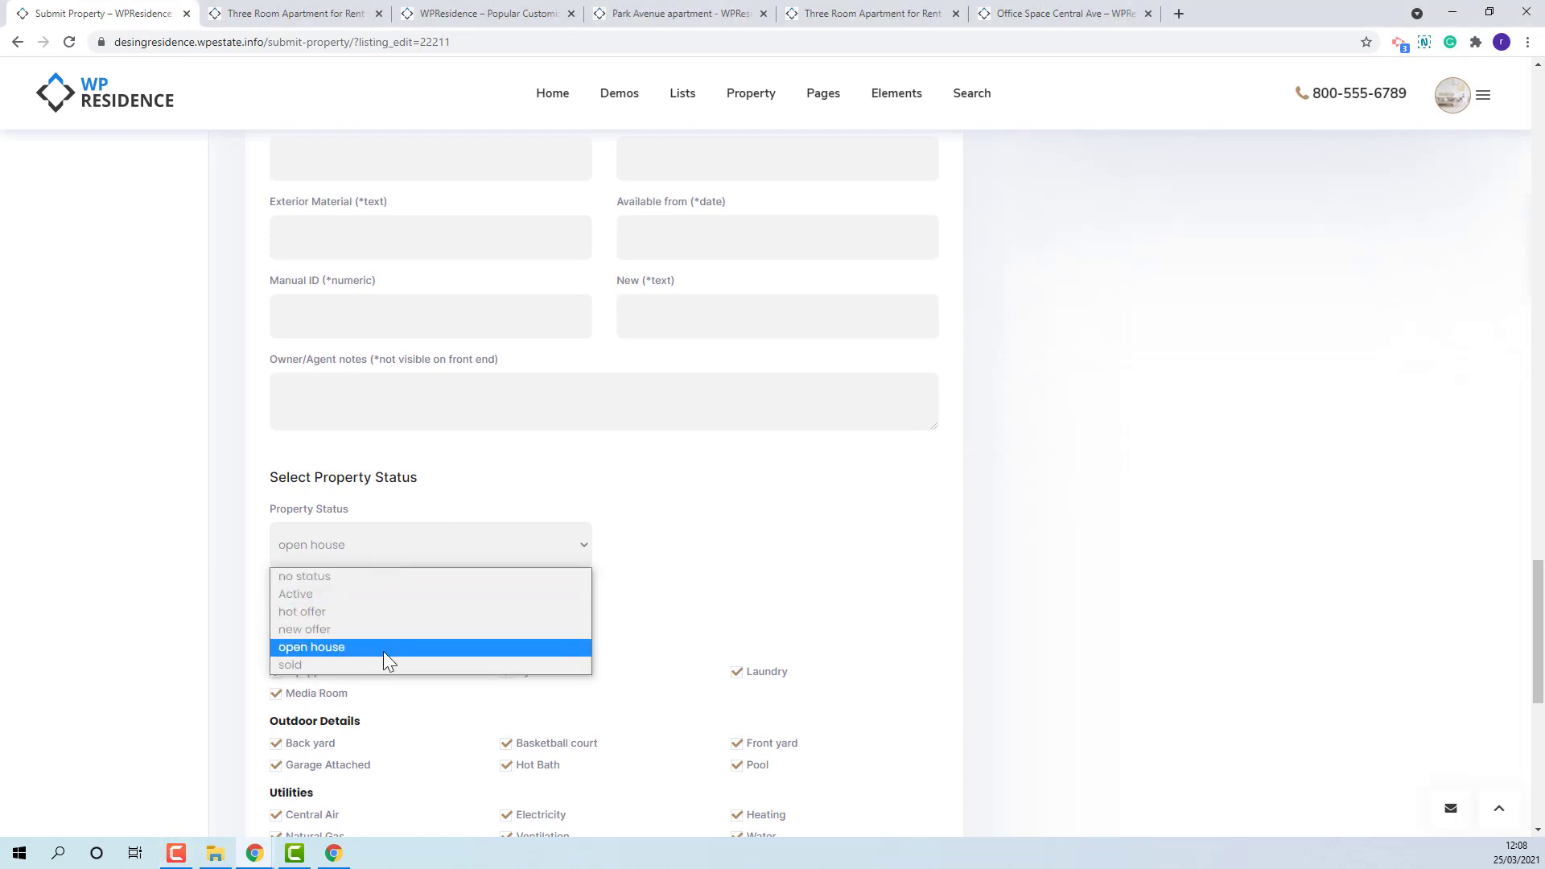
left_click(488, 14)
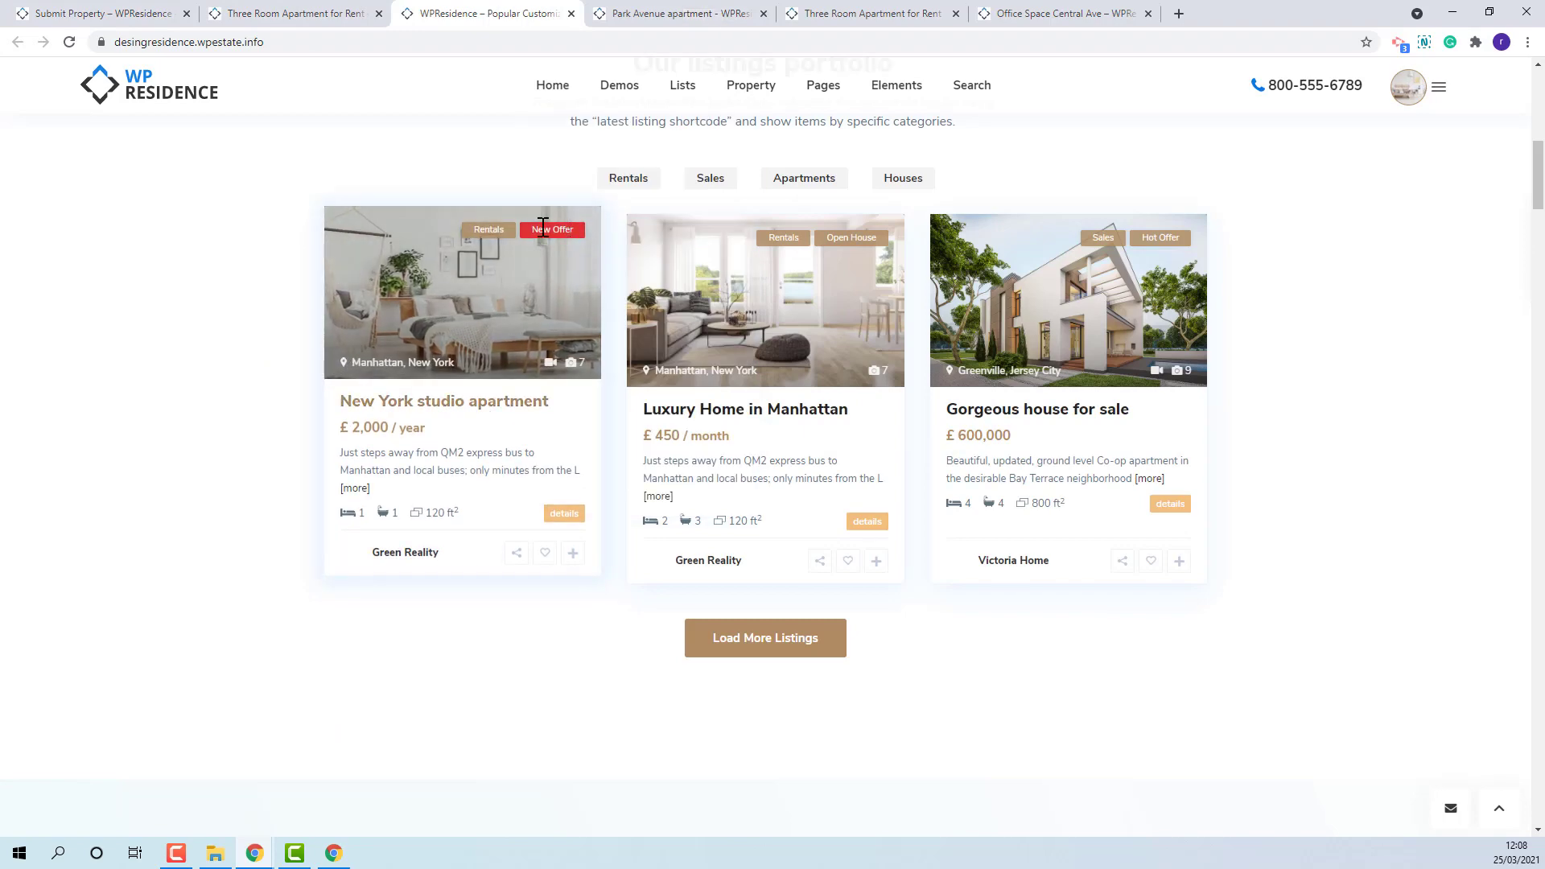
left_click(664, 15)
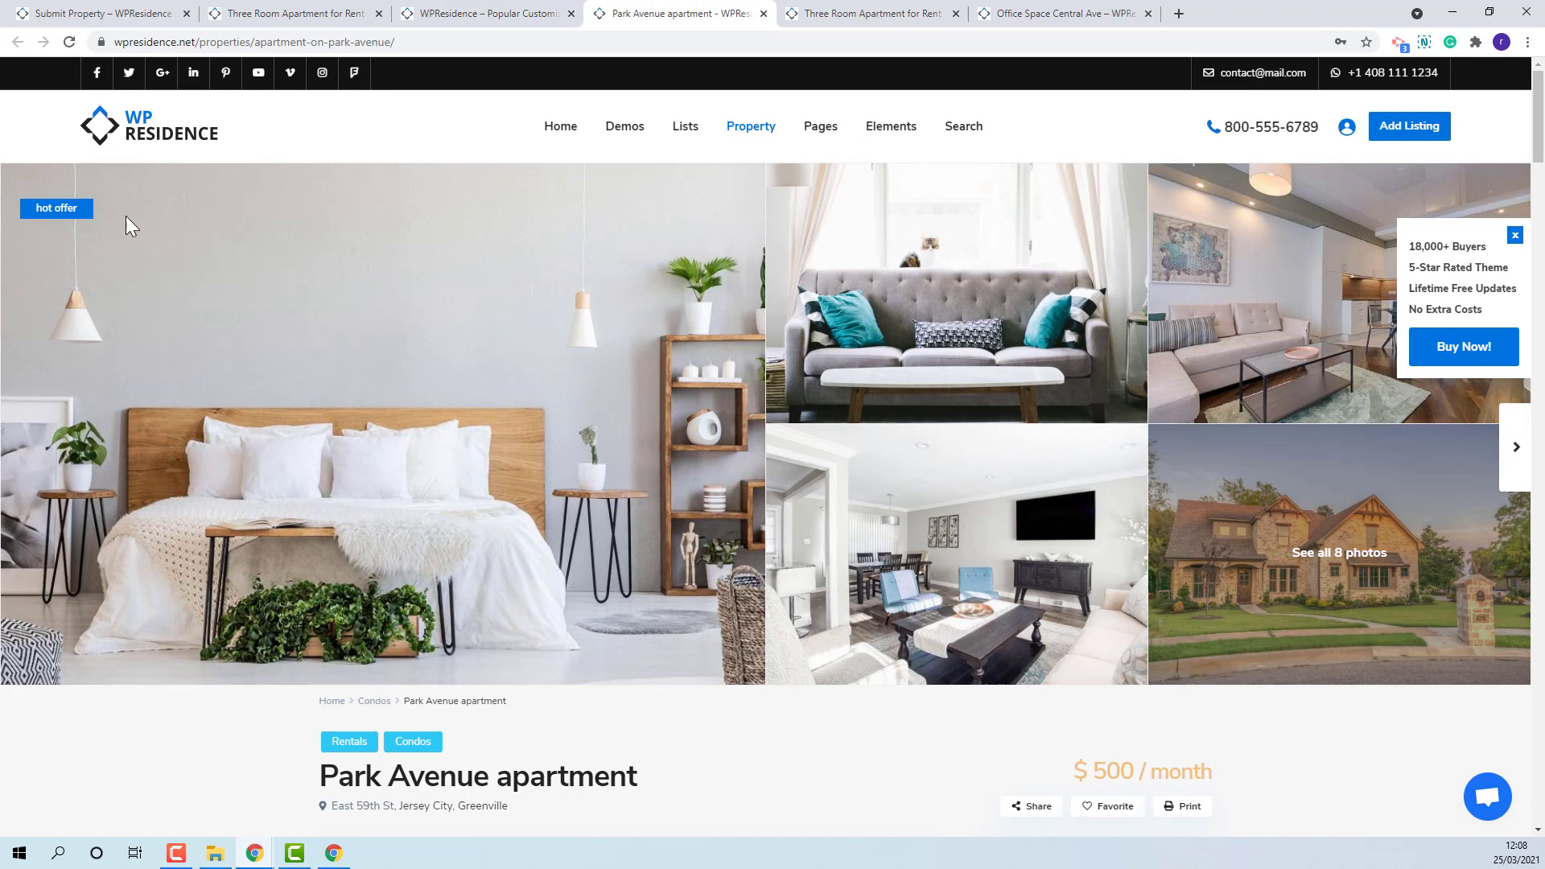
left_click(48, 13)
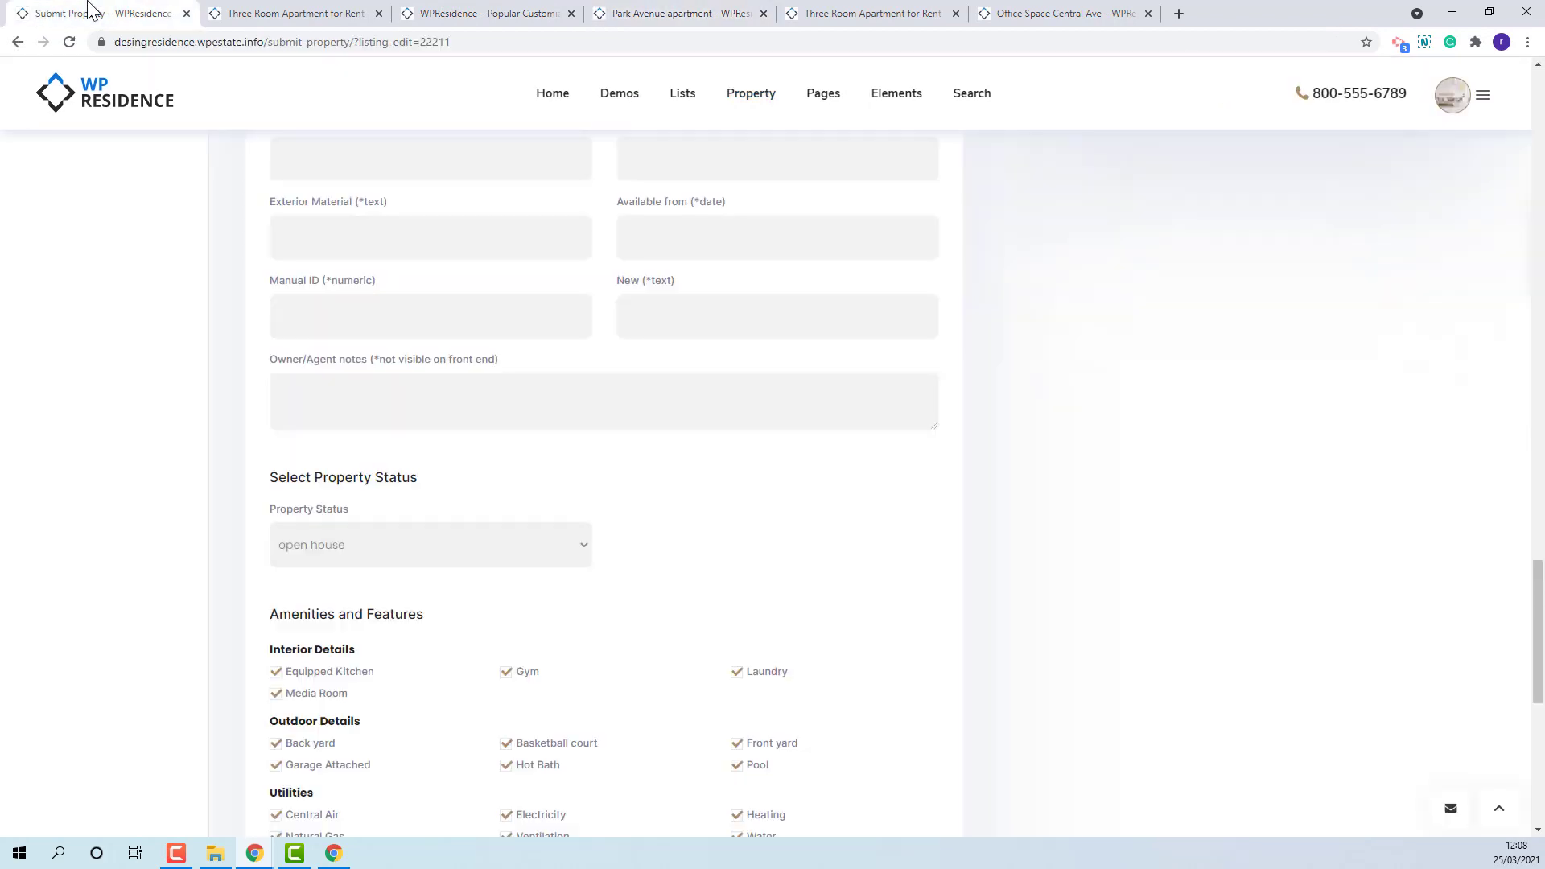
Untick the Media Room and Central Air amenities, keeping Back yard ticked, and verify the features
scroll(619, 414, "down", 8)
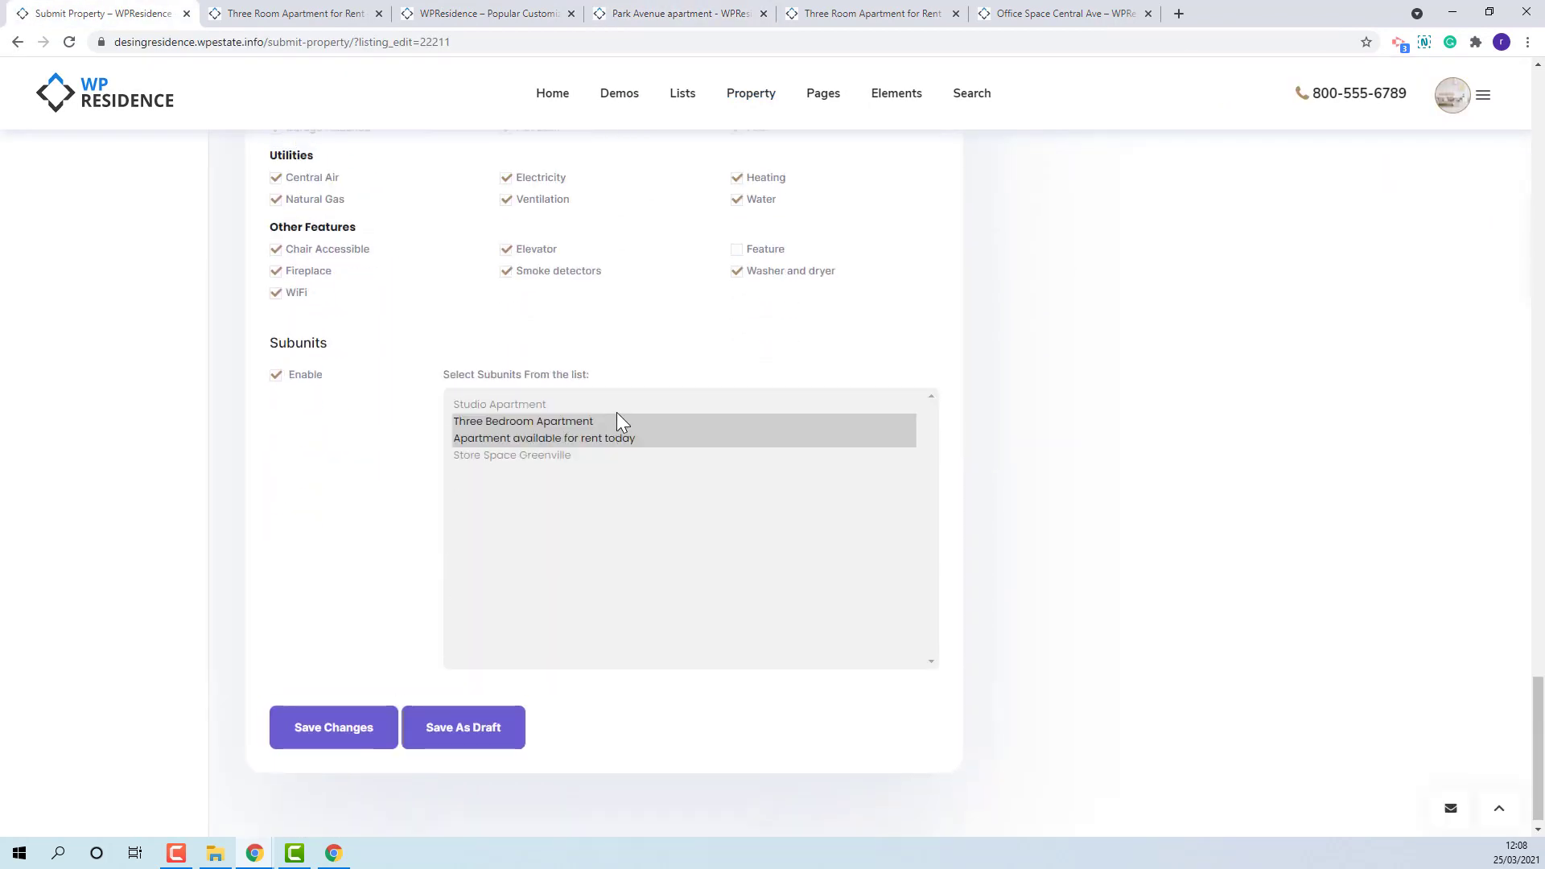
scroll(617, 420, "up", 3)
left_click(276, 280)
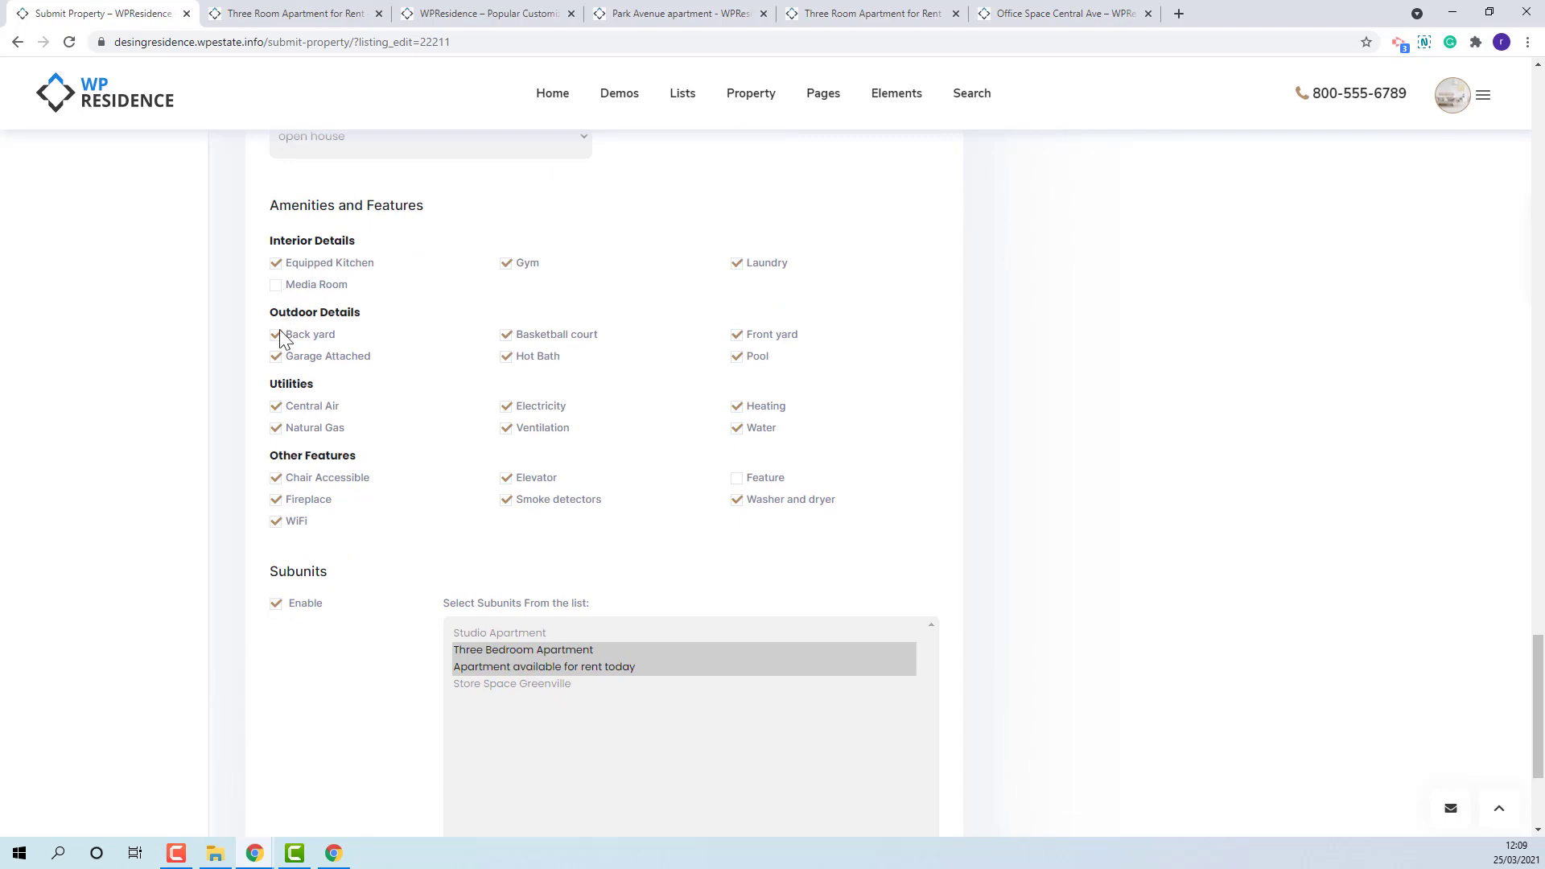
left_click(278, 331)
left_click(278, 405)
left_click(277, 332)
left_click(253, 17)
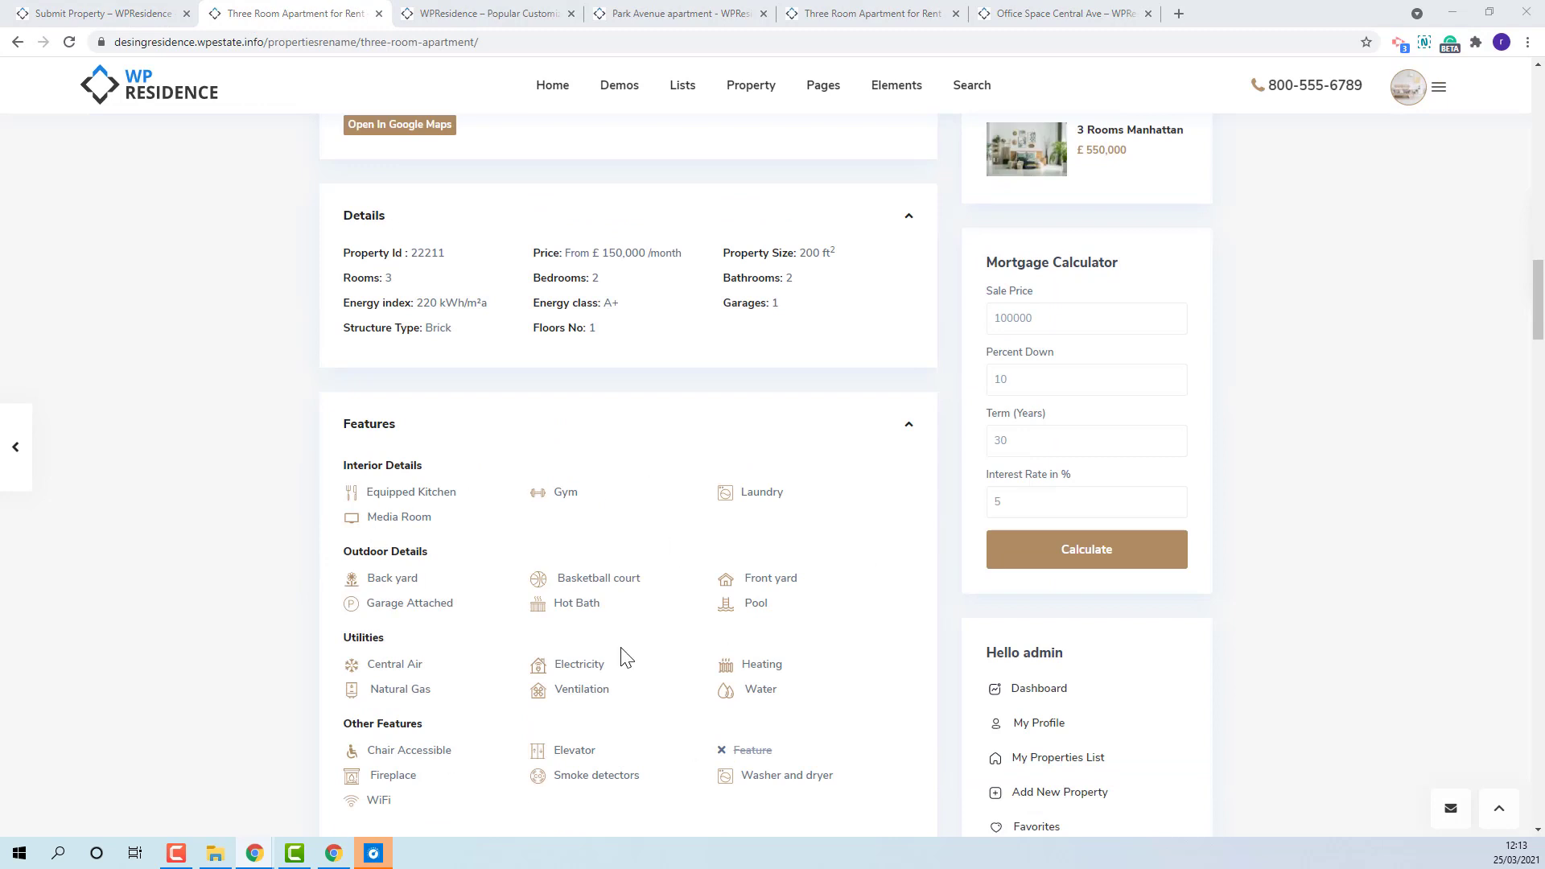
left_click(129, 14)
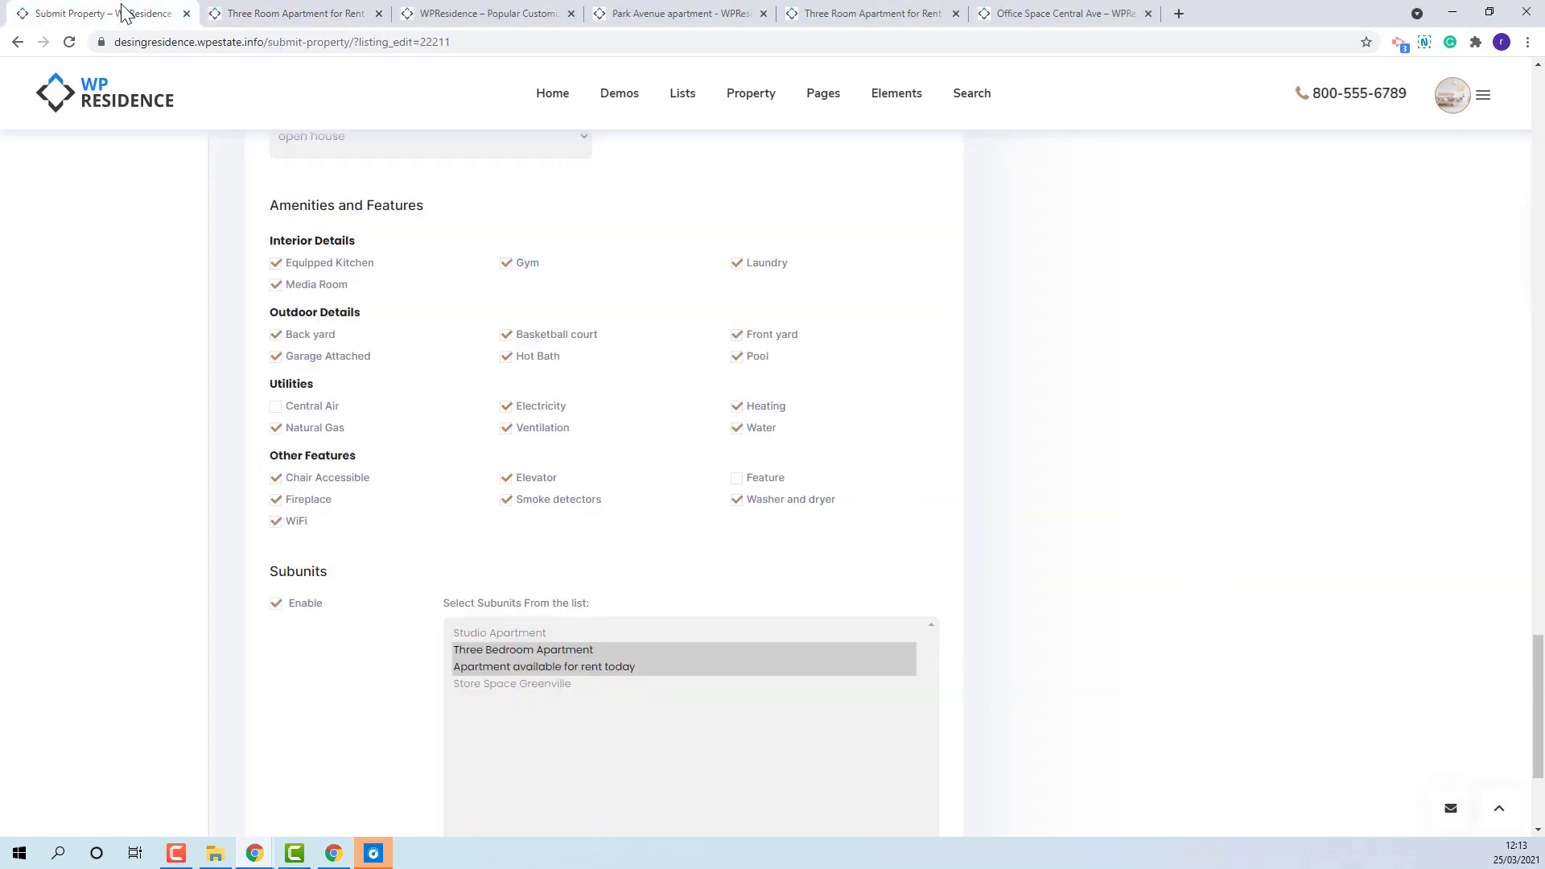
Scroll to Subunits and check Available Units on the Three Room Apartment page
scroll(885, 527, "down", 1)
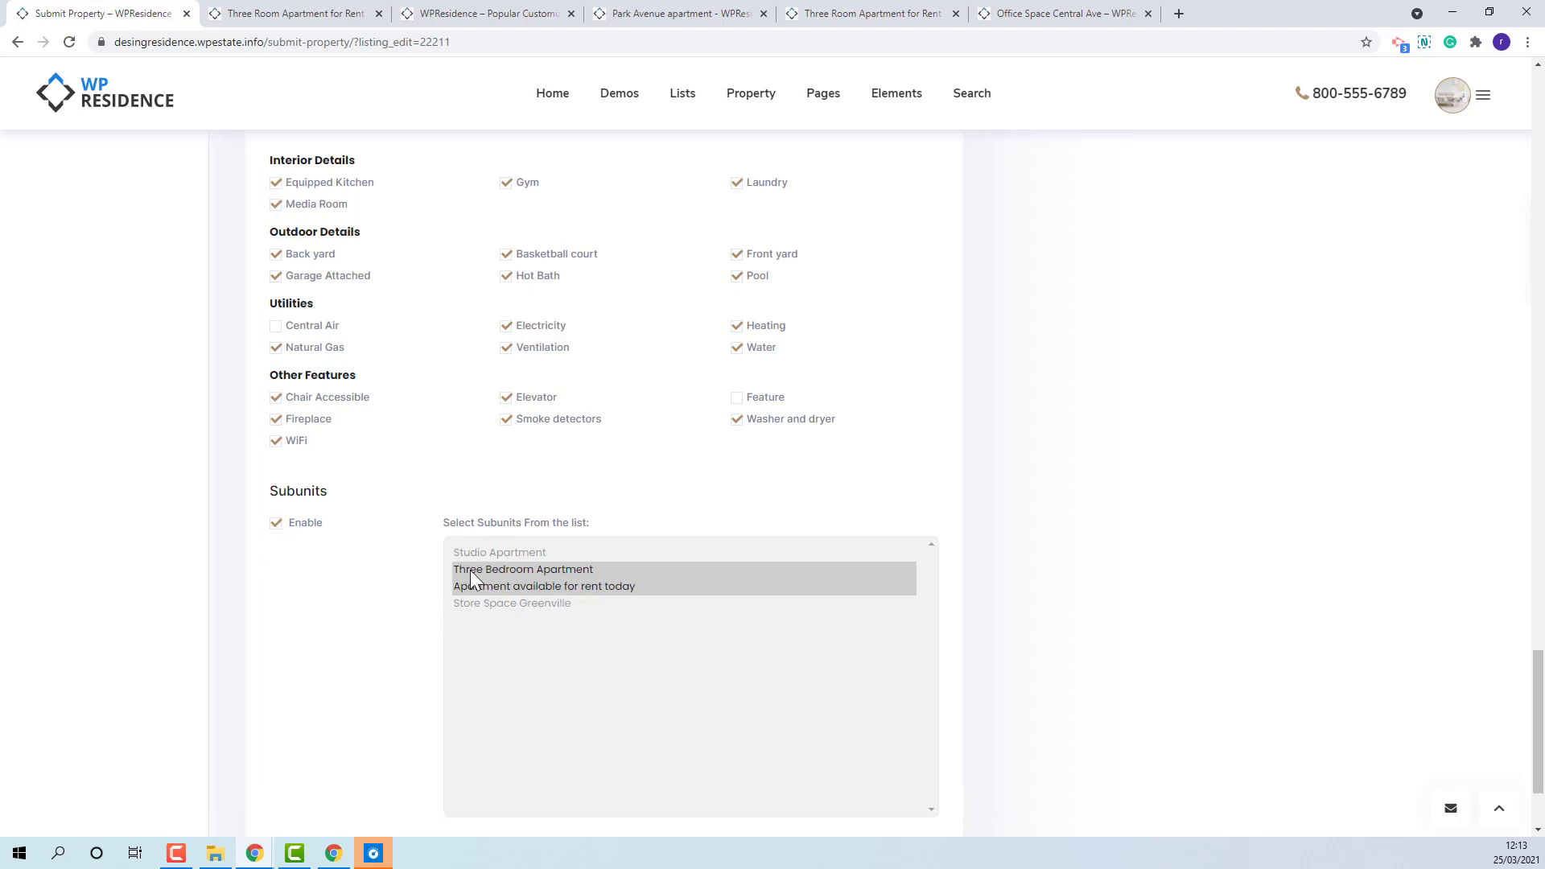
scroll(375, 603, "down", 2)
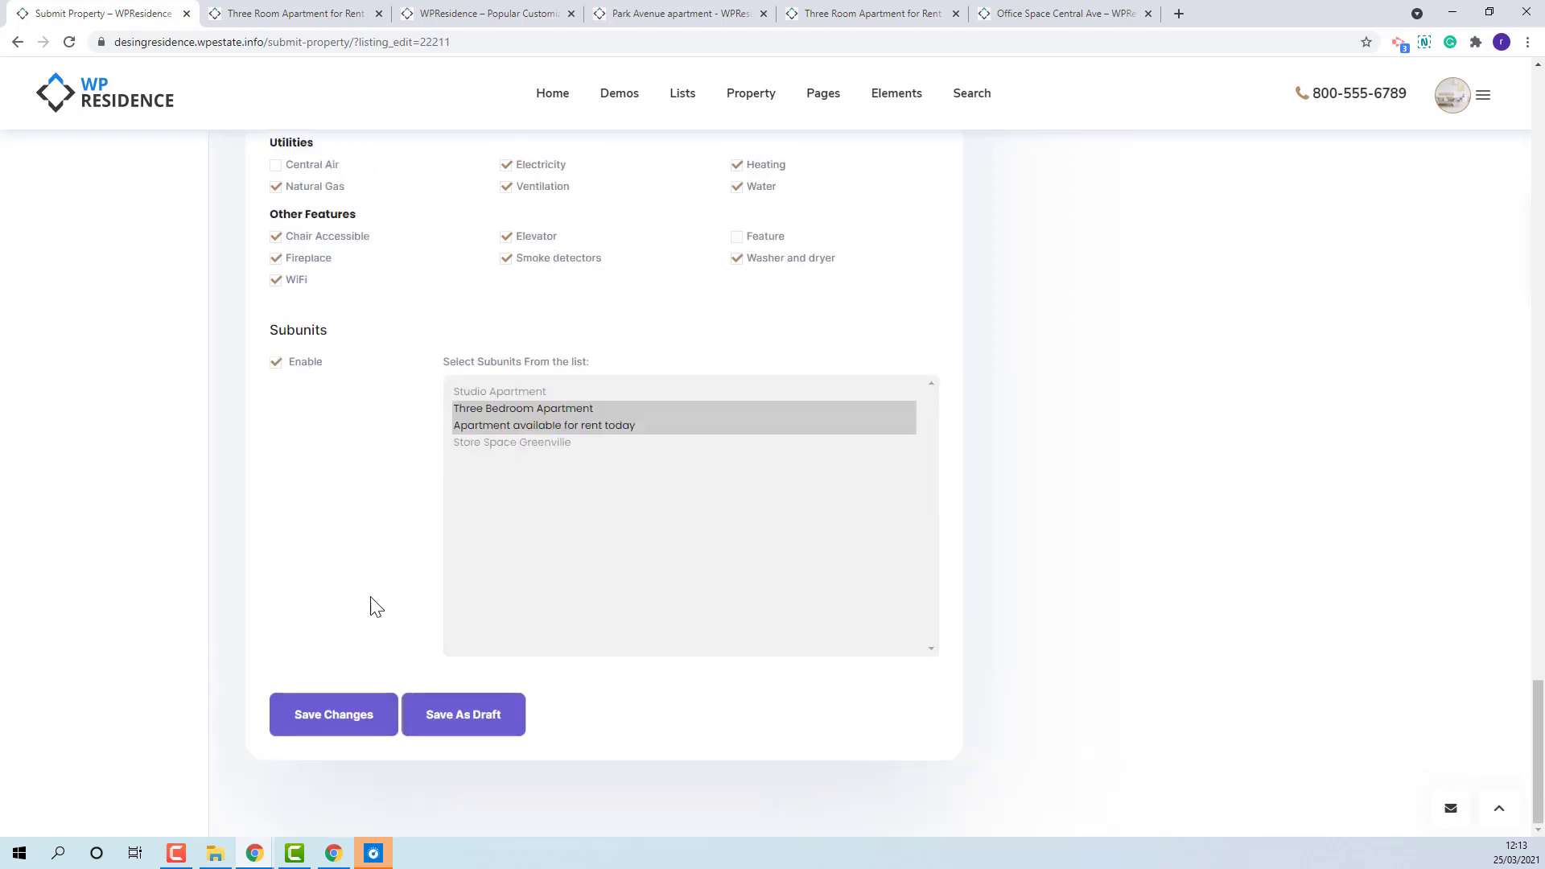
left_click(273, 13)
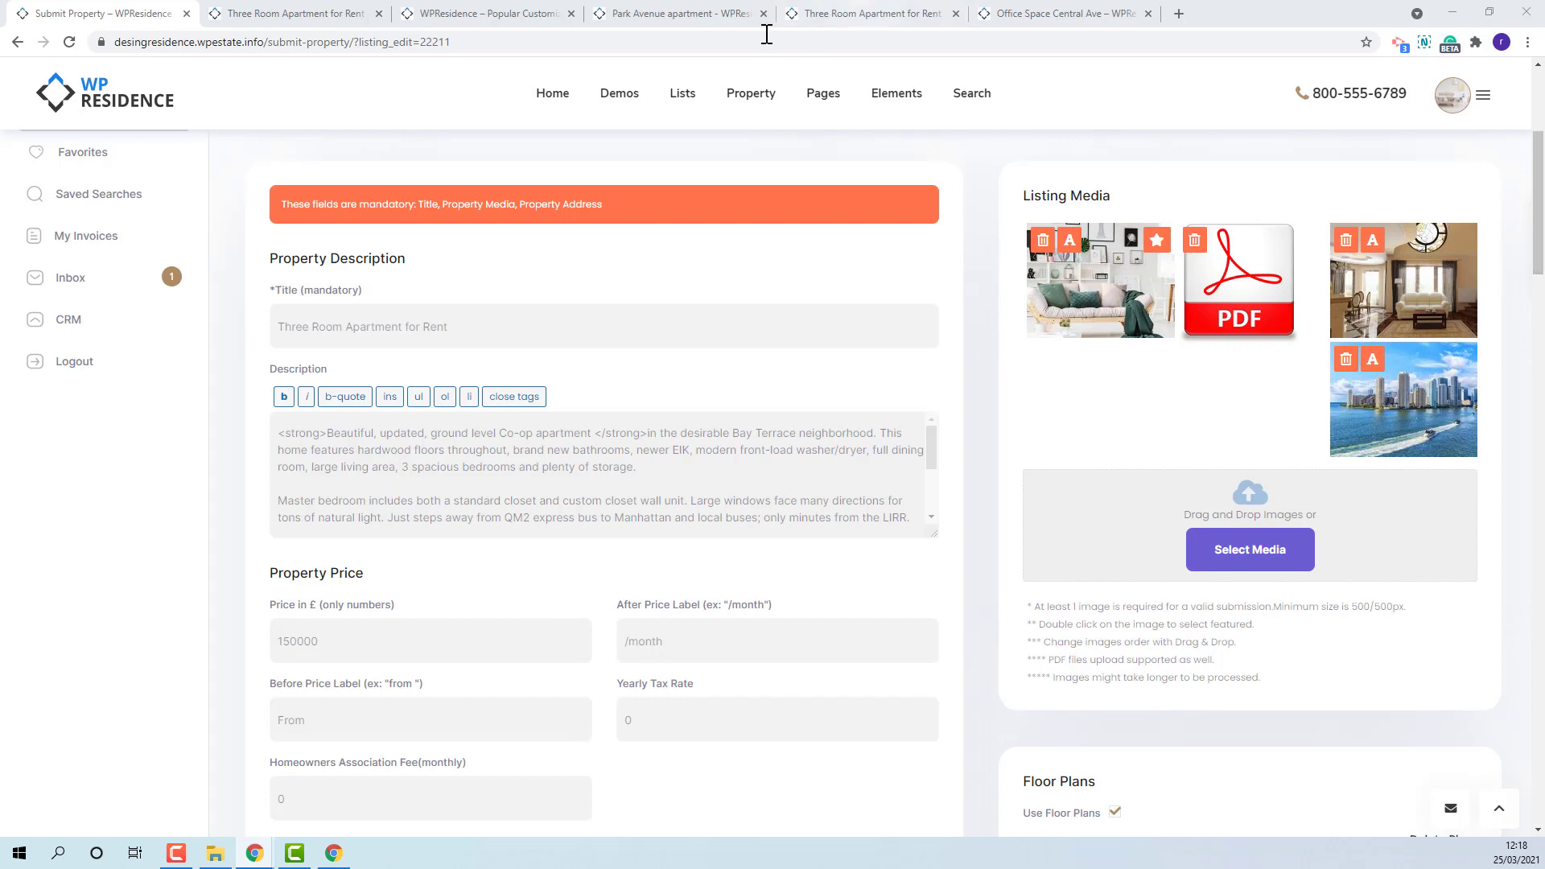
Review the listing page's Description and Documents sections with its photos and PDF
left_click(305, 12)
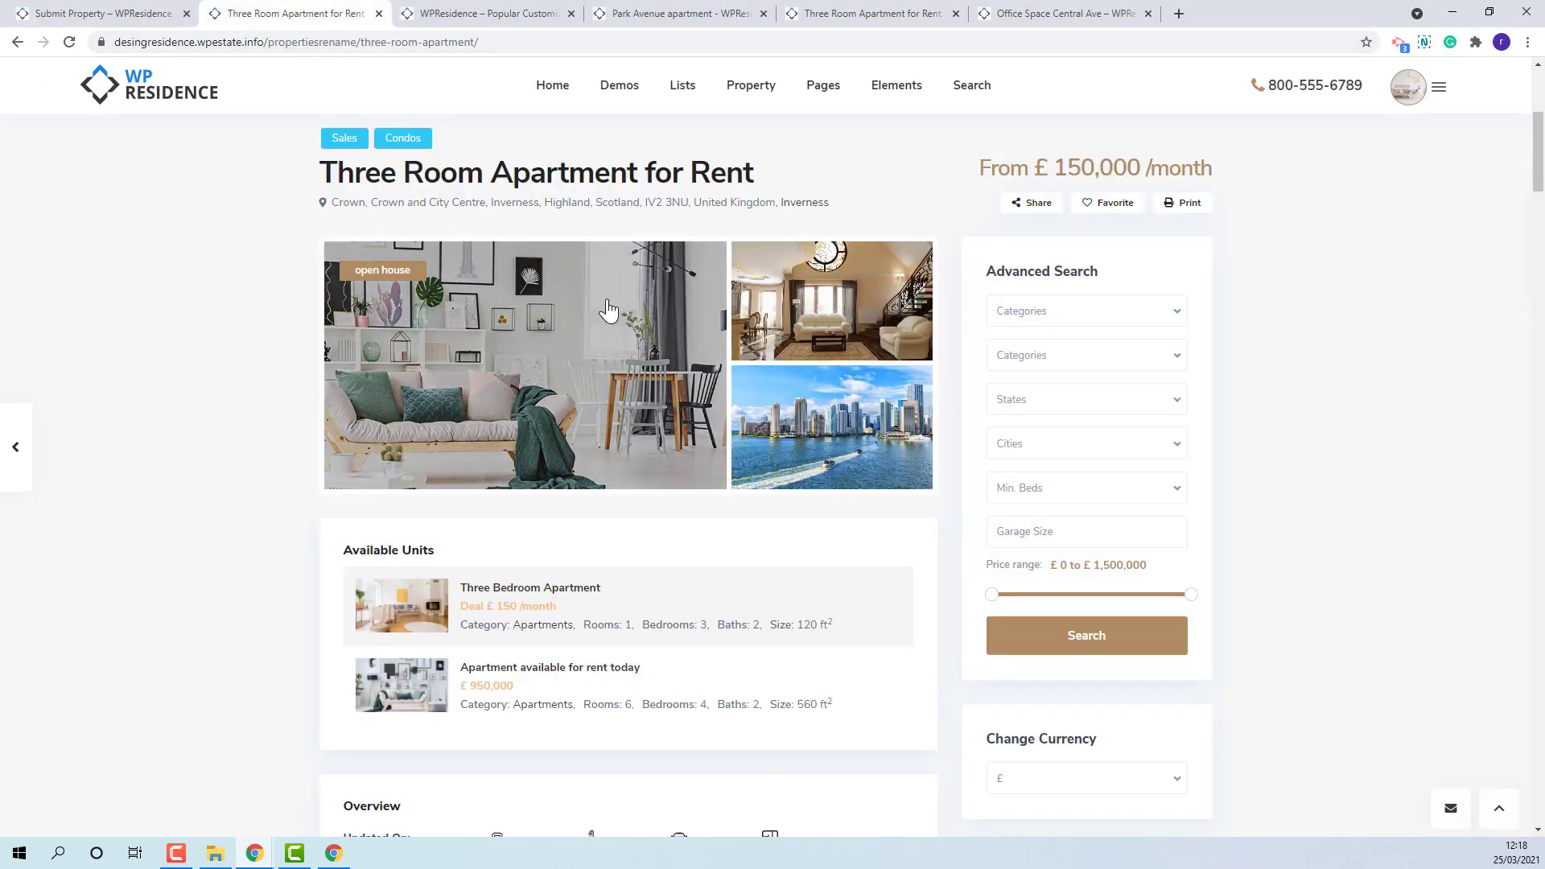
scroll(247, 507, "down", 4)
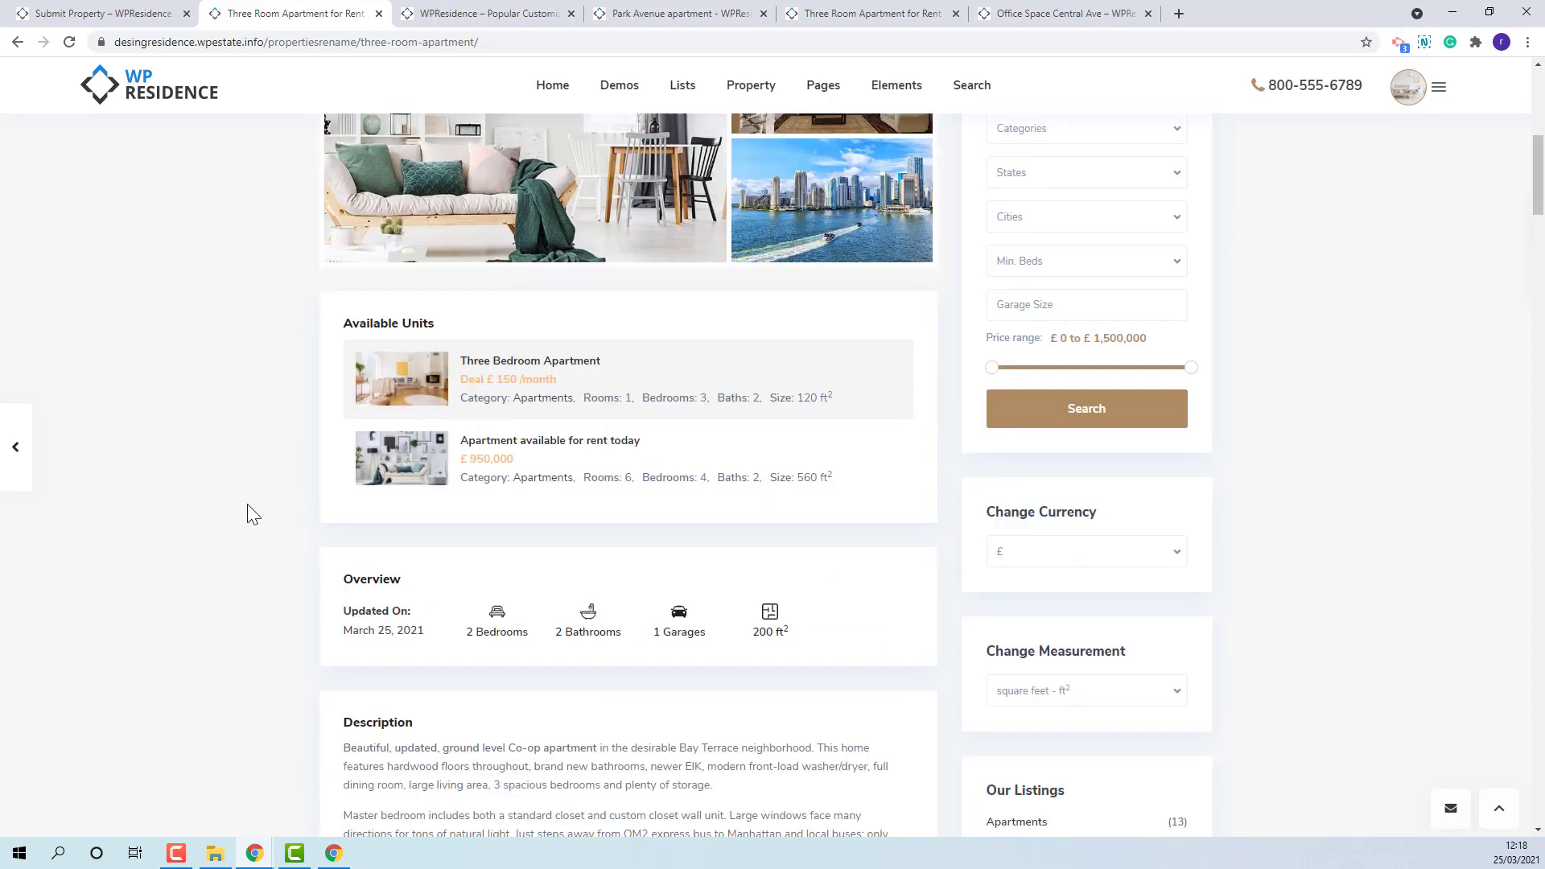
scroll(248, 515, "down", 5)
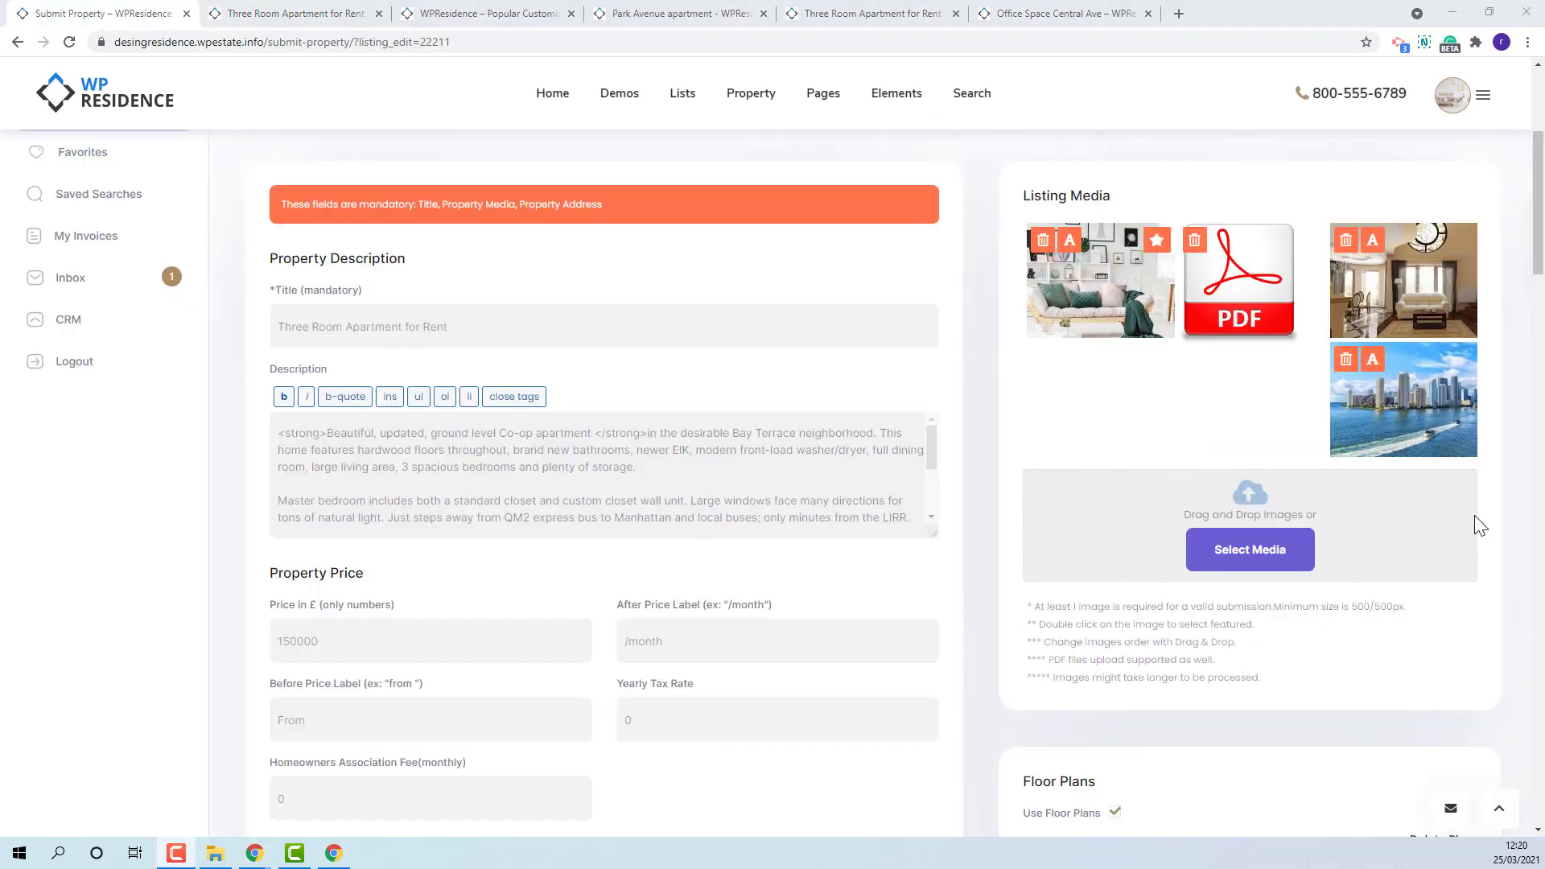
scroll(1475, 524, "down", 6)
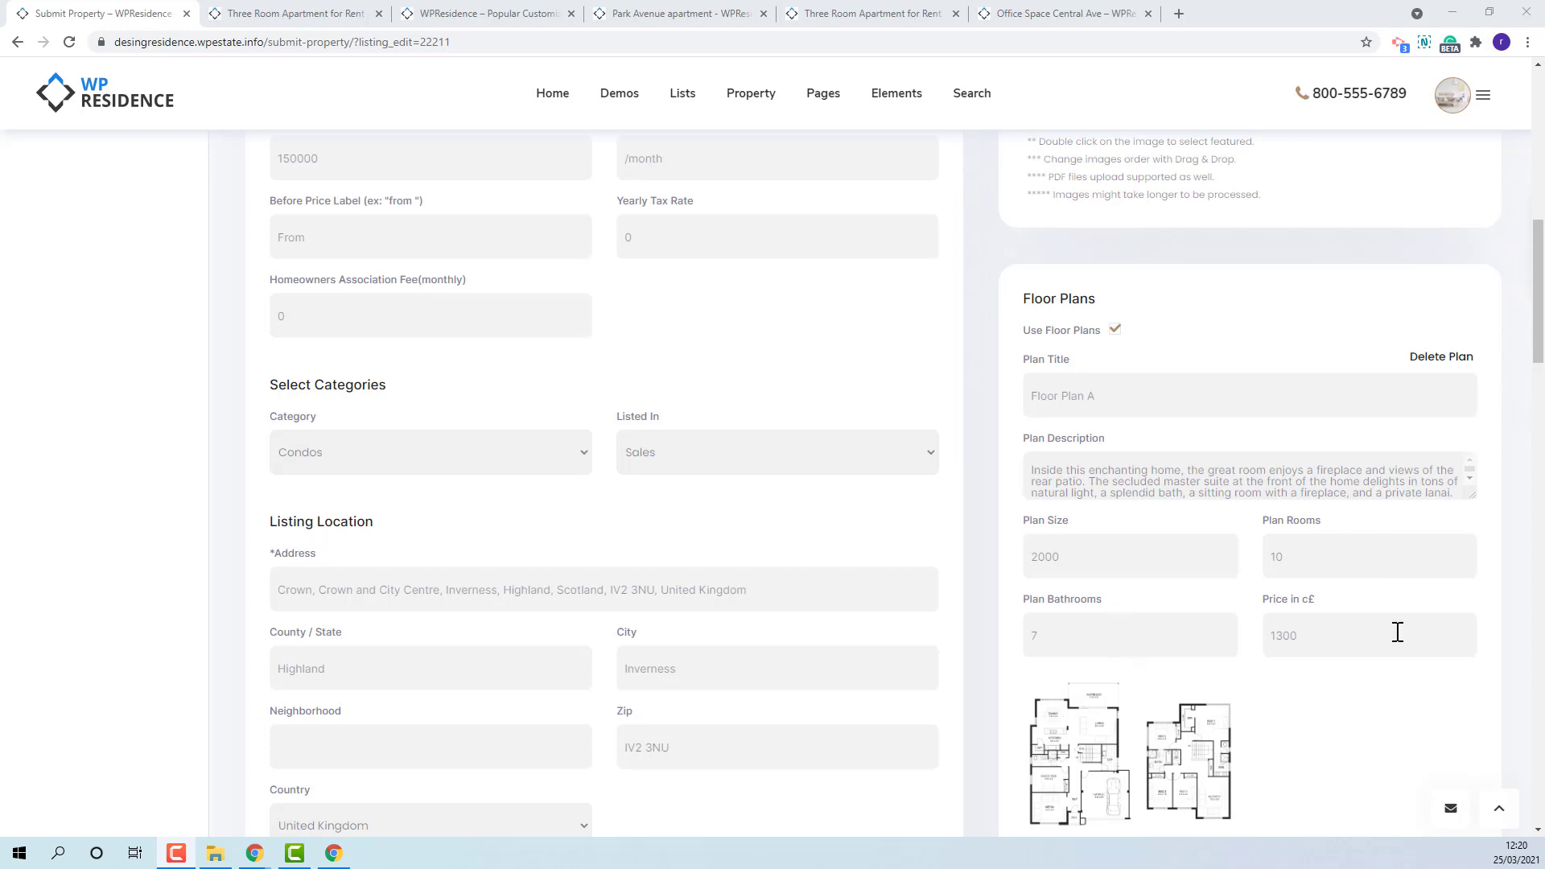
scroll(1396, 626, "down", 3)
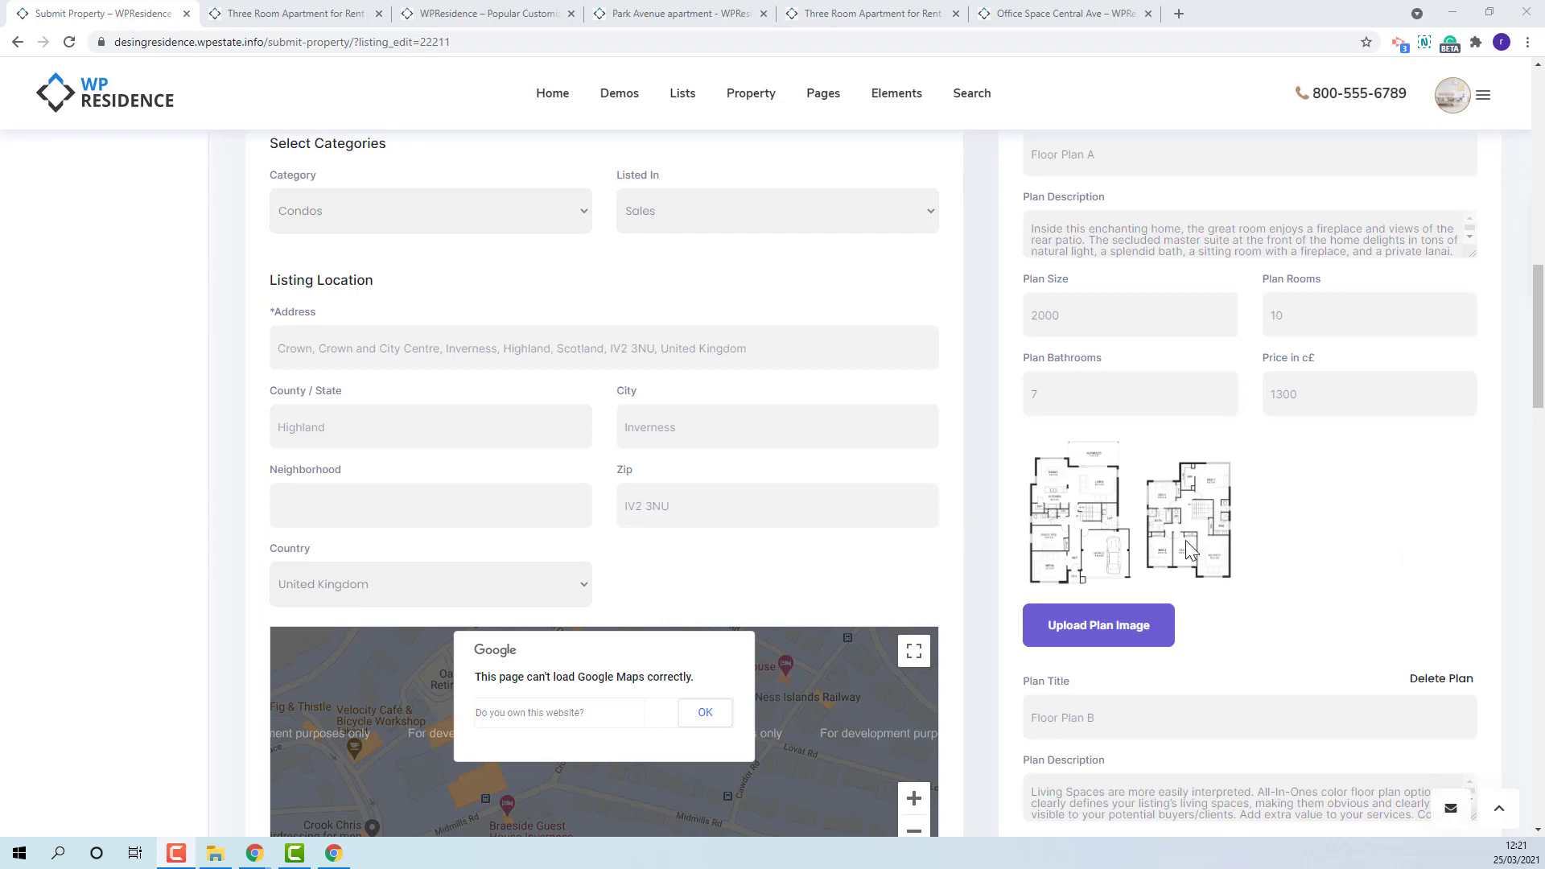
scroll(1215, 511, "down", 2)
scroll(1218, 513, "down", 10)
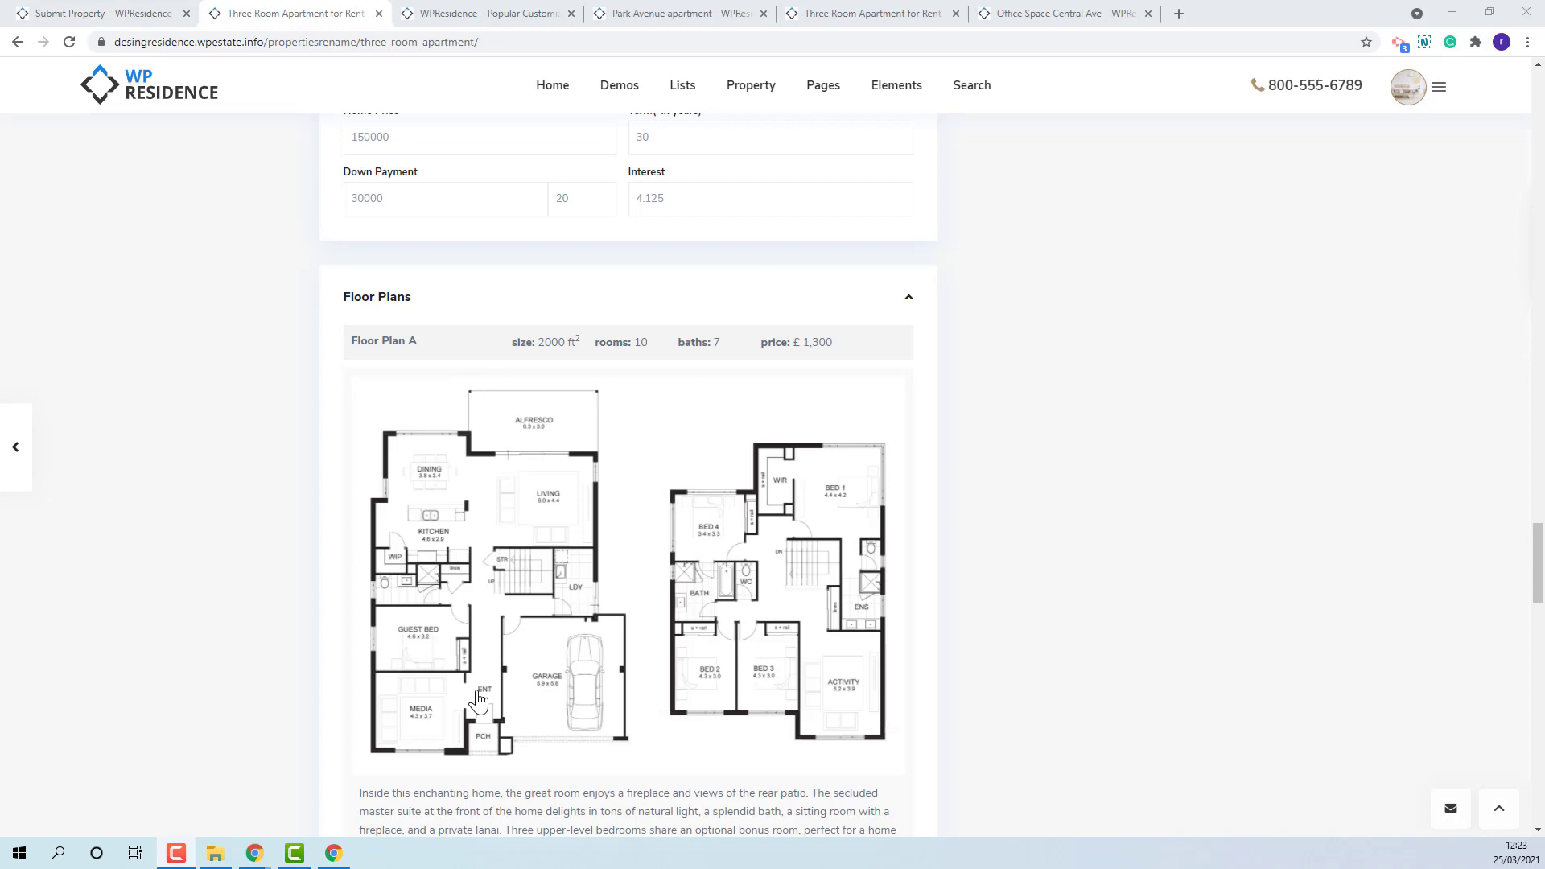
scroll(777, 483, "down", 3)
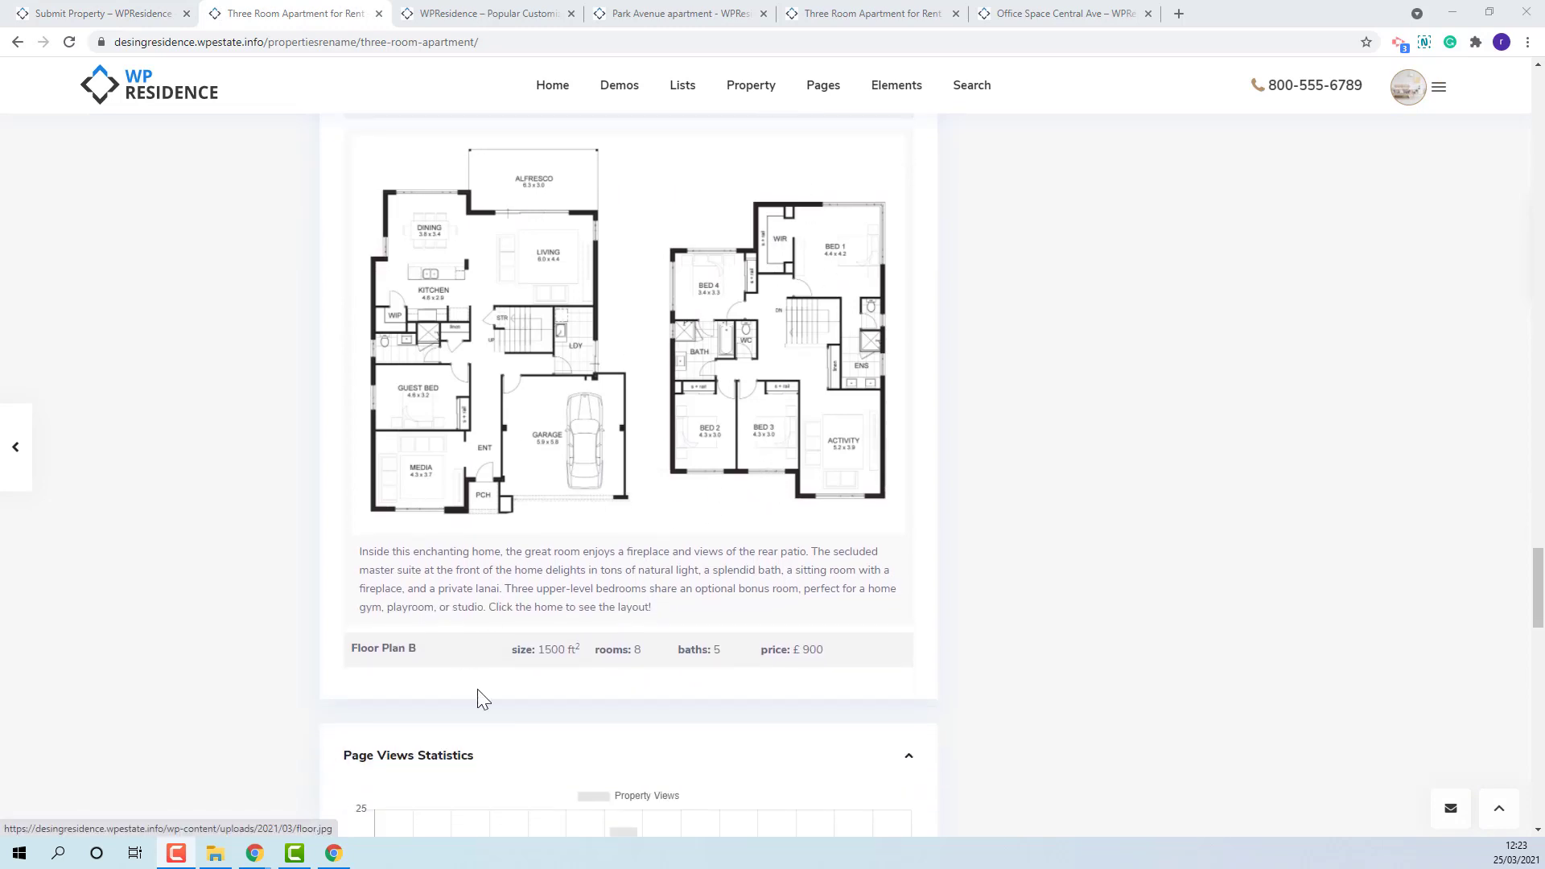
left_click(475, 665)
scroll(476, 665, "down", 6)
scroll(434, 272, "up", 8)
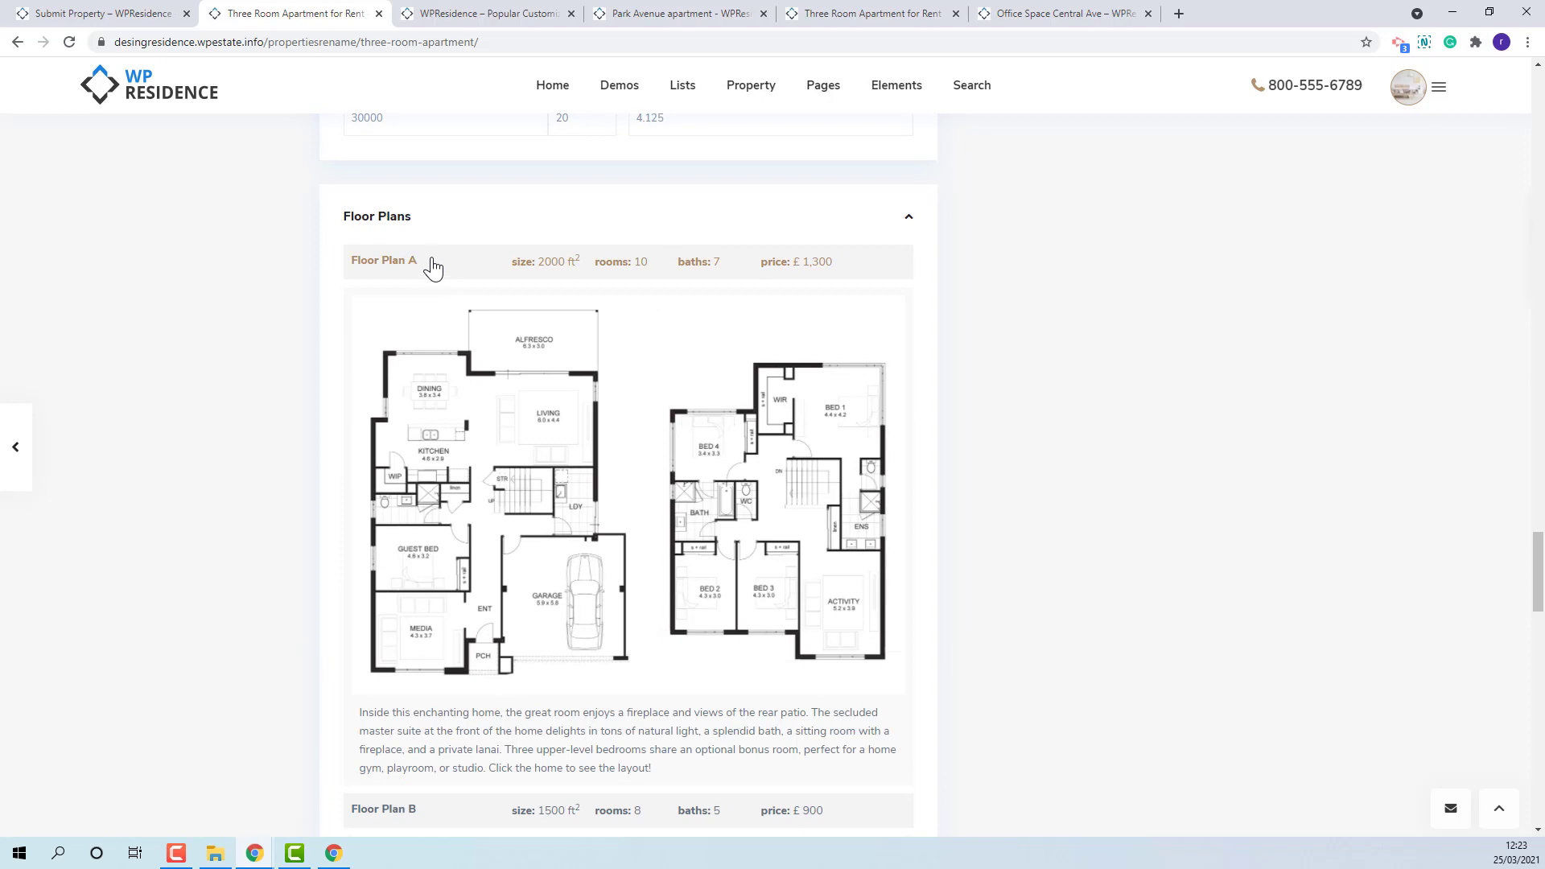
left_click(76, 14)
scroll(604, 483, "down", 5)
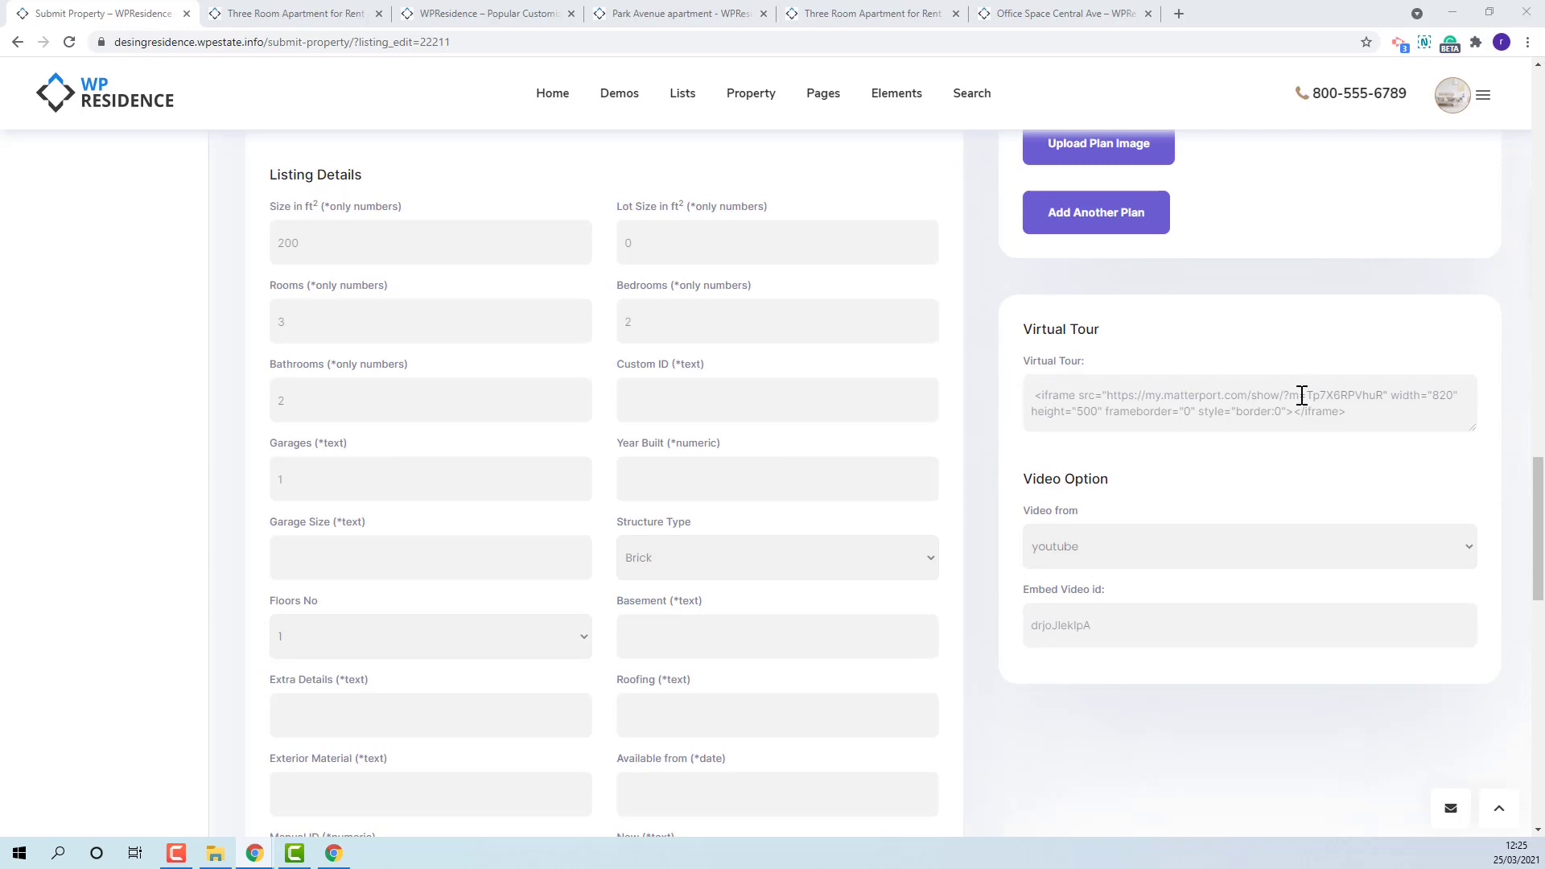
triple_click(1373, 410)
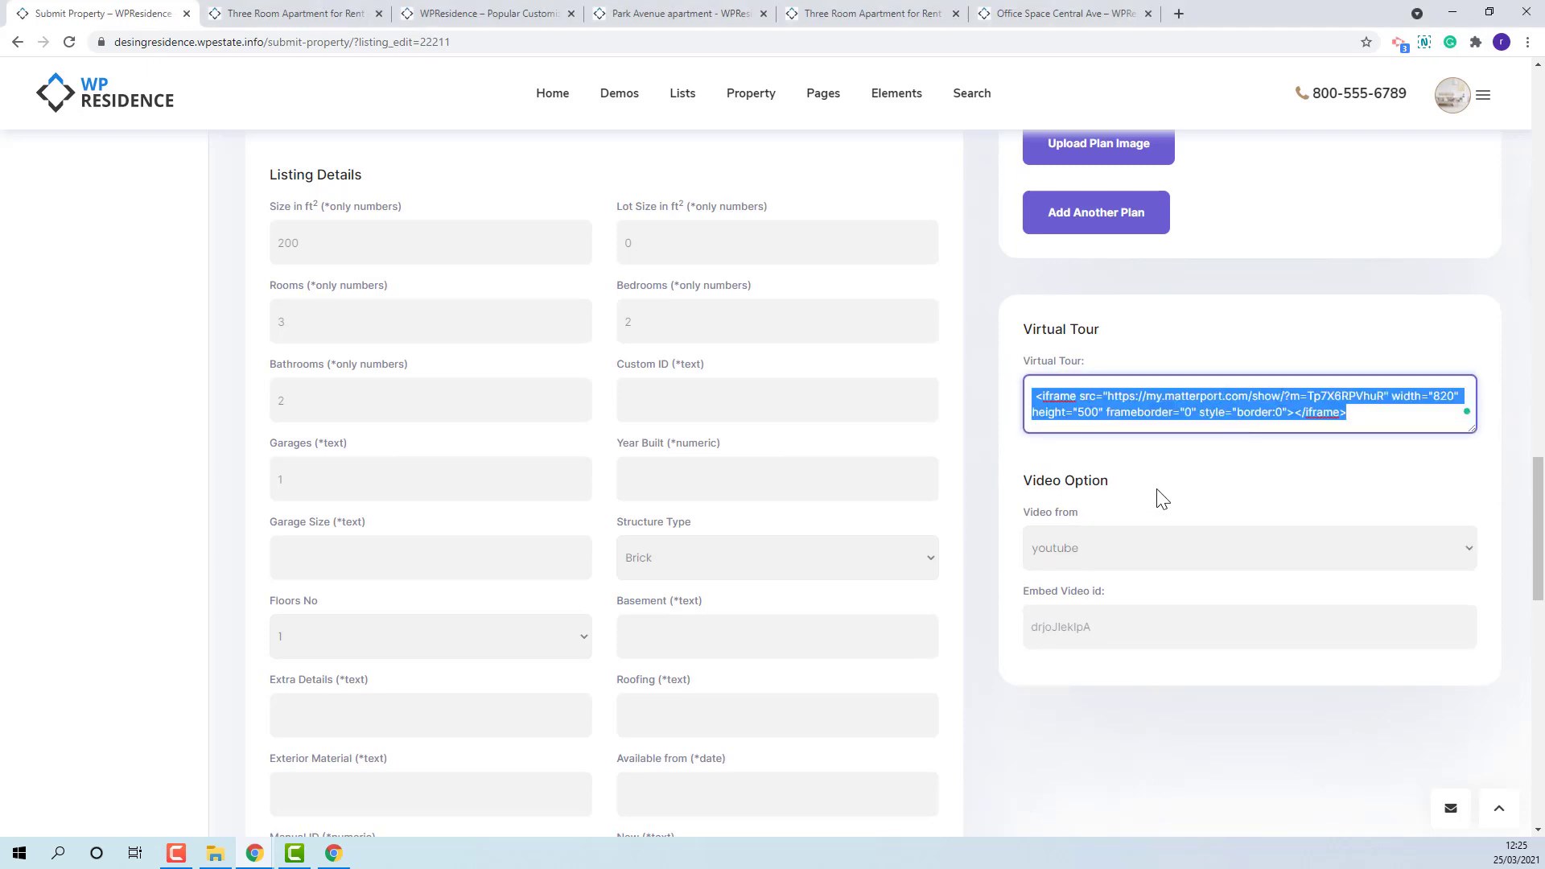
left_click(1136, 548)
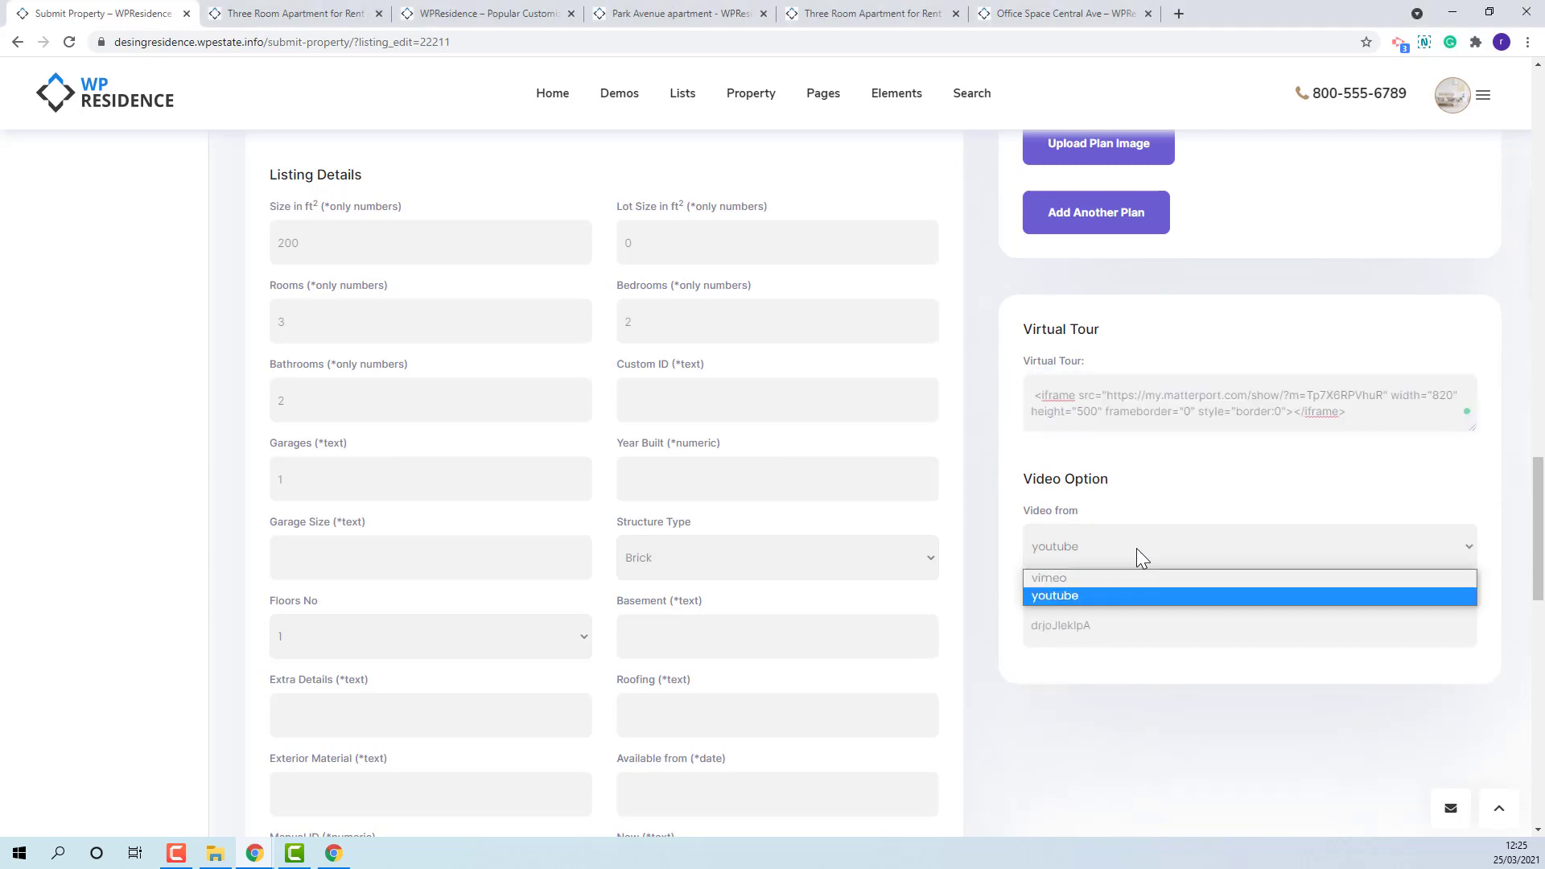
left_click(1130, 628)
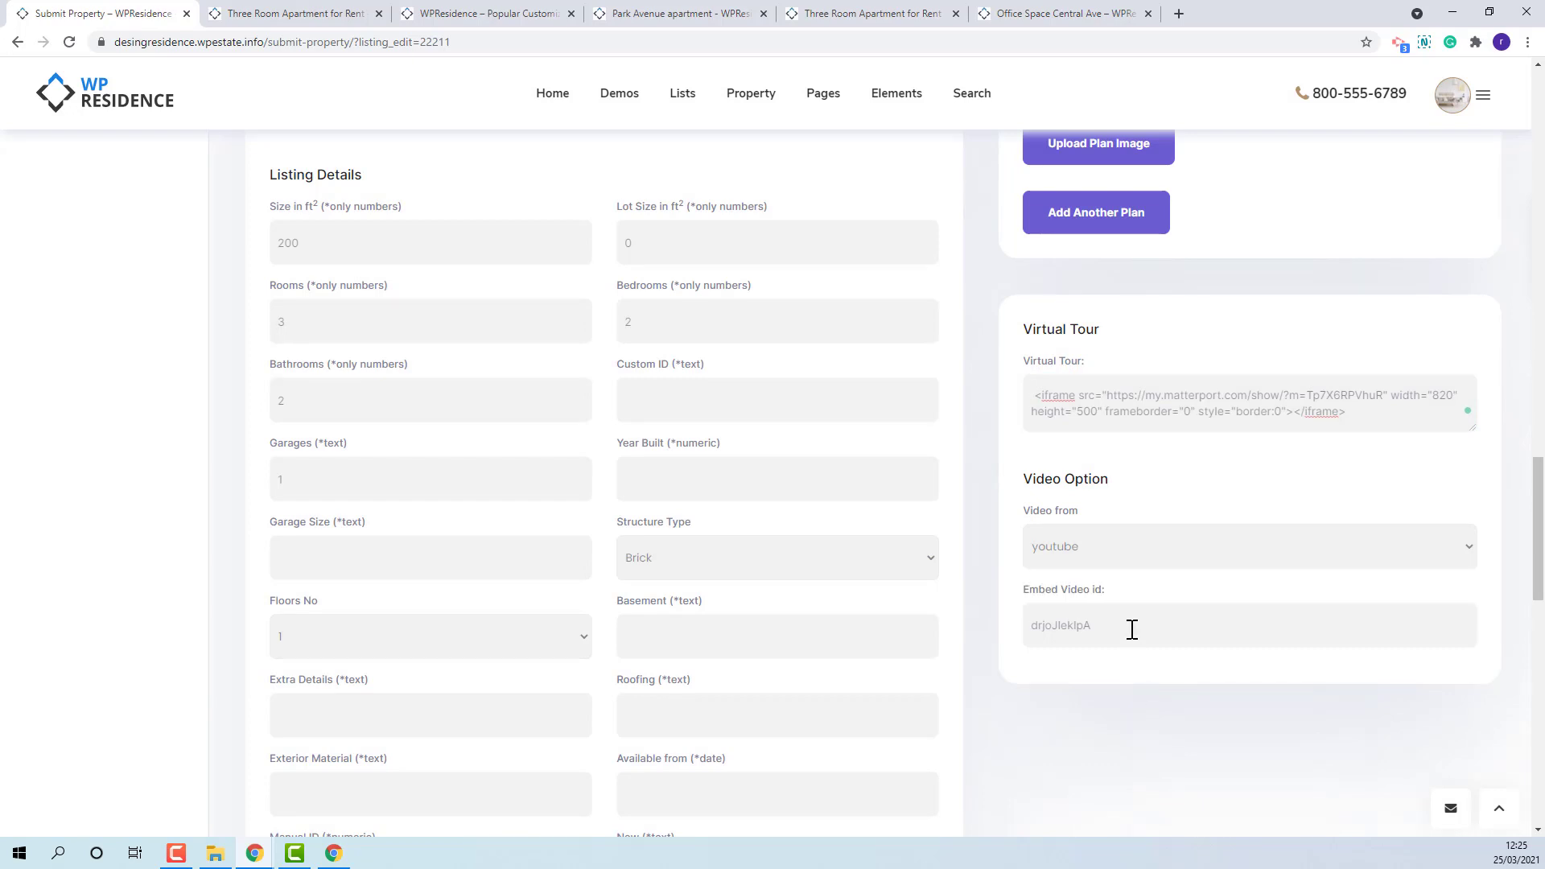
left_click(1132, 629)
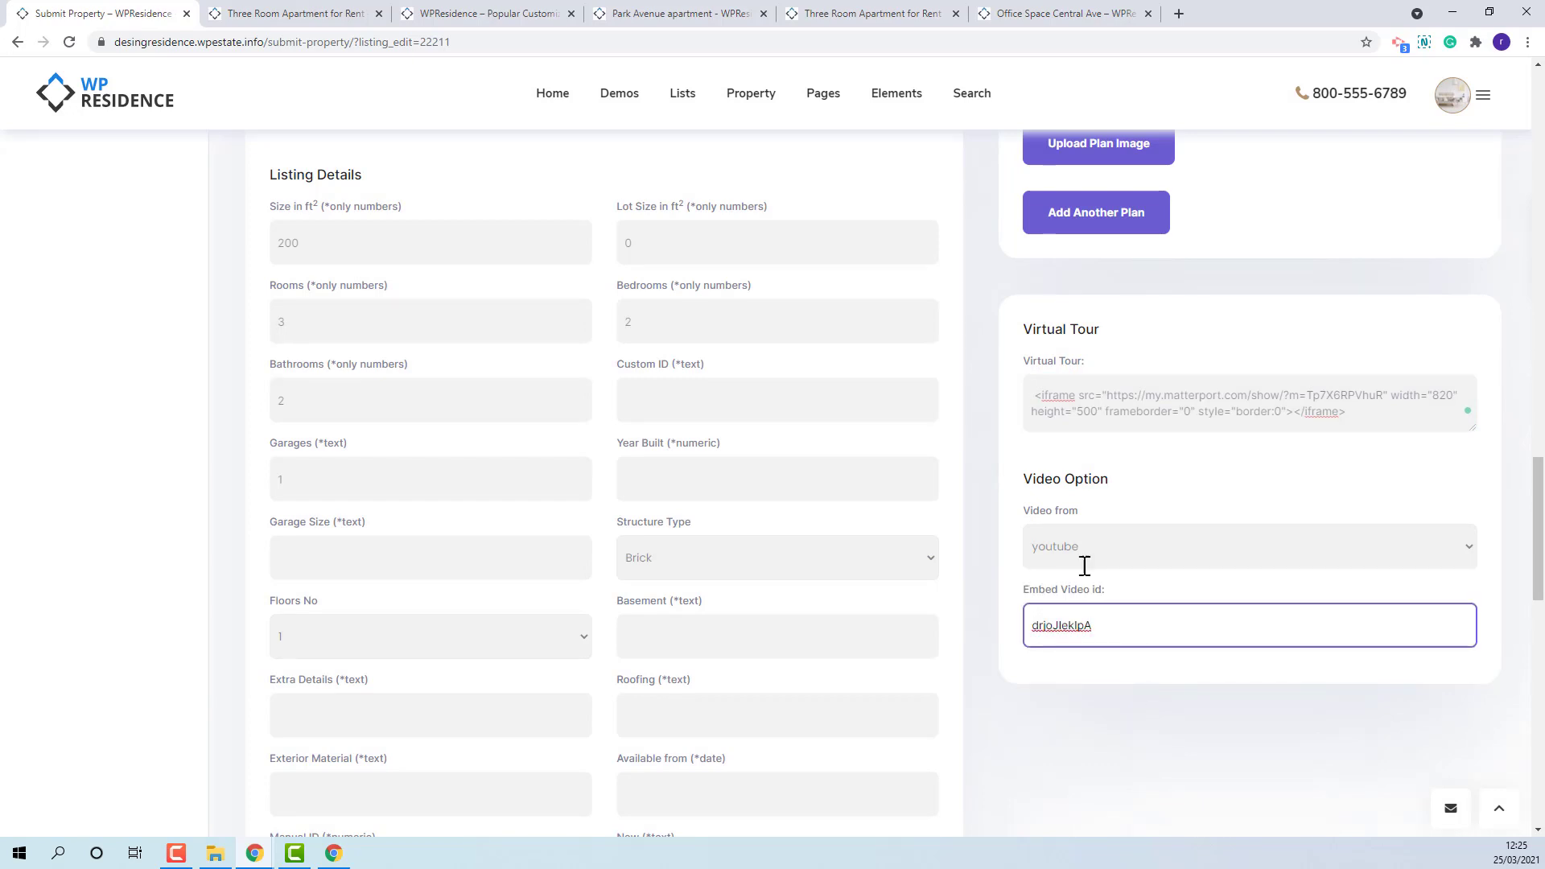
left_click(208, 15)
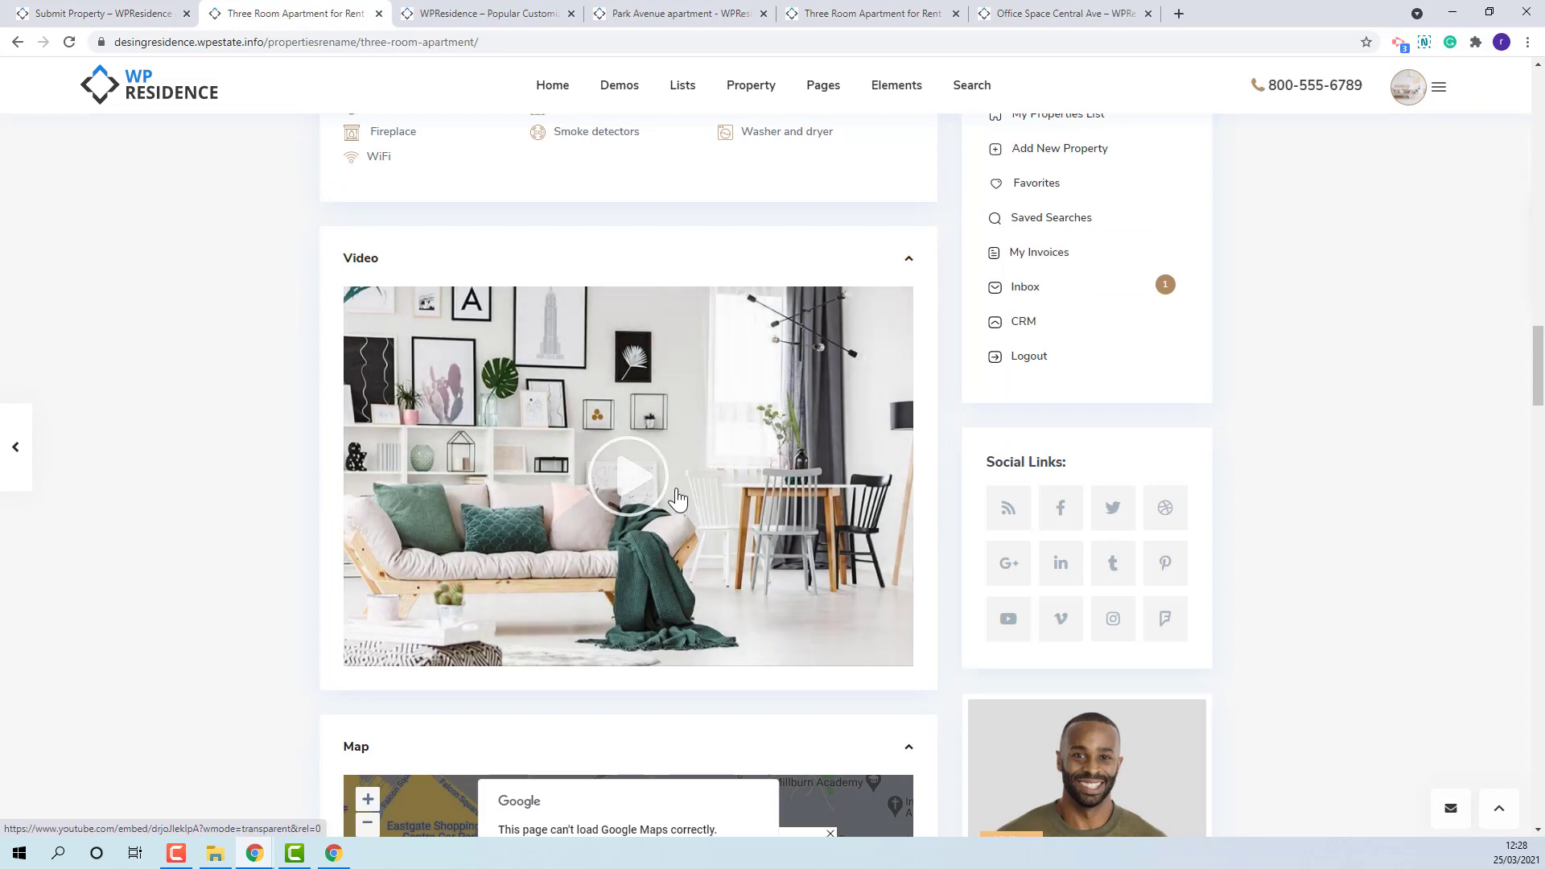
left_click(626, 490)
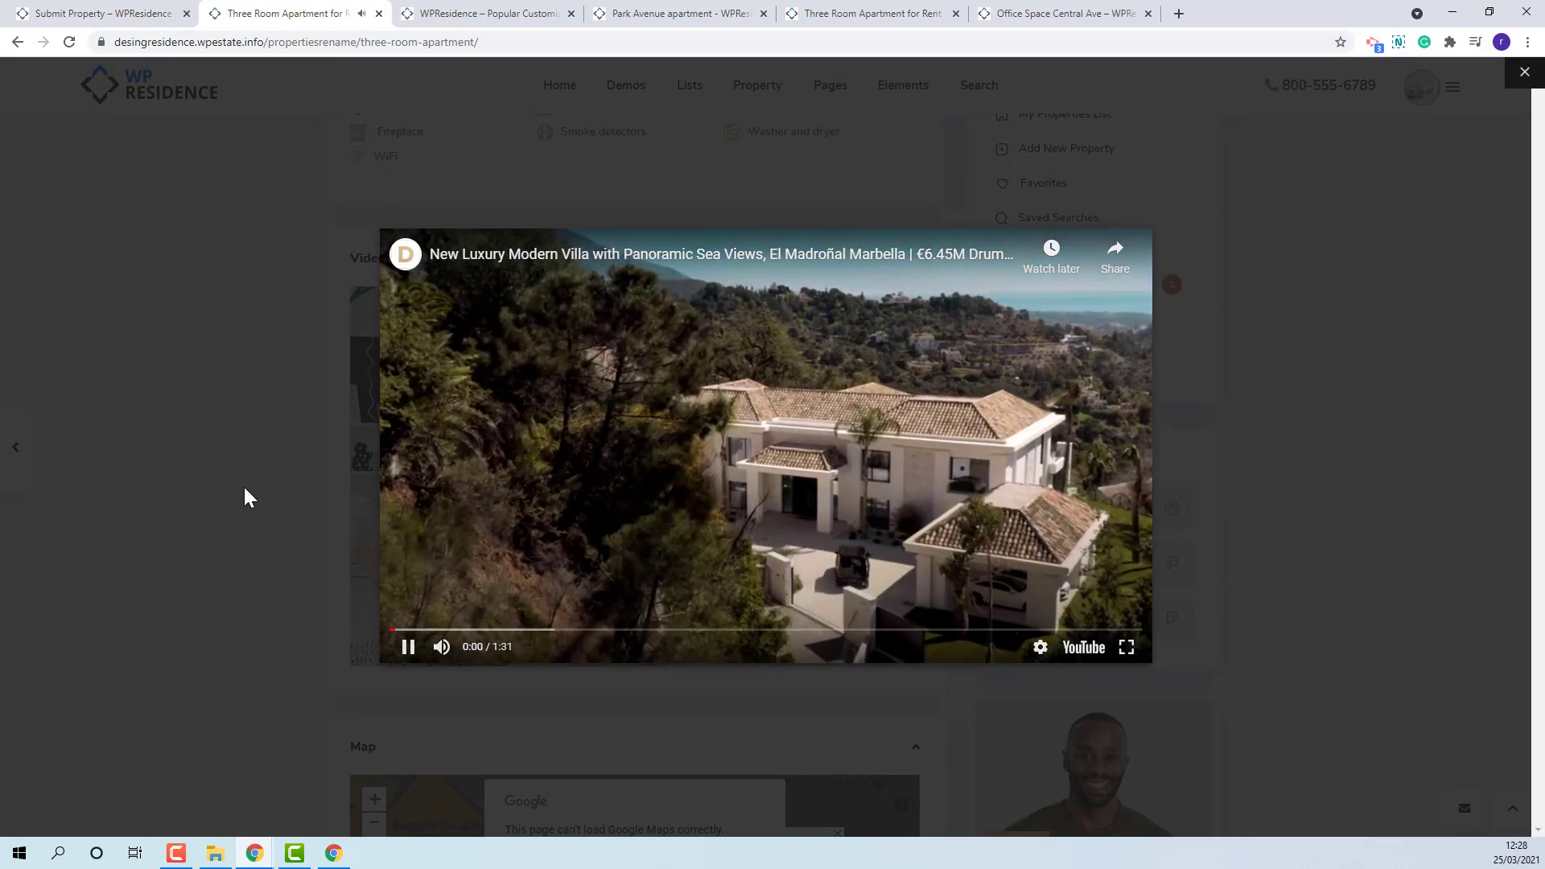
left_click(243, 486)
scroll(243, 486, "down", 5)
scroll(190, 454, "down", 6)
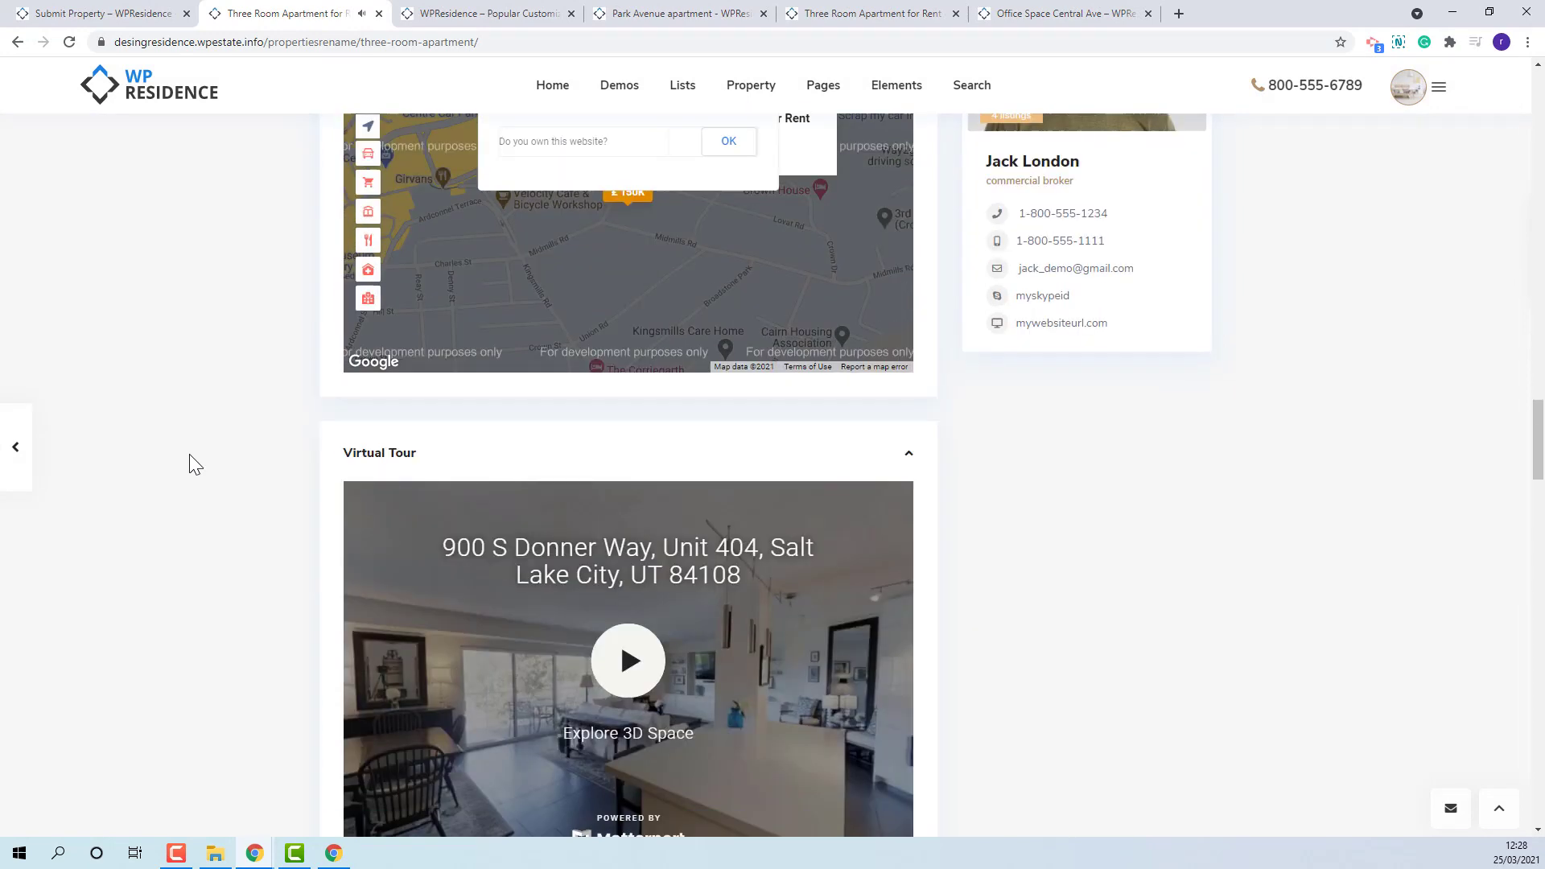
left_click(603, 506)
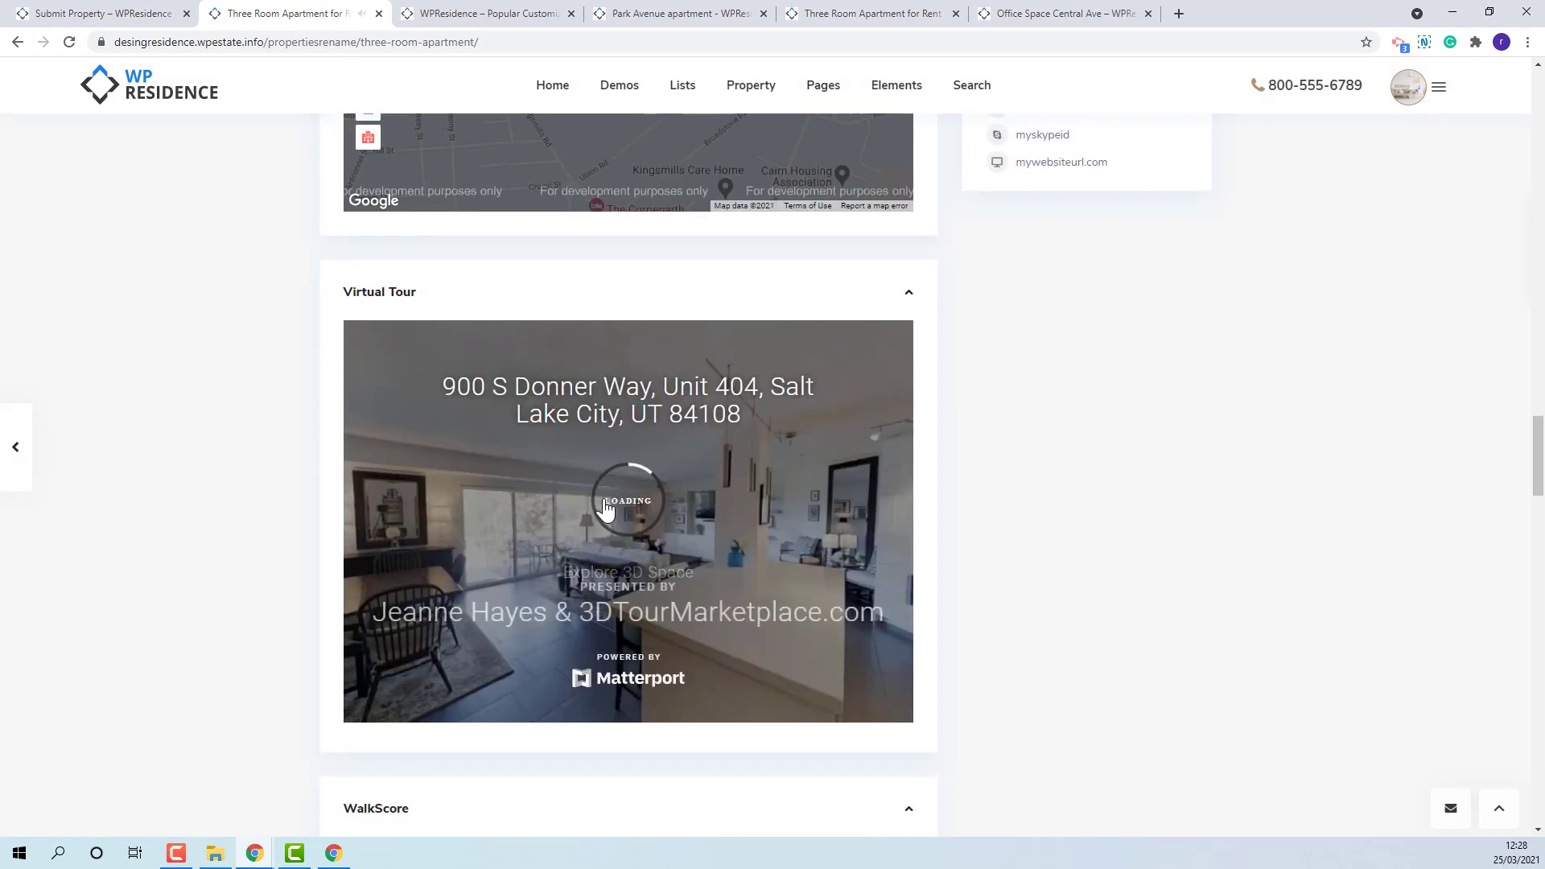